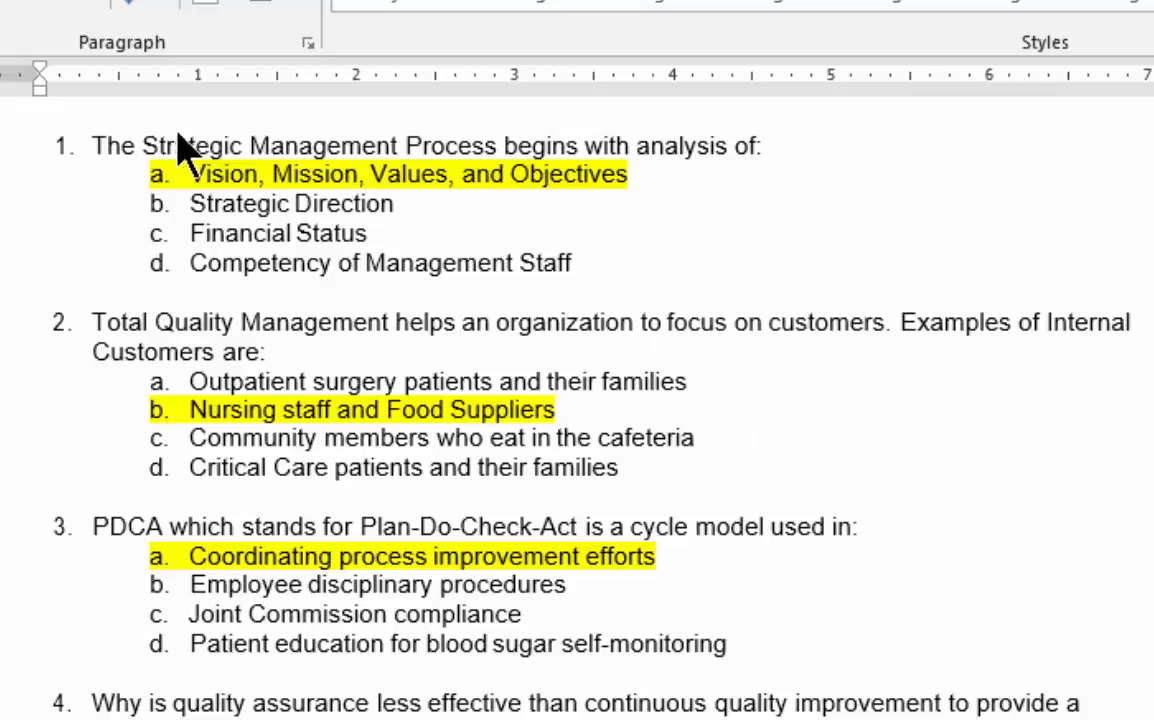
Append a tab and "correct" to question 1's highlighted answer "Vision, Mission, Values, and Objectives", and copy that tab with the word.
{"action": "left_click", "coordinate": [643, 180]}
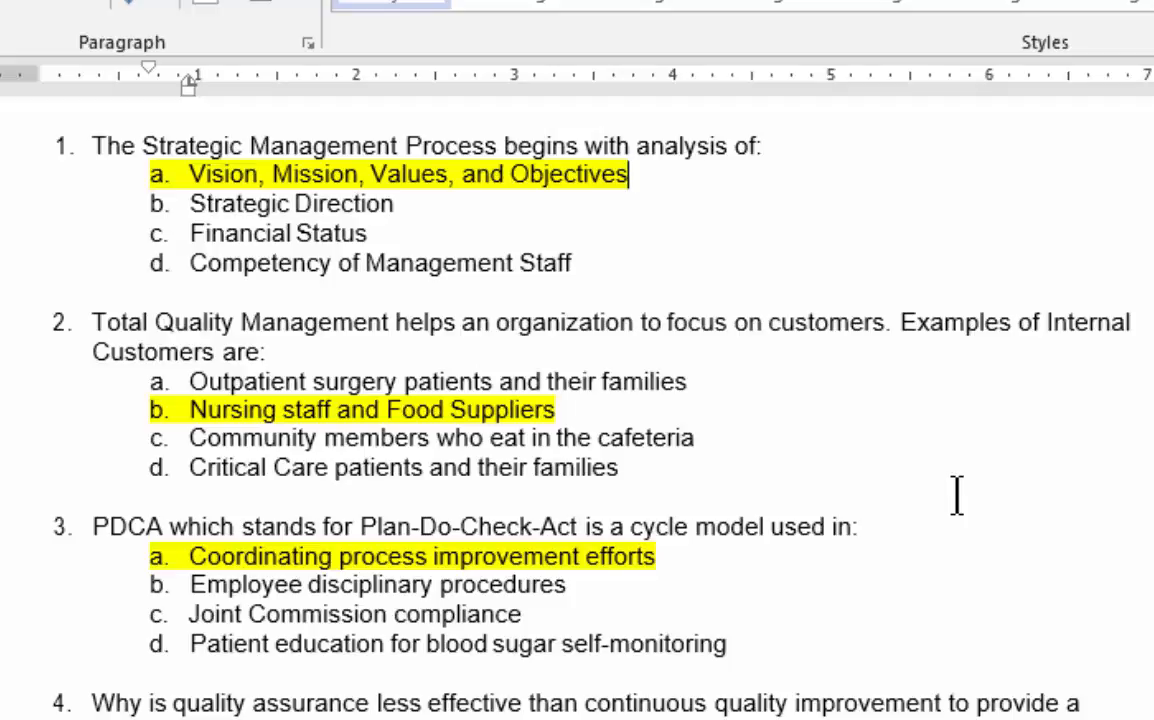
{"action": "key", "text": "Tab"}
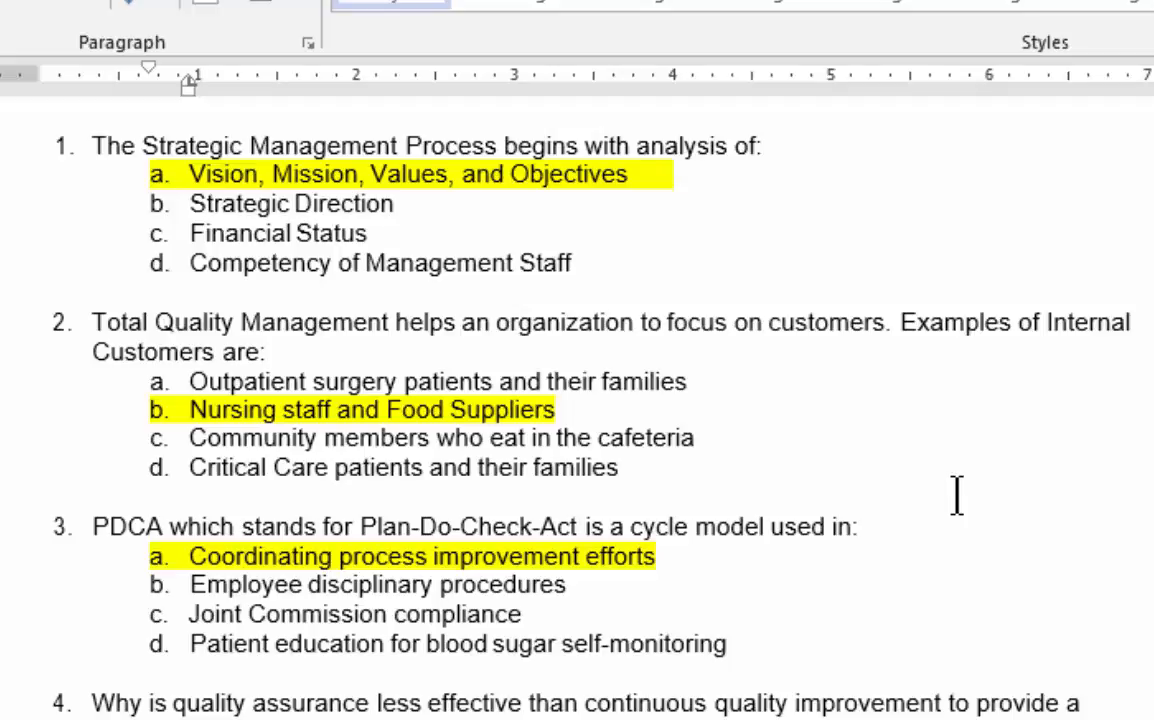
{"action": "type", "text": "corre"}
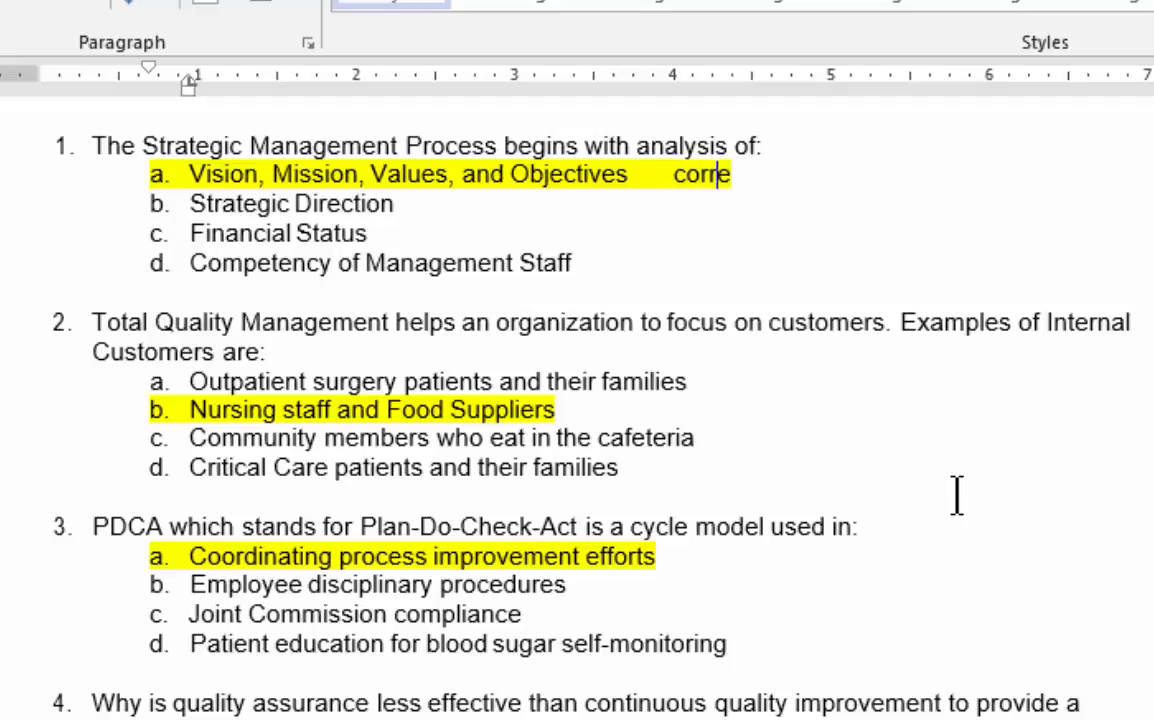
{"action": "type", "text": "ct"}
{"action": "left_click_drag", "start_coordinate": [630, 174], "coordinate": [742, 172]}
{"action": "key", "text": "ctrl+c"}
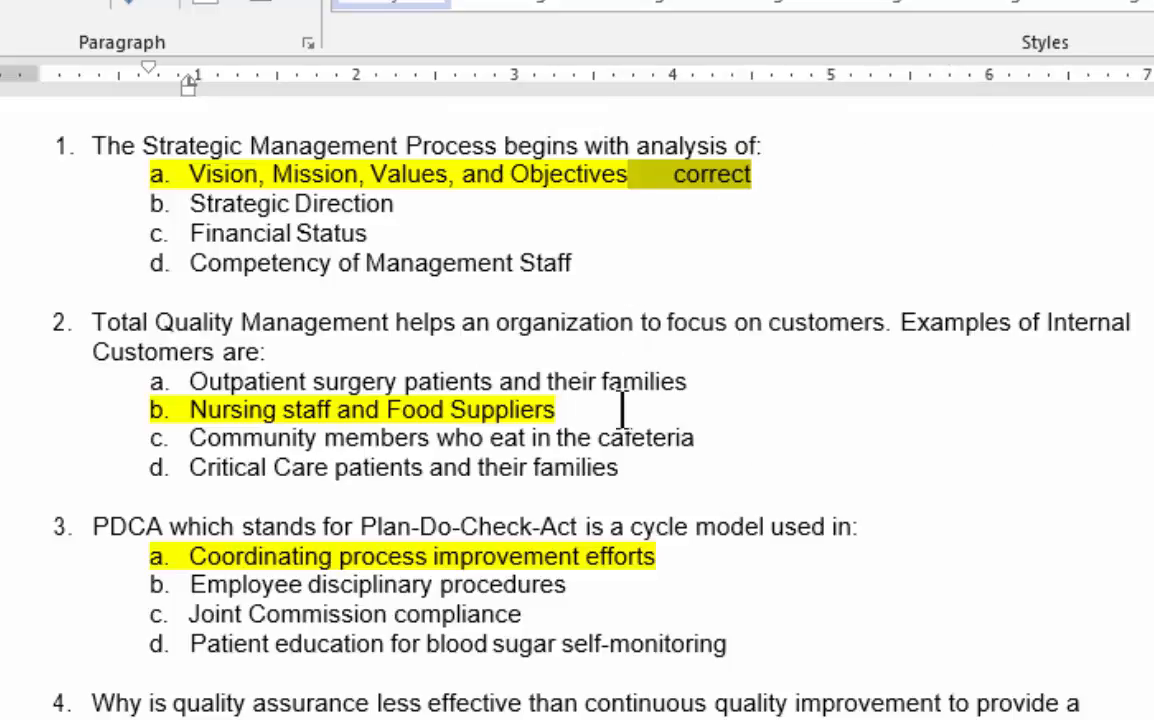
Paste the copied tab and "correct" at the end of the highlighted answers to questions 2 through 6.
{"action": "left_click", "coordinate": [560, 410]}
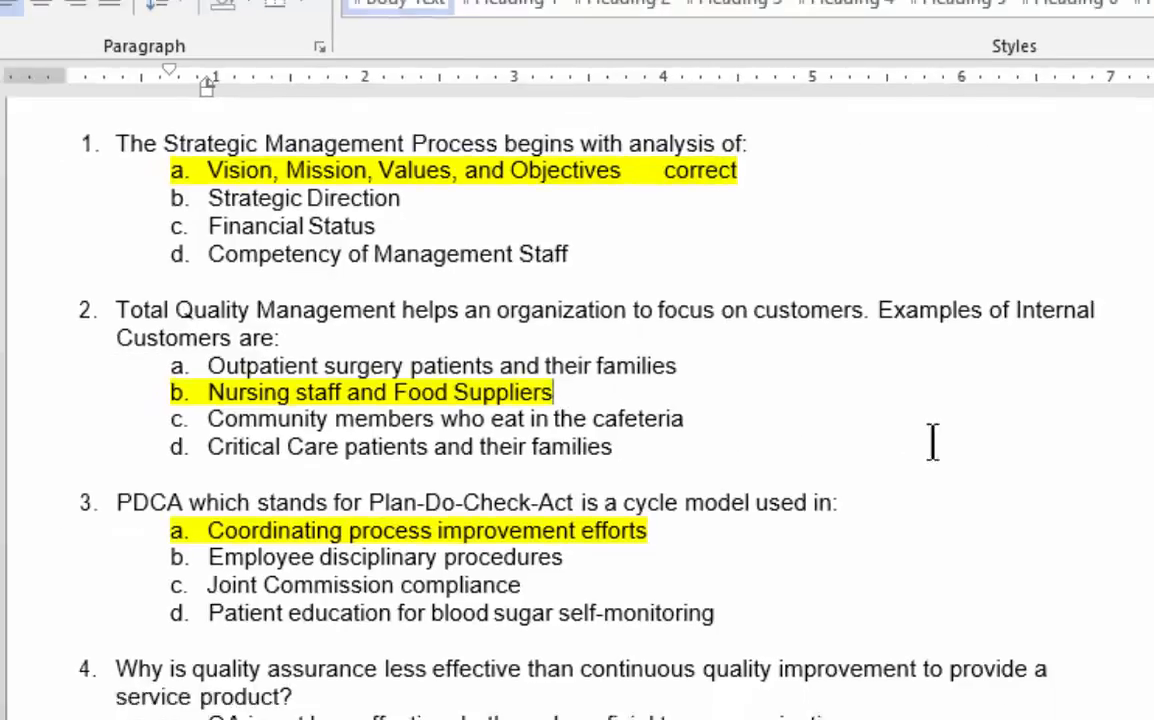
{"action": "key", "text": "ctrl+v"}
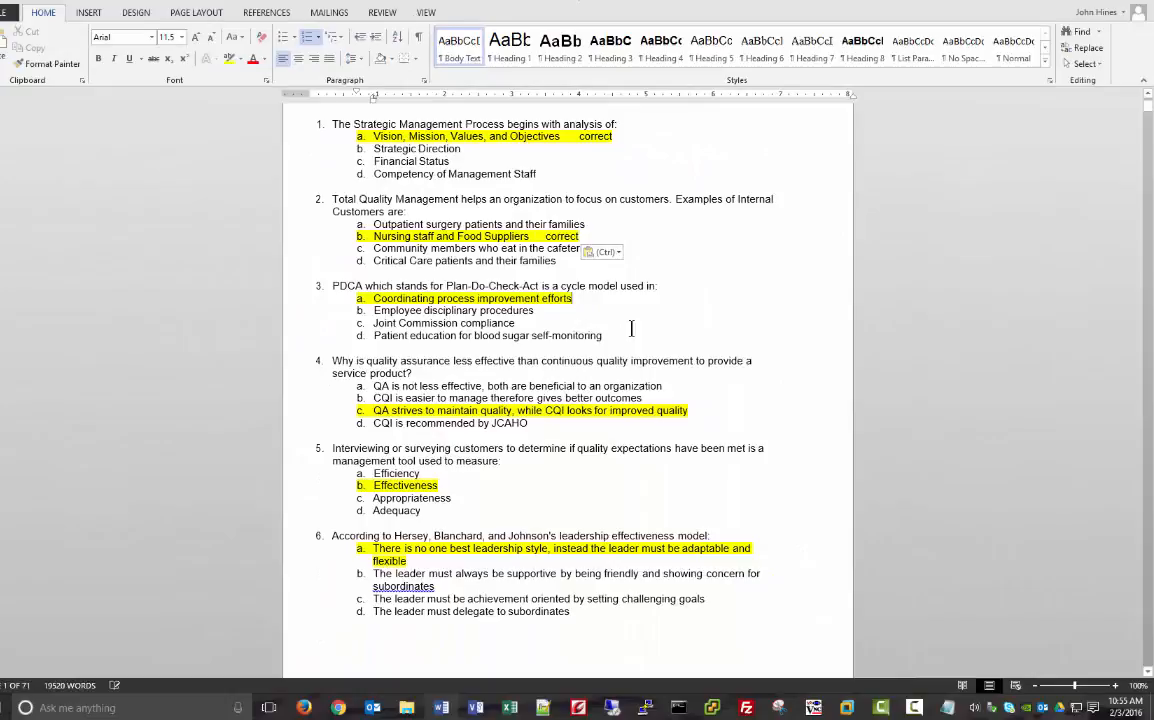
{"action": "key", "text": "ctrl+v"}
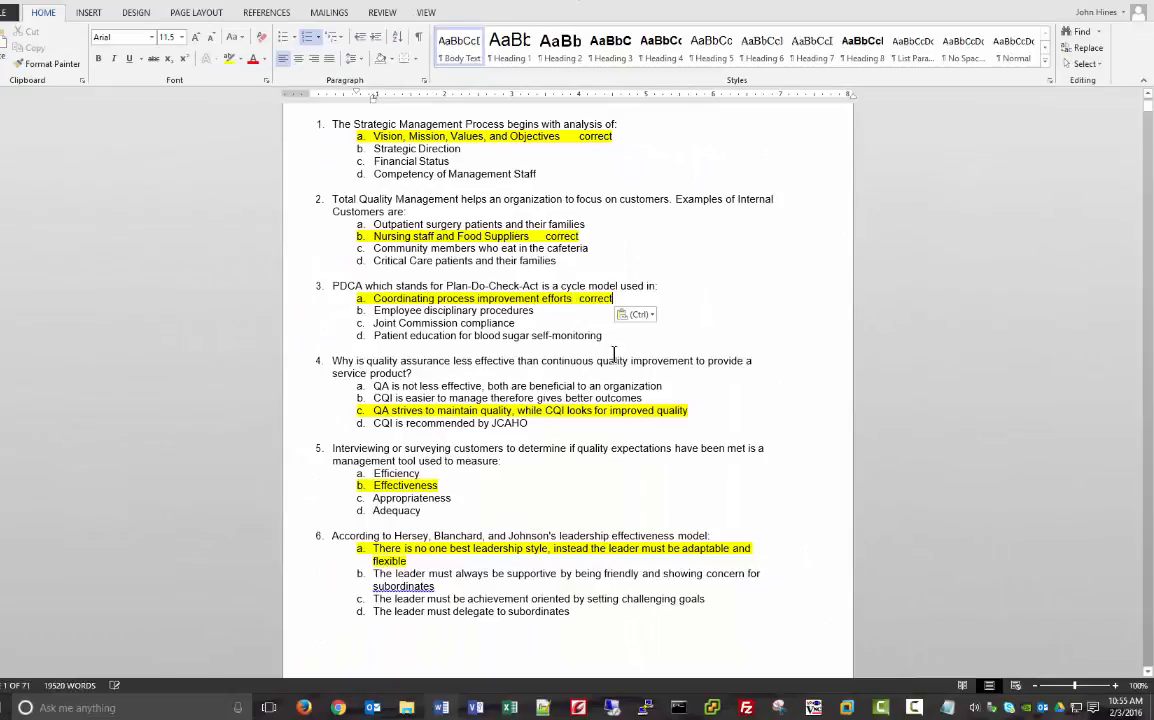
{"action": "left_click", "coordinate": [688, 411]}
{"action": "key", "text": "ctrl+v"}
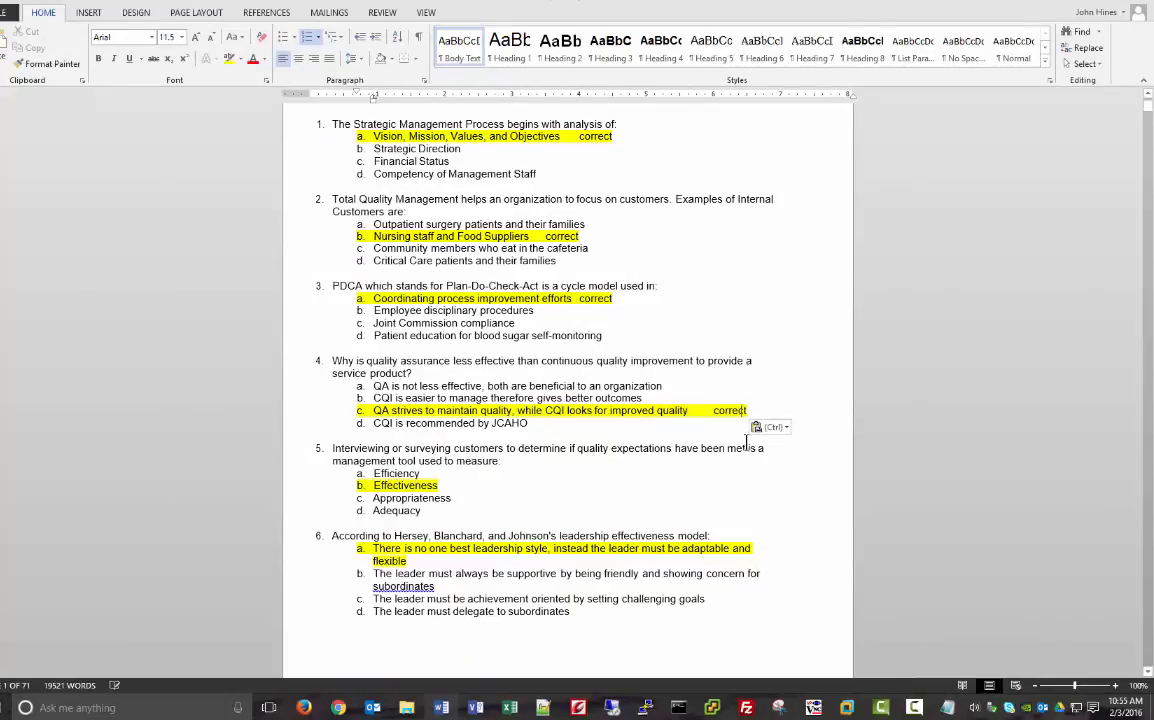
{"action": "left_click", "coordinate": [442, 485]}
{"action": "key", "text": "ctrl+v"}
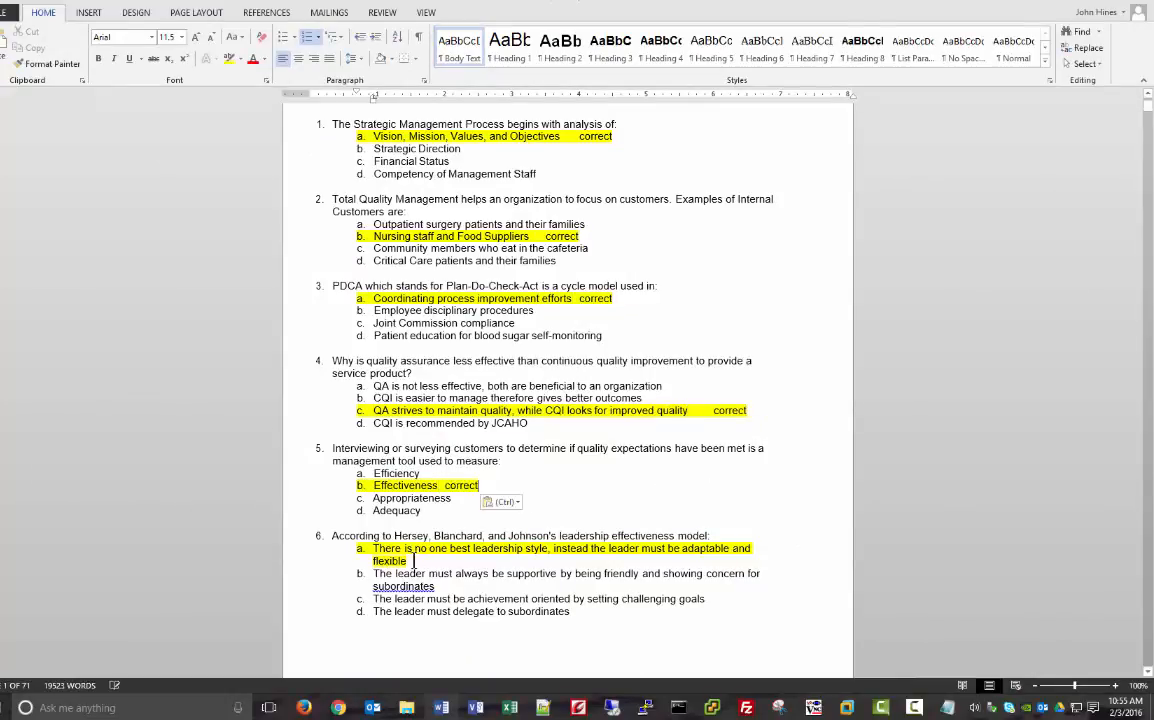
{"action": "left_click", "coordinate": [446, 561]}
{"action": "key", "text": "ctrl+v"}
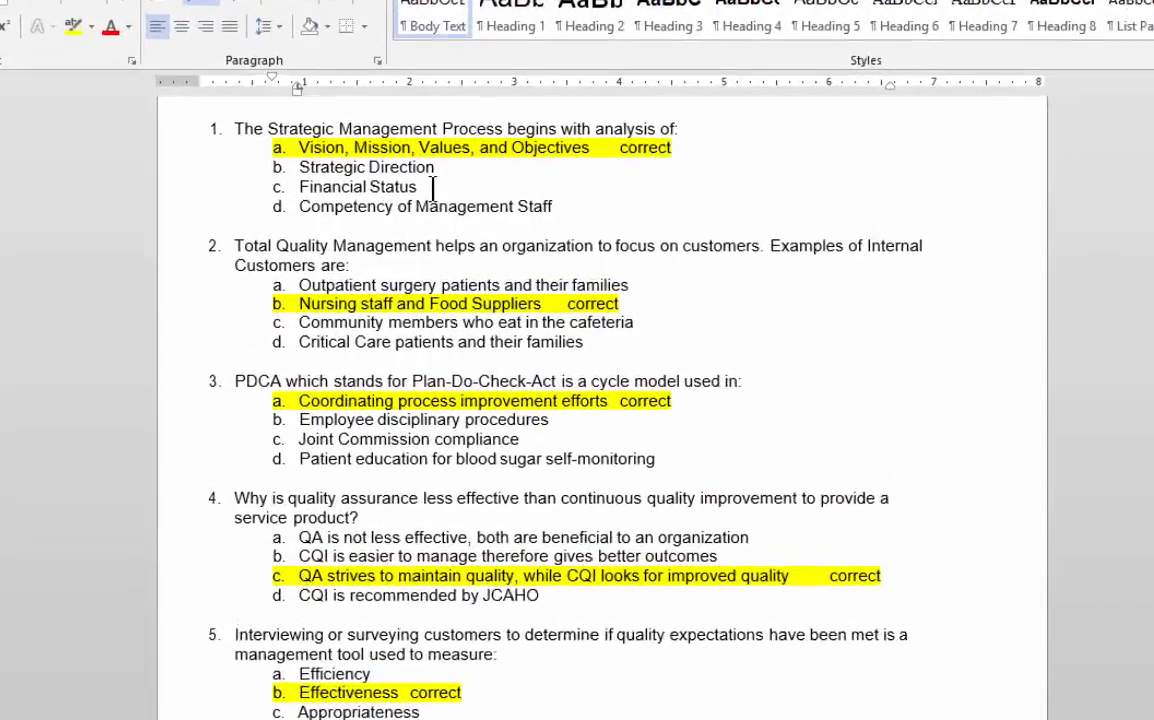
Append a tab and "incorrect" to question 1's answer "Strategic Direction", and copy that tab with the word.
{"action": "left_click", "coordinate": [461, 148]}
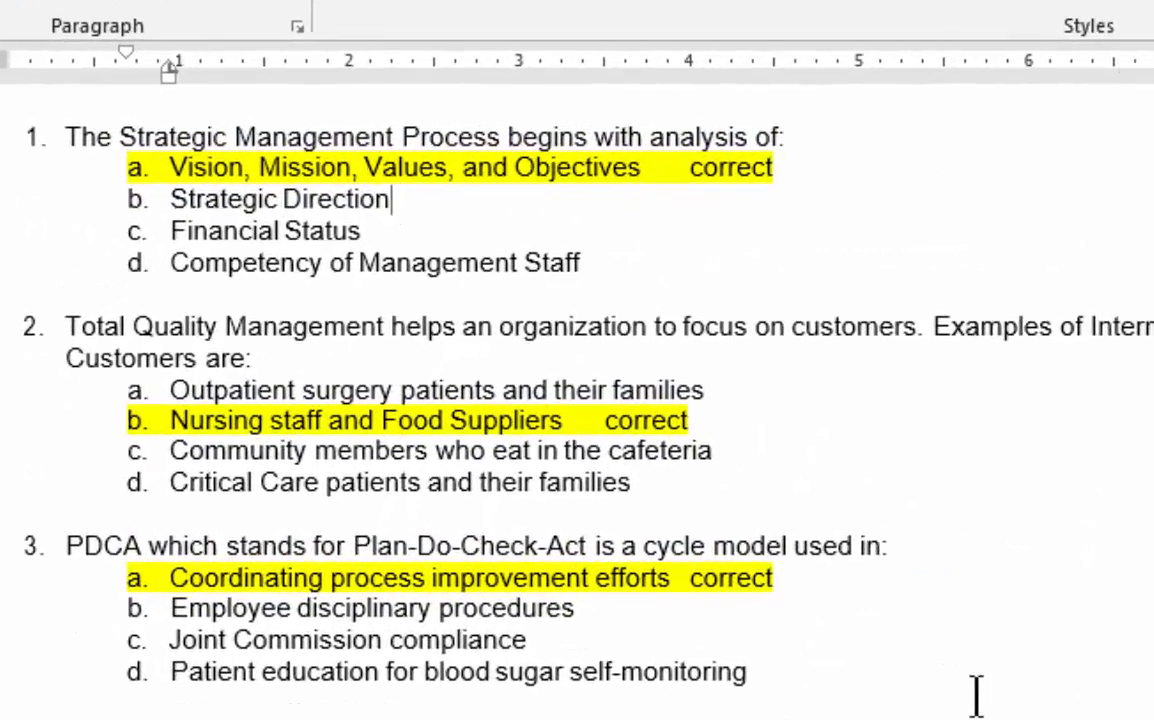
{"action": "key", "text": "Tab"}
{"action": "type", "text": "incorrect"}
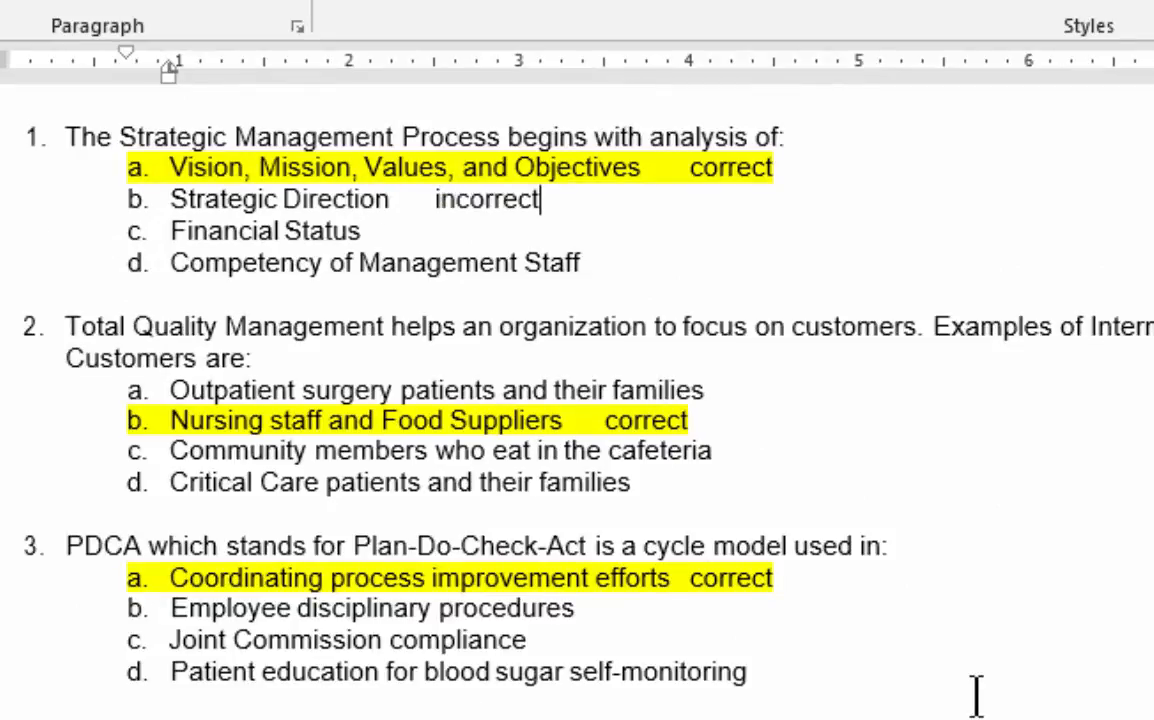
{"action": "left_click", "coordinate": [412, 201]}
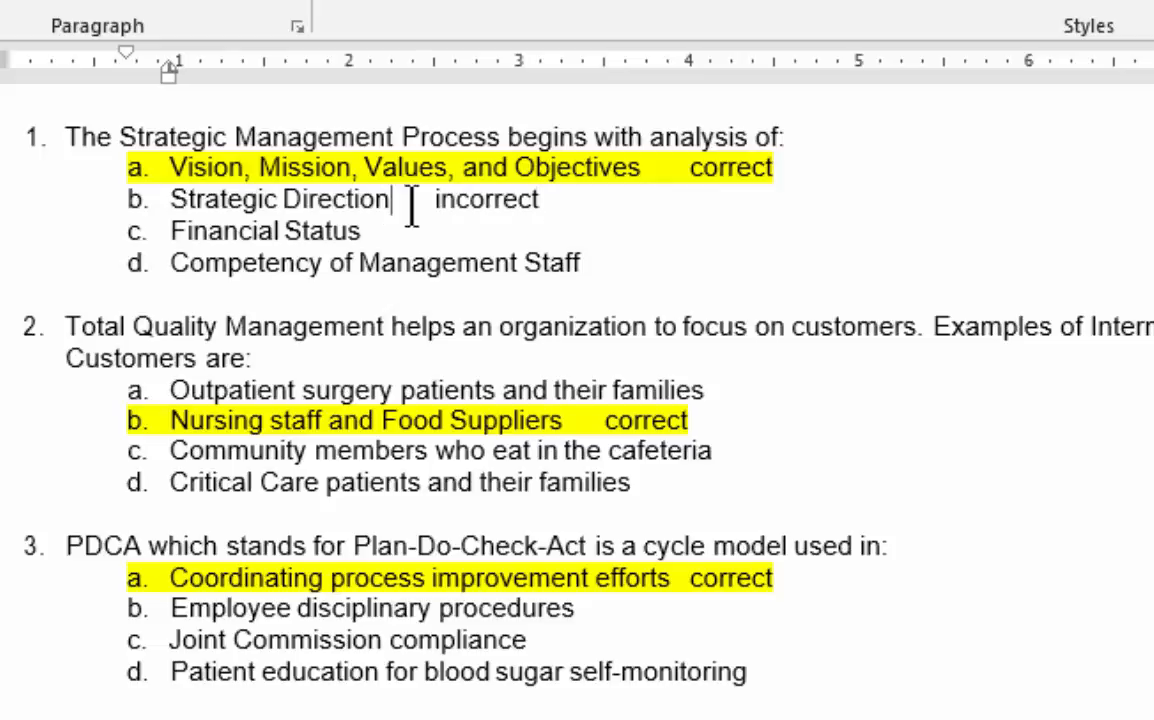
{"action": "left_click_drag", "start_coordinate": [412, 201], "coordinate": [540, 200]}
{"action": "key", "text": "ctrl+c"}
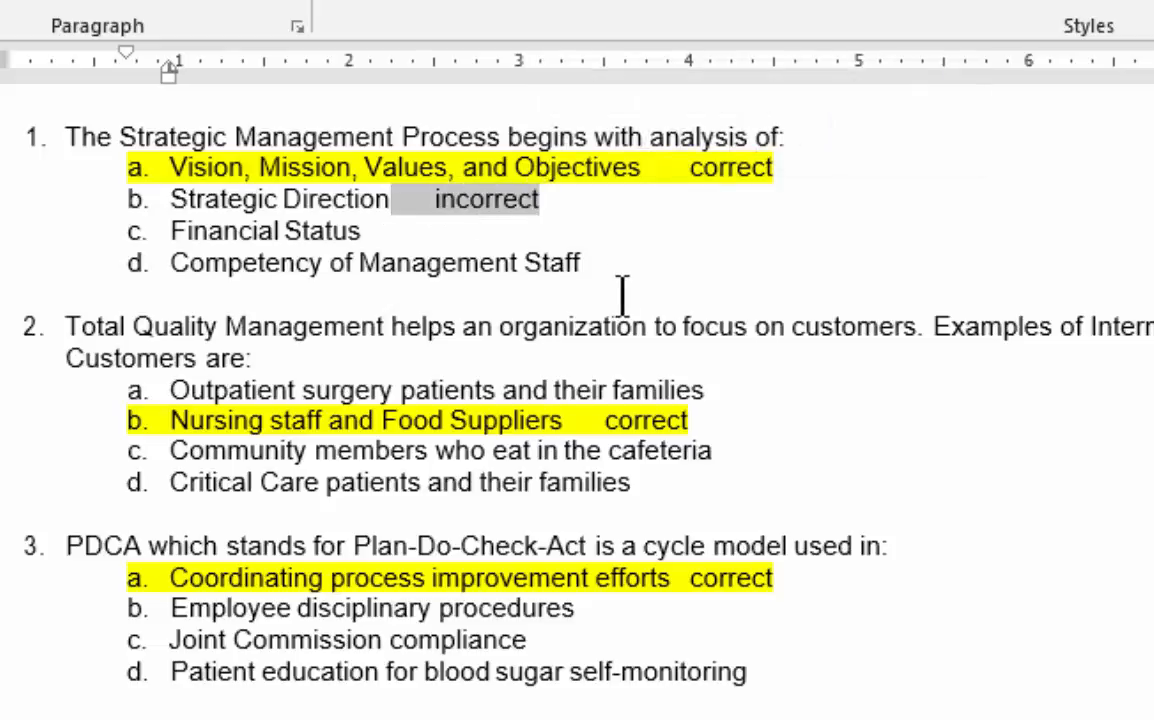
Paste the copied tab and "incorrect" after the remaining unhighlighted answers of questions 1 and 2.
{"action": "left_click", "coordinate": [399, 232]}
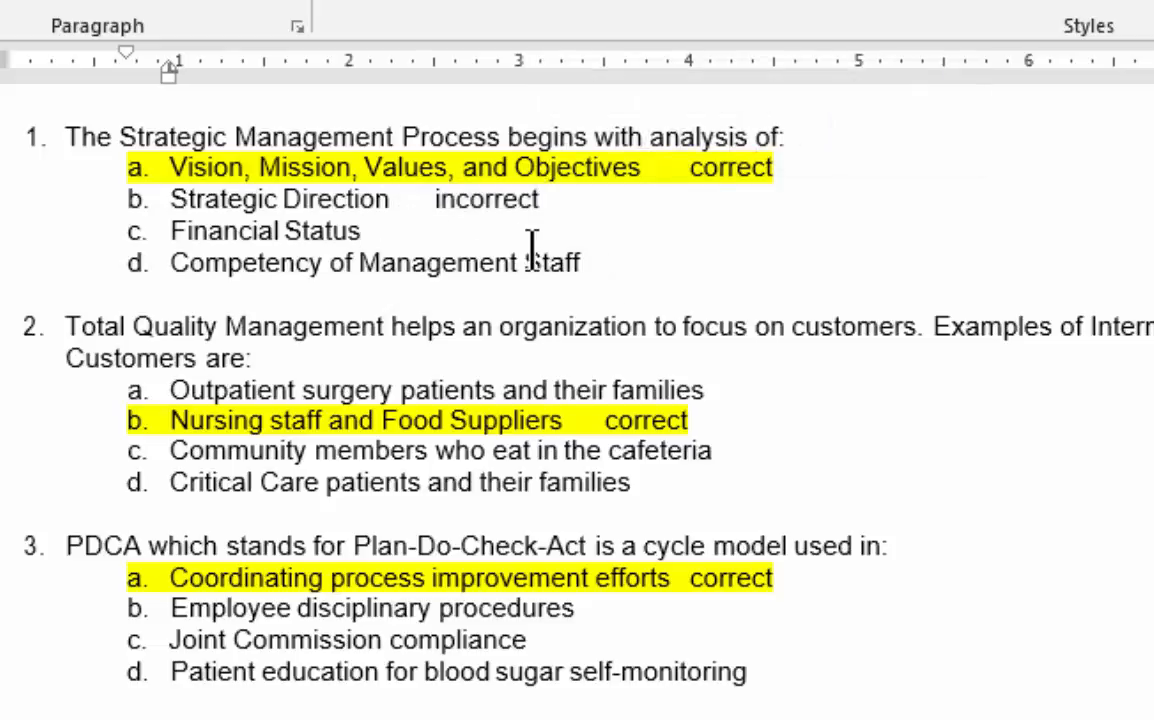
{"action": "key", "text": "ctrl+v"}
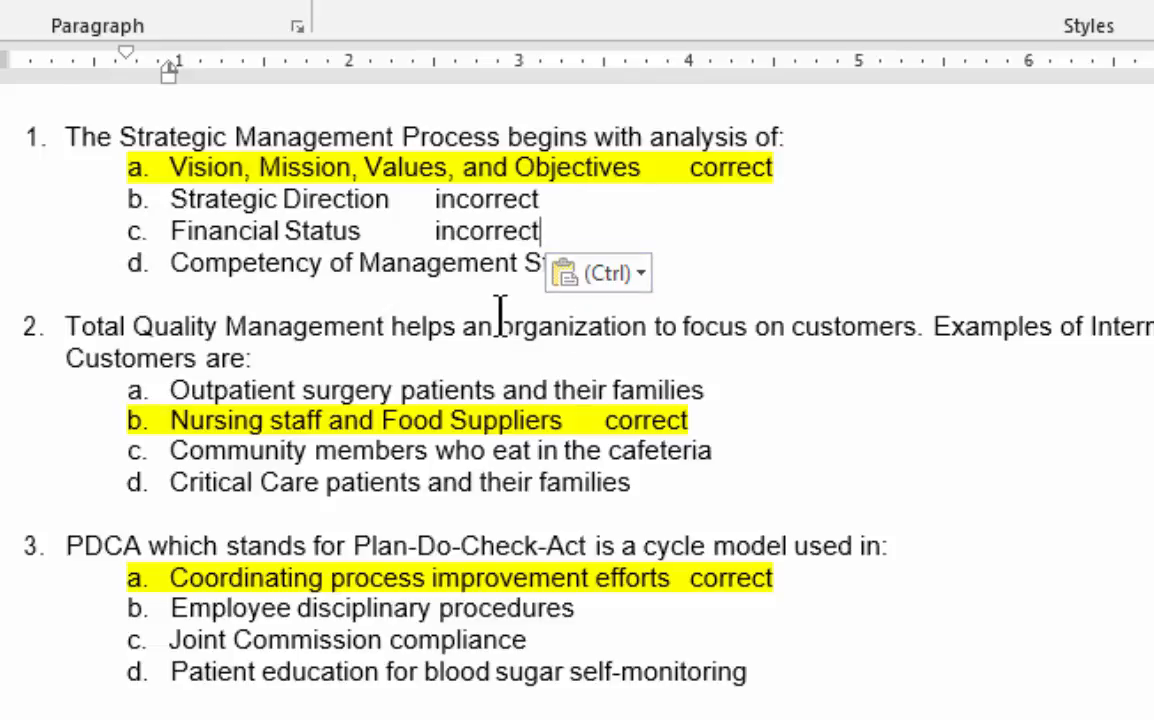
{"action": "left_click", "coordinate": [726, 400]}
{"action": "key", "text": "ctrl+v"}
{"action": "left_click", "coordinate": [626, 268]}
{"action": "key", "text": "ctrl+v"}
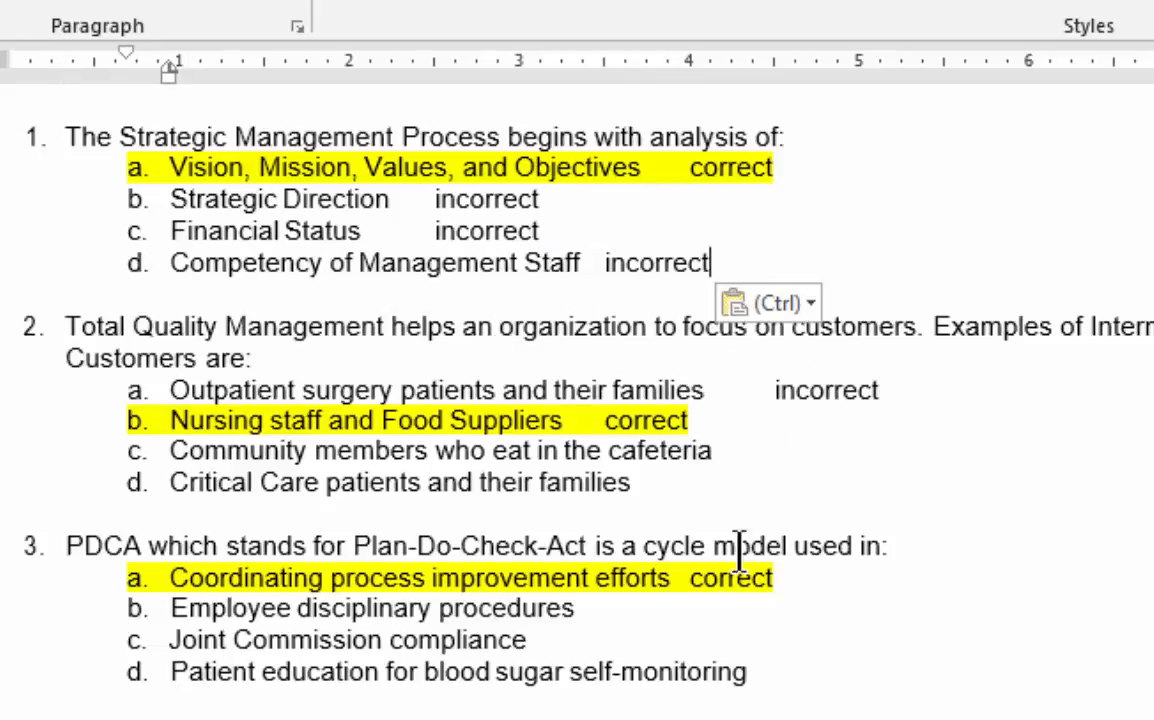
{"action": "left_click", "coordinate": [729, 455]}
{"action": "key", "text": "ctrl+v"}
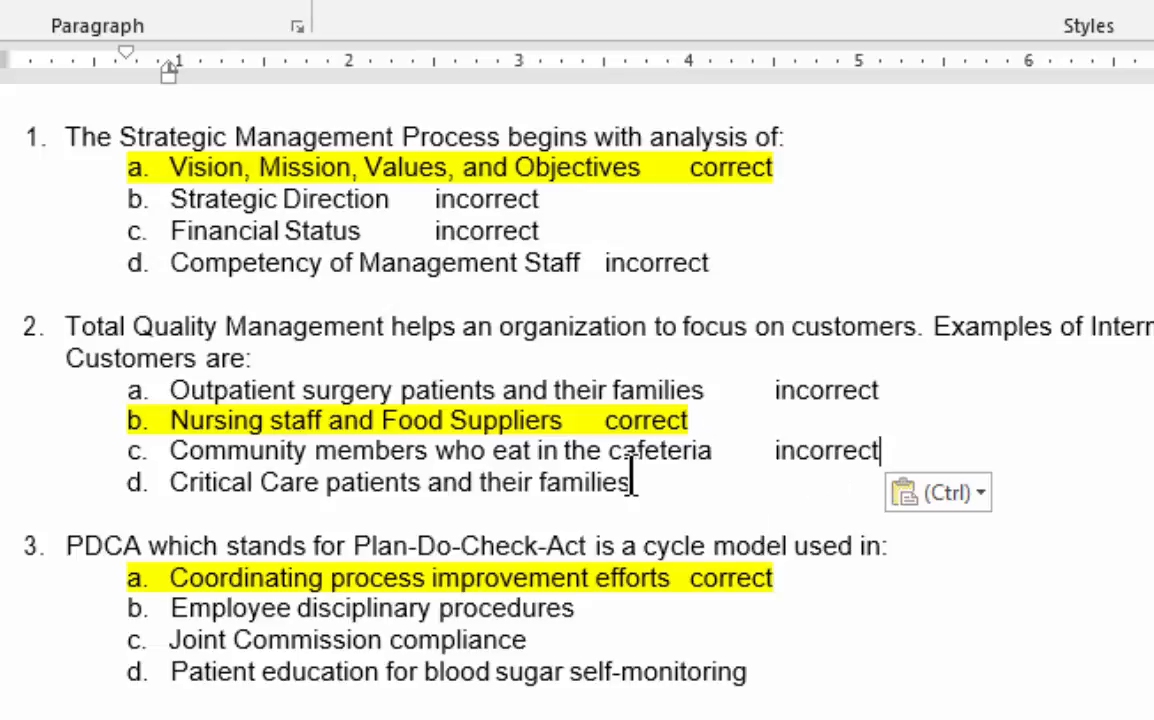
{"action": "left_click", "coordinate": [631, 482]}
{"action": "key", "text": "ctrl+v"}
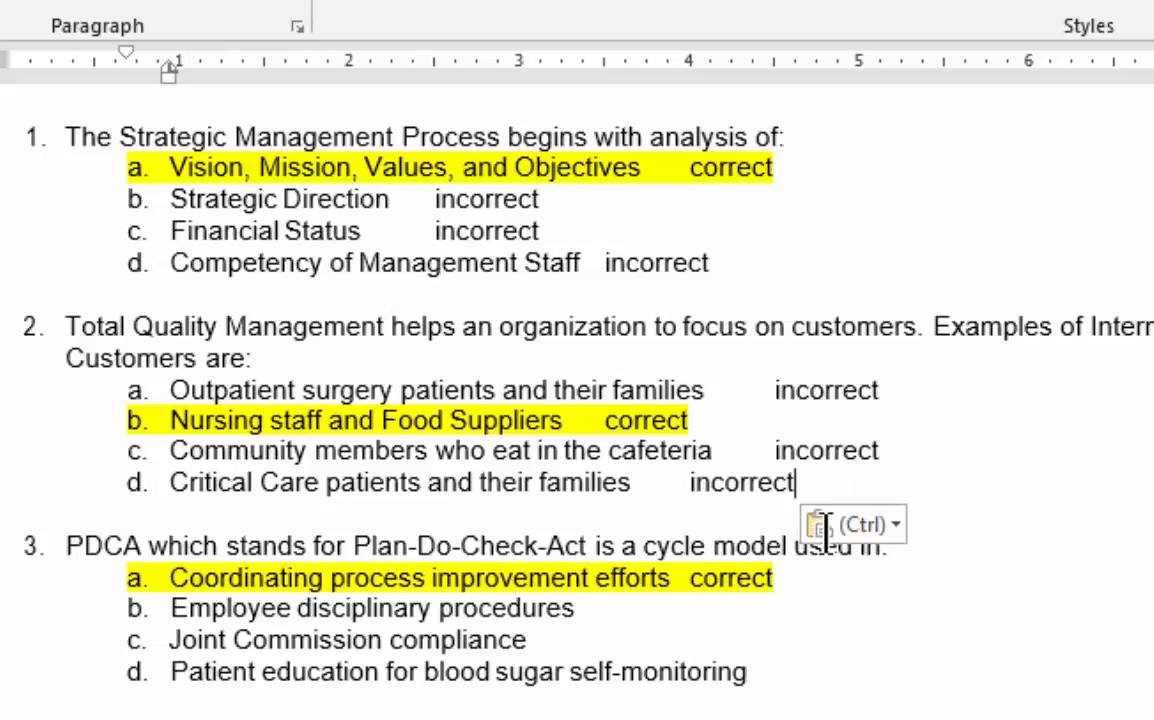
Paste the tab and "incorrect" after every unhighlighted answer of questions 3 through 6.
{"action": "left_click", "coordinate": [585, 610]}
{"action": "key", "text": "ctrl+v"}
{"action": "left_click", "coordinate": [534, 640]}
{"action": "key", "text": "ctrl+v"}
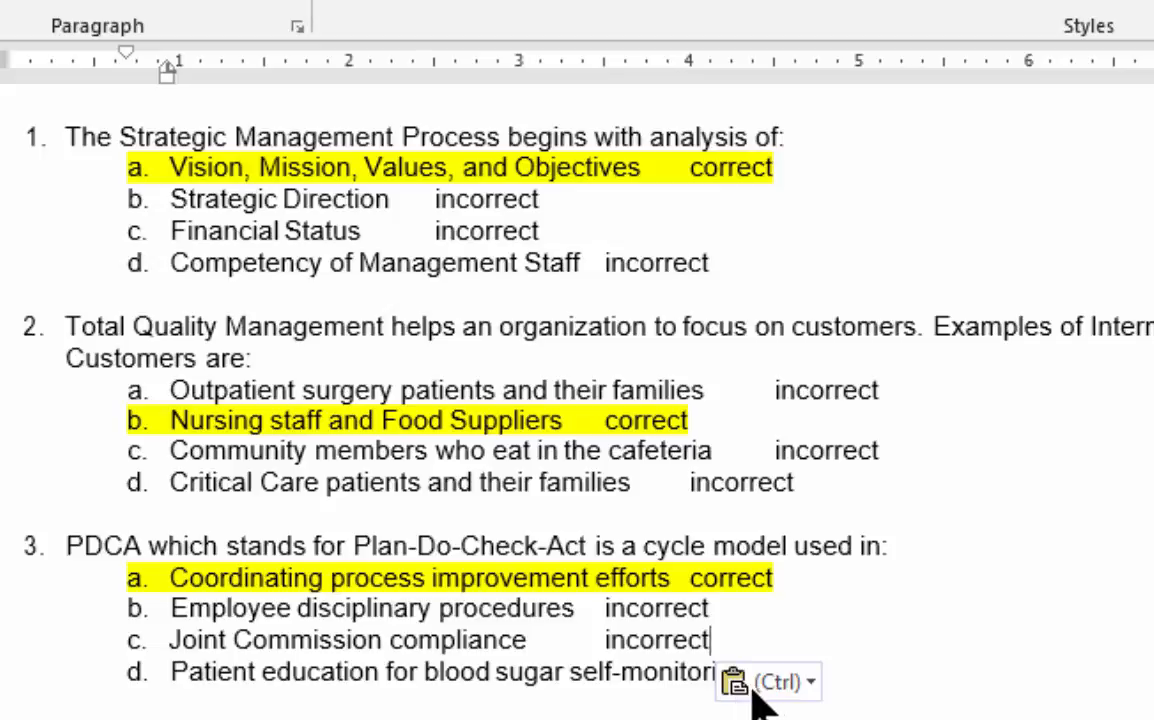
{"action": "left_click", "coordinate": [800, 680]}
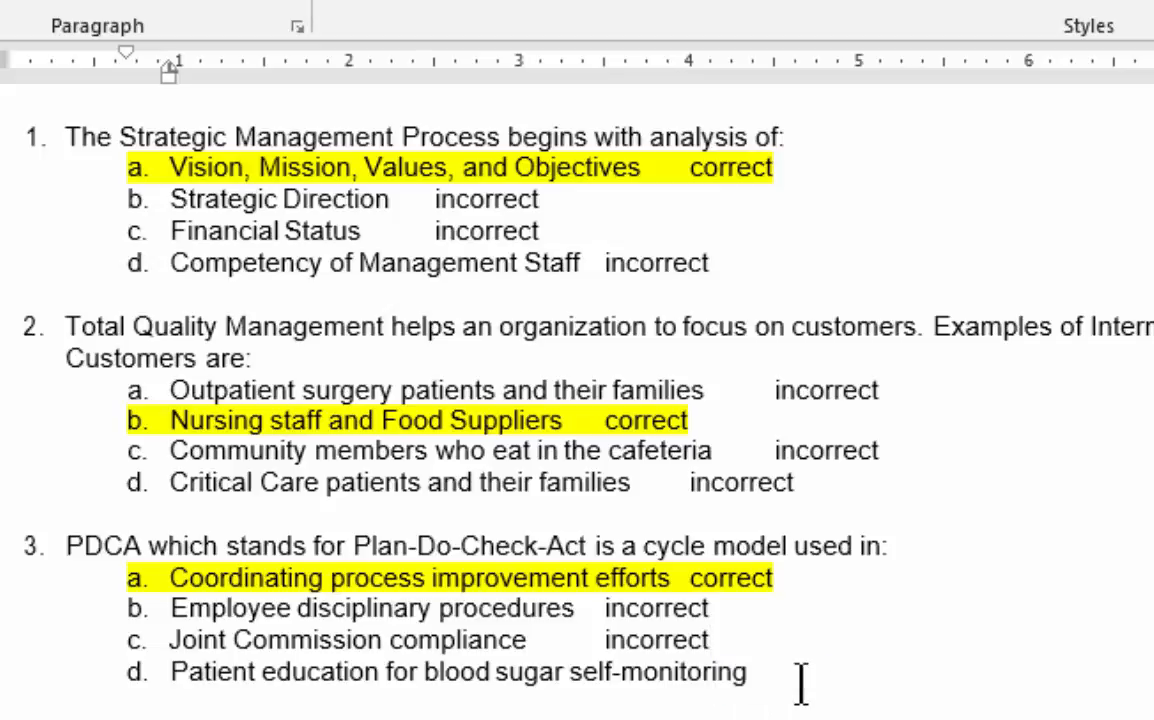
{"action": "key", "text": "ctrl+v"}
Copy questions 1 through 6 with all their labelled answers into the blank Notepad document as plain text.
{"action": "scroll", "coordinate": [800, 683], "scroll_direction": "down", "scroll_amount": 3}
{"action": "scroll", "coordinate": [530, 360], "scroll_direction": "up", "scroll_amount": 3}
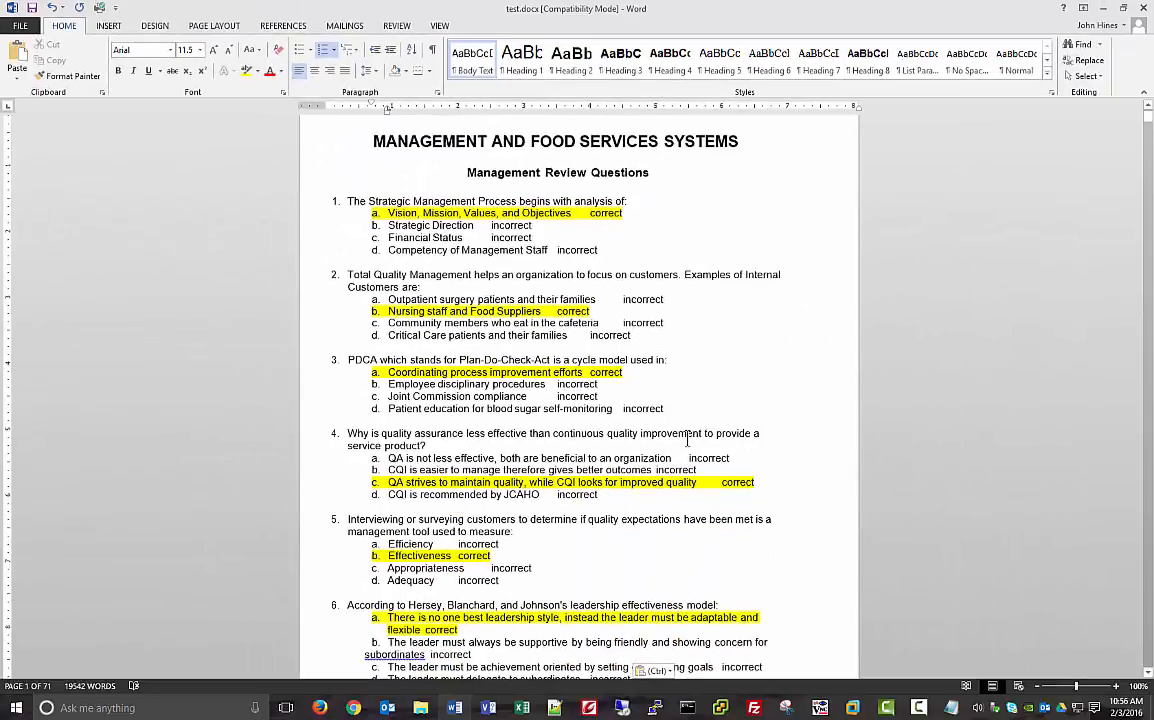
{"action": "scroll", "coordinate": [683, 424], "scroll_direction": "down", "scroll_amount": 1}
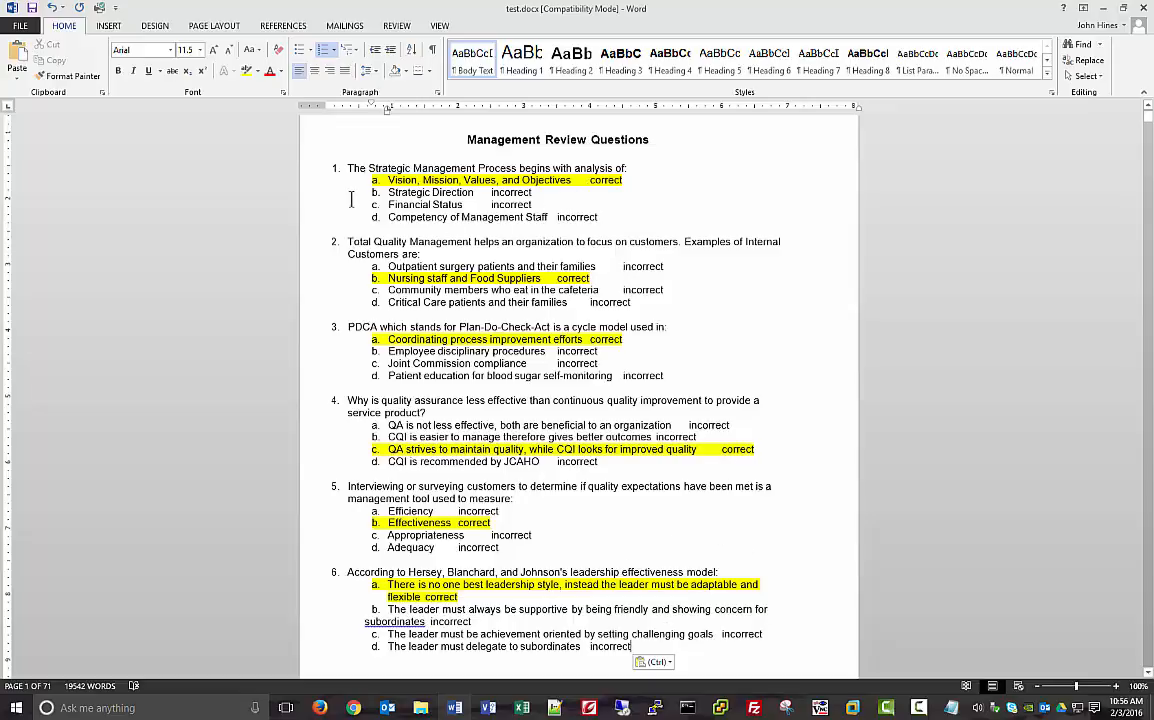
{"action": "left_click_drag", "start_coordinate": [325, 168], "coordinate": [690, 658]}
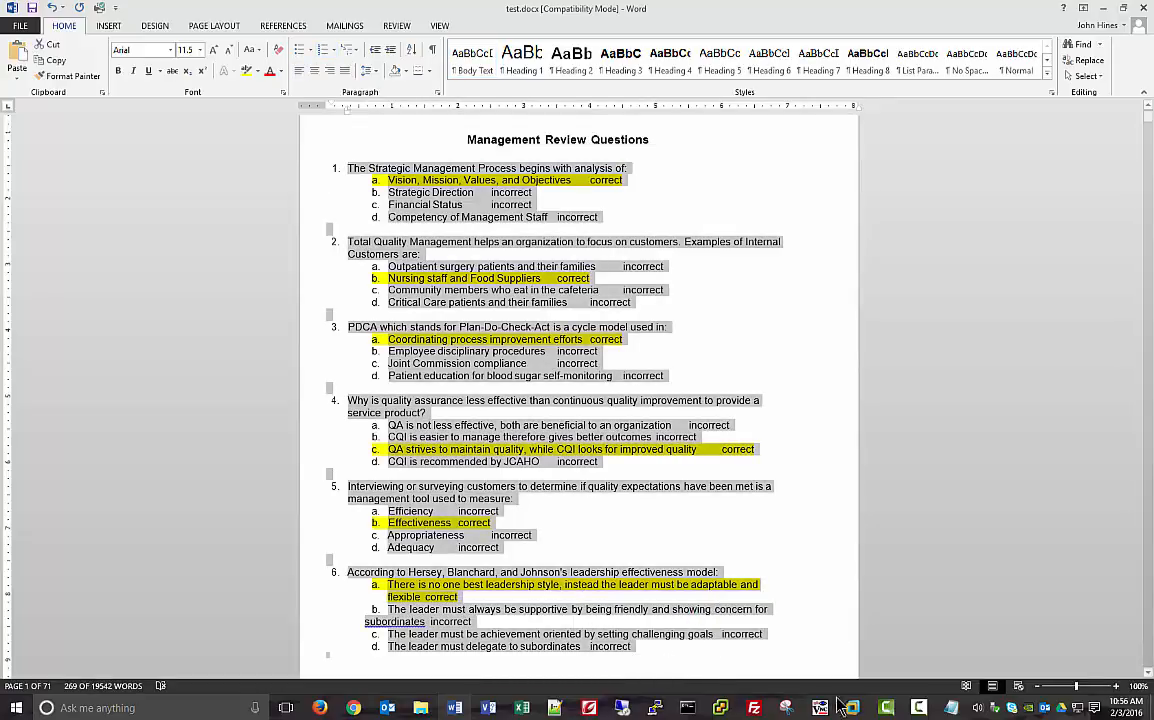
{"action": "left_click", "coordinate": [948, 708]}
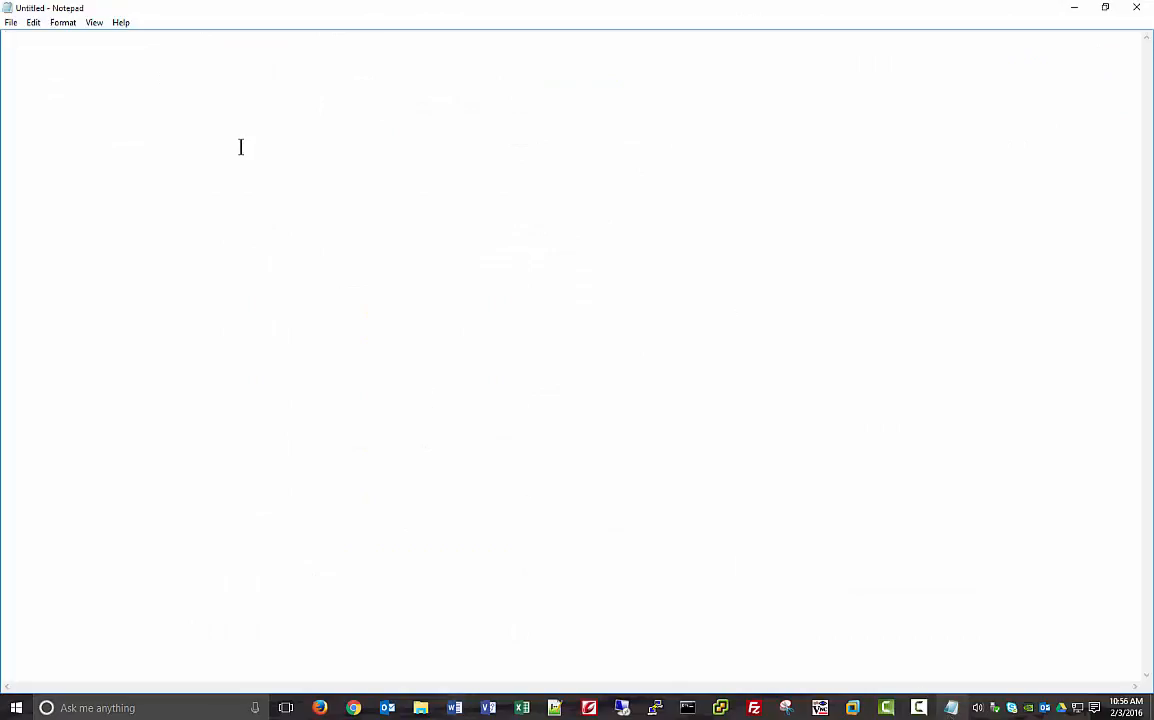
{"action": "key", "text": "ctrl+v"}
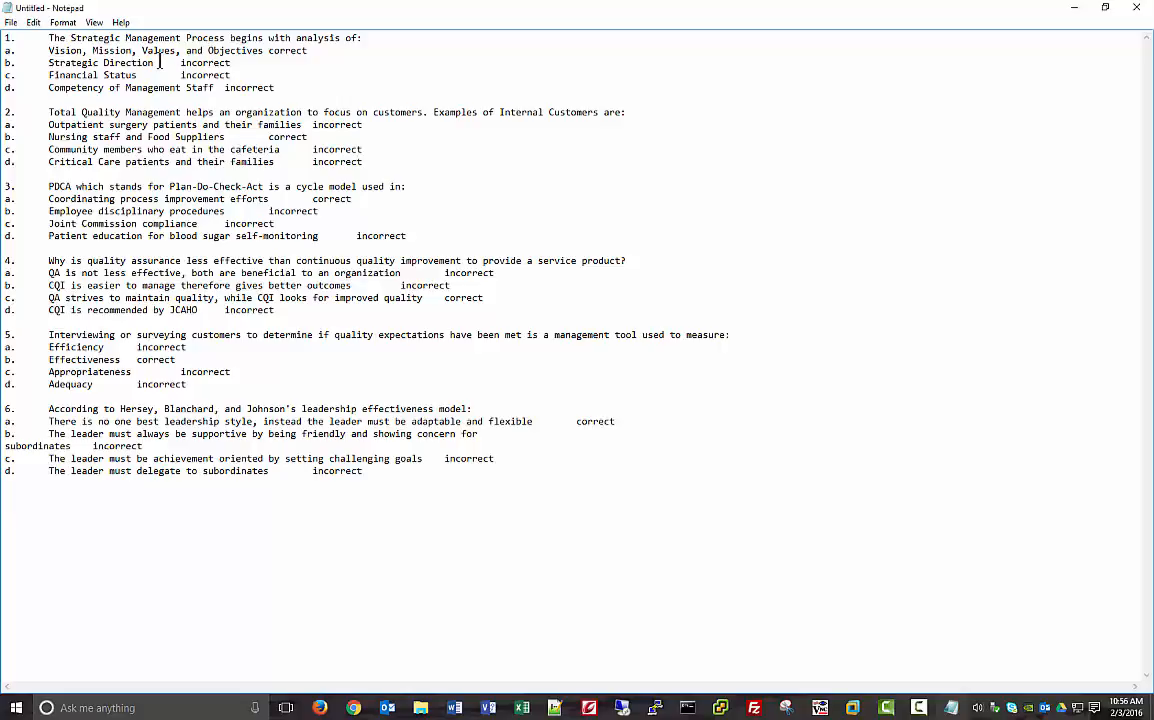
{"action": "key", "text": "ctrl+s"}
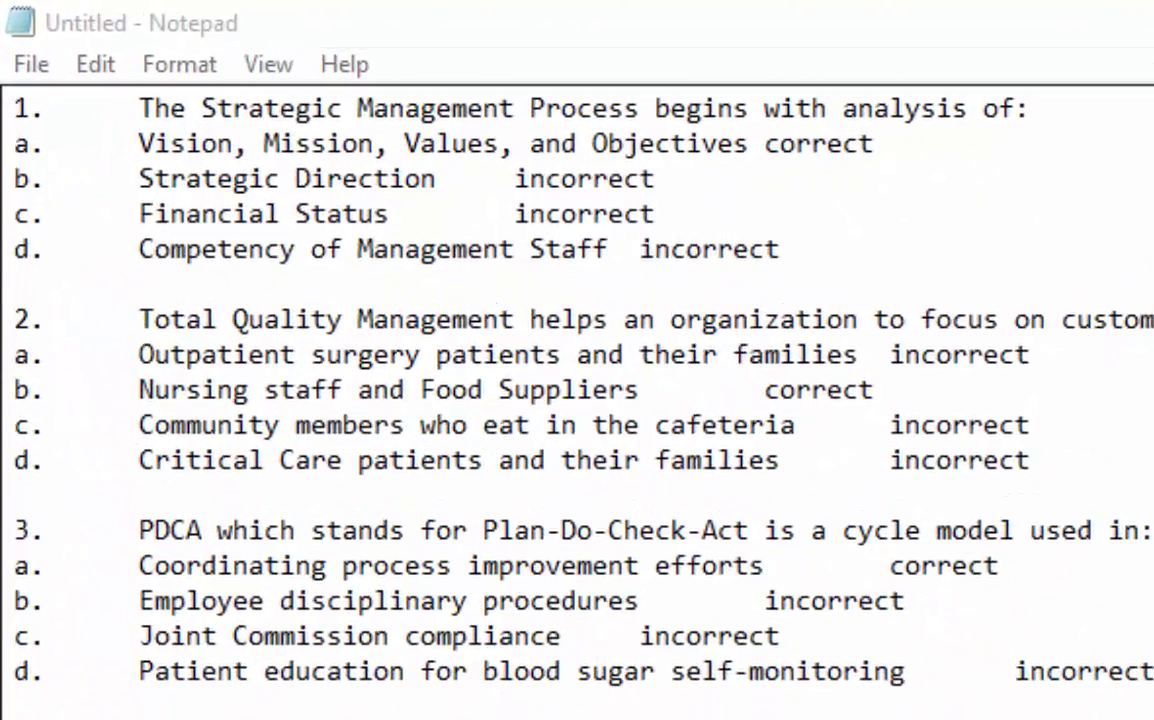
Replace the number "1." and its spacing before the first question with "MC" followed by a tab.
{"action": "left_click_drag", "start_coordinate": [11, 112], "coordinate": [122, 108]}
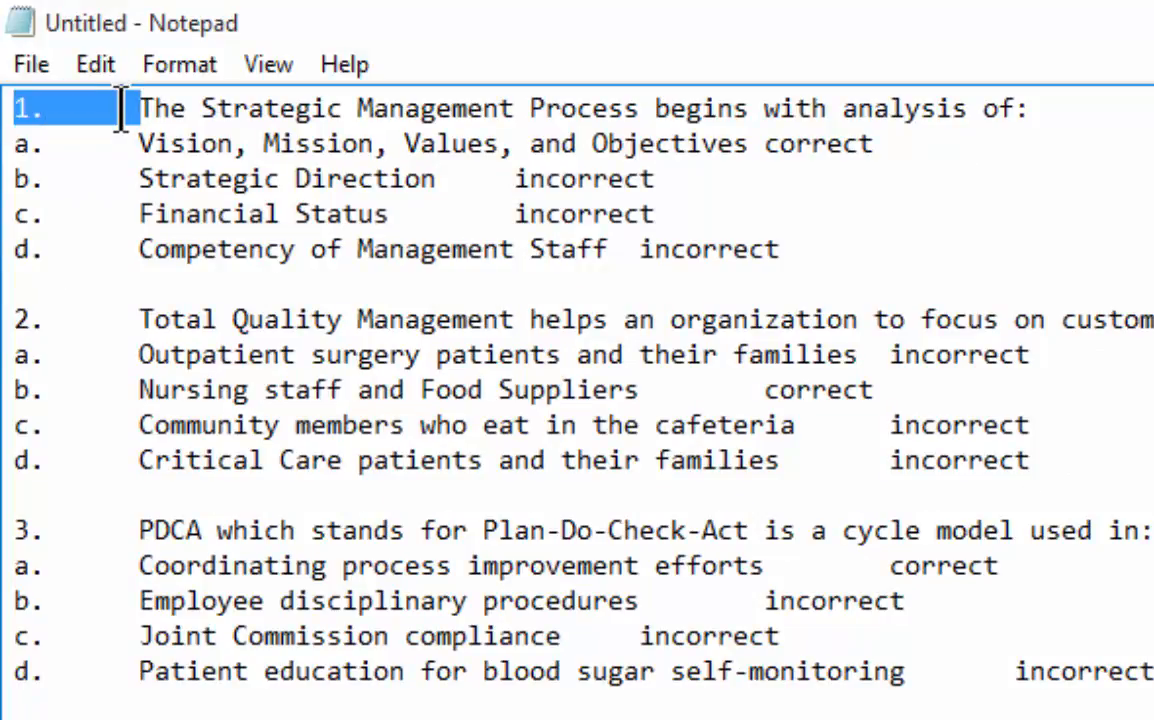
{"action": "left_click_drag", "start_coordinate": [18, 319], "coordinate": [66, 327]}
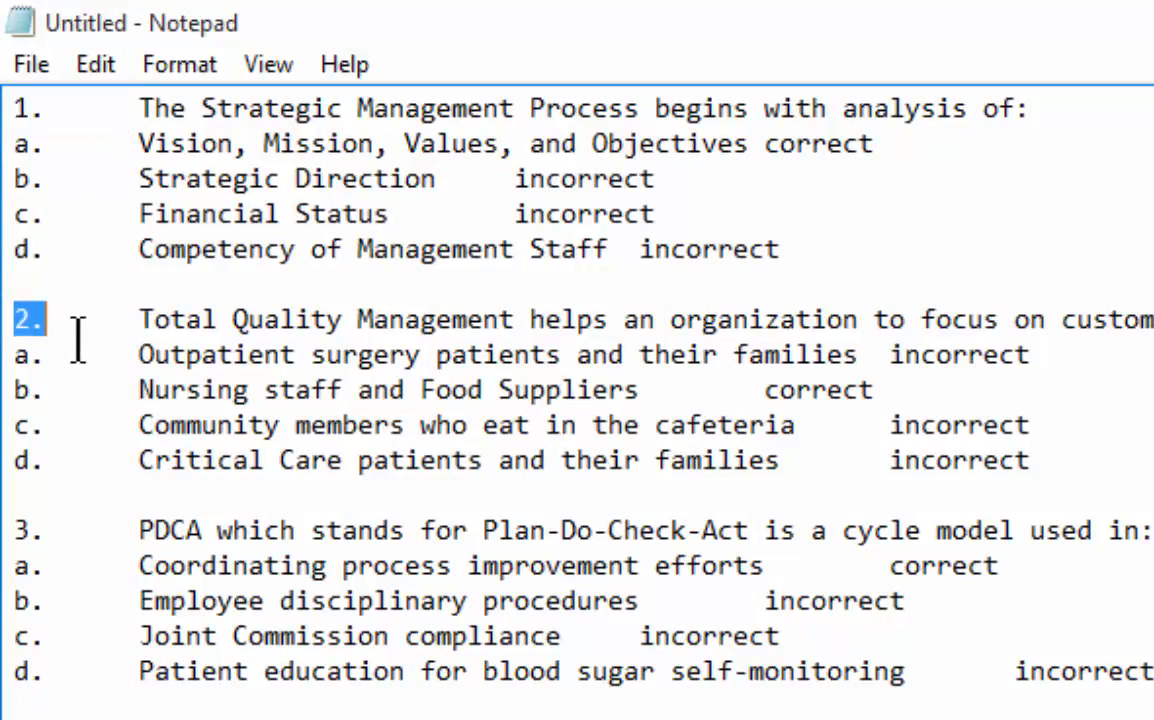
{"action": "left_click", "coordinate": [18, 106]}
{"action": "left_click_drag", "start_coordinate": [18, 106], "coordinate": [111, 105]}
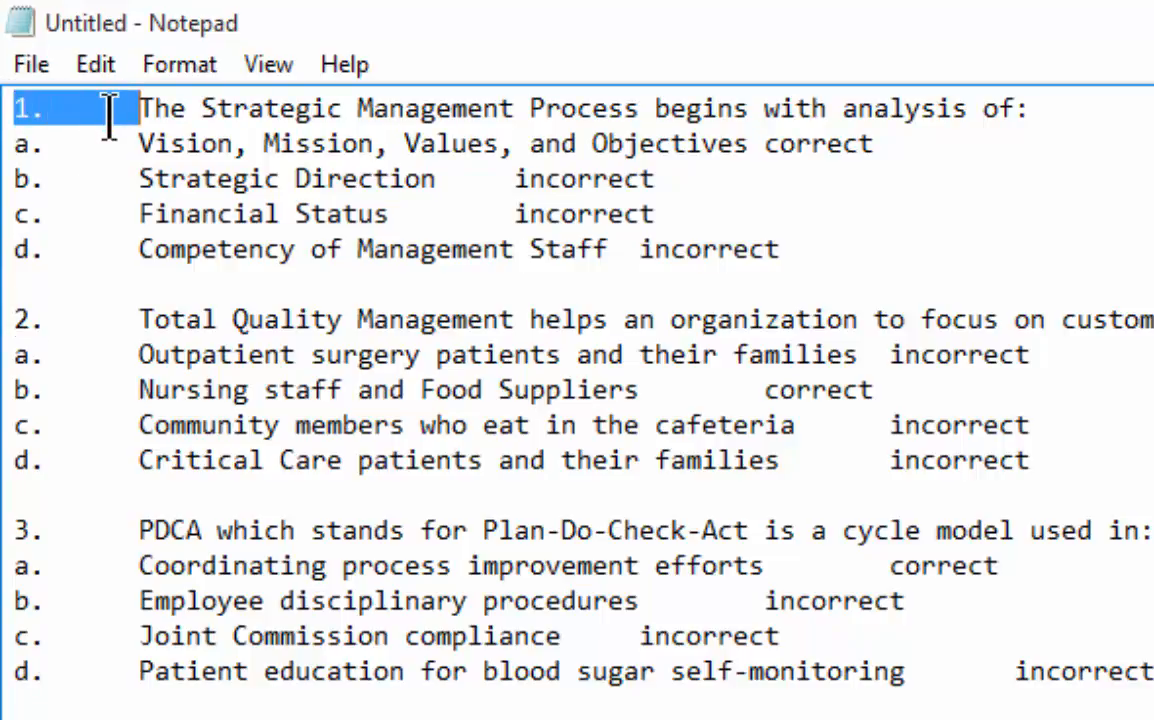
{"action": "type", "text": "M"}
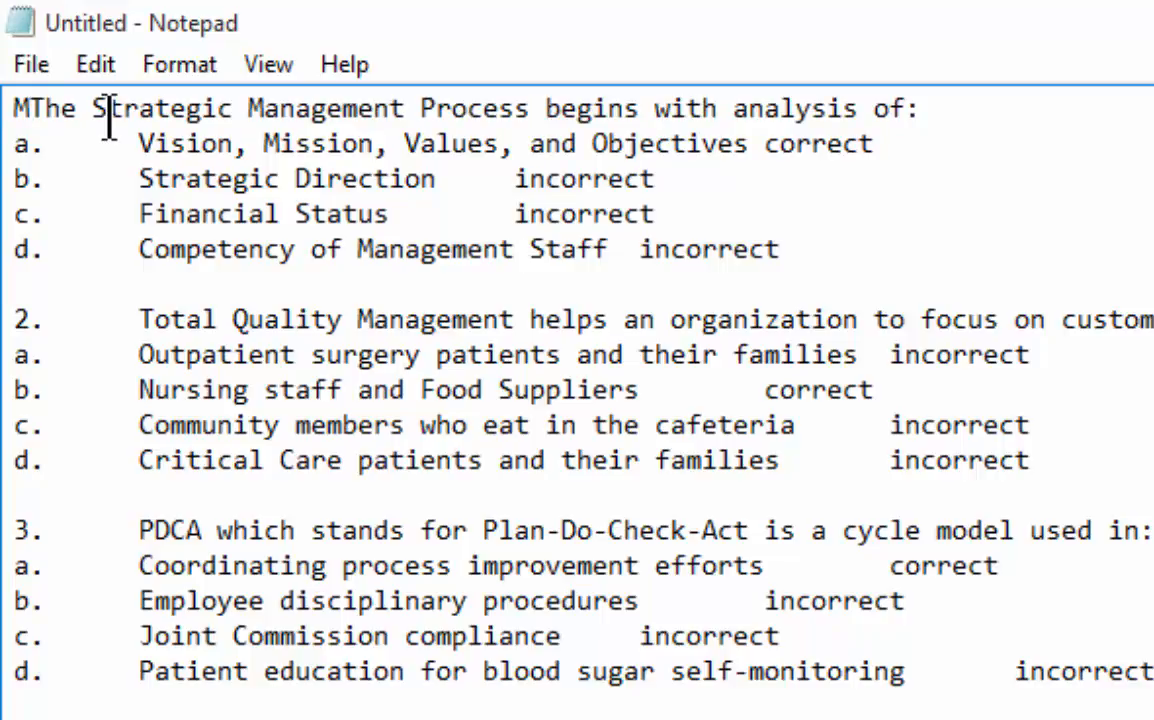
{"action": "type", "text": "C"}
{"action": "key", "text": "BackSpace"}
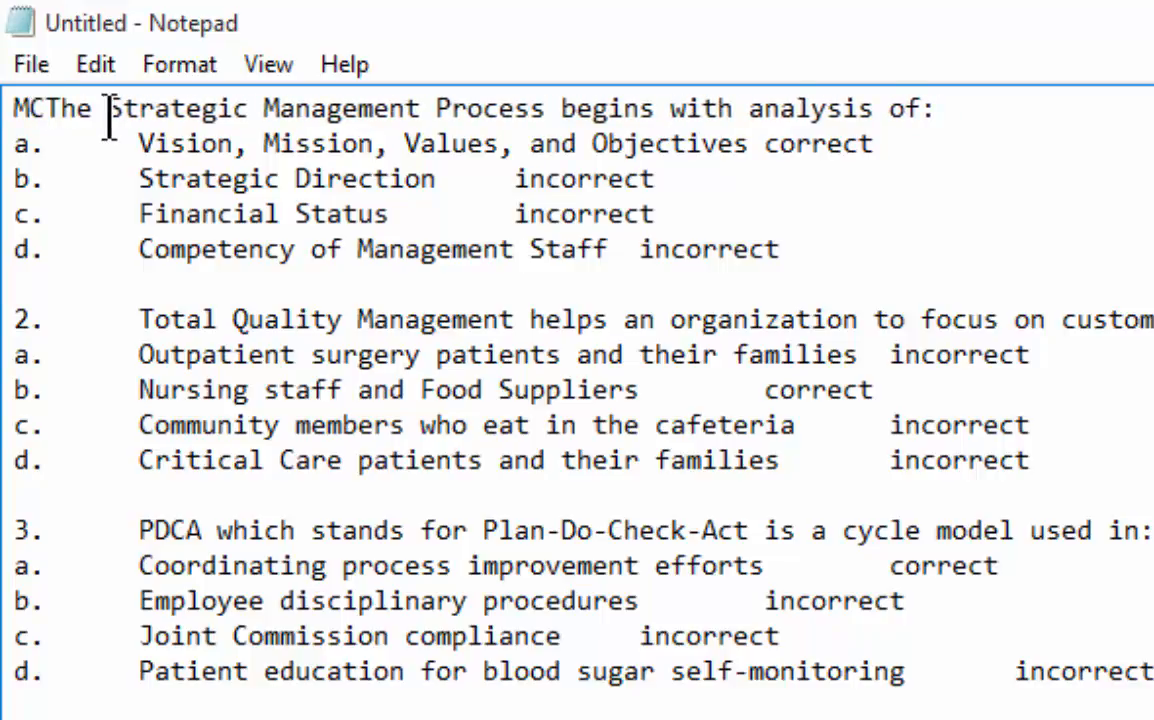
{"action": "key", "text": "Tab"}
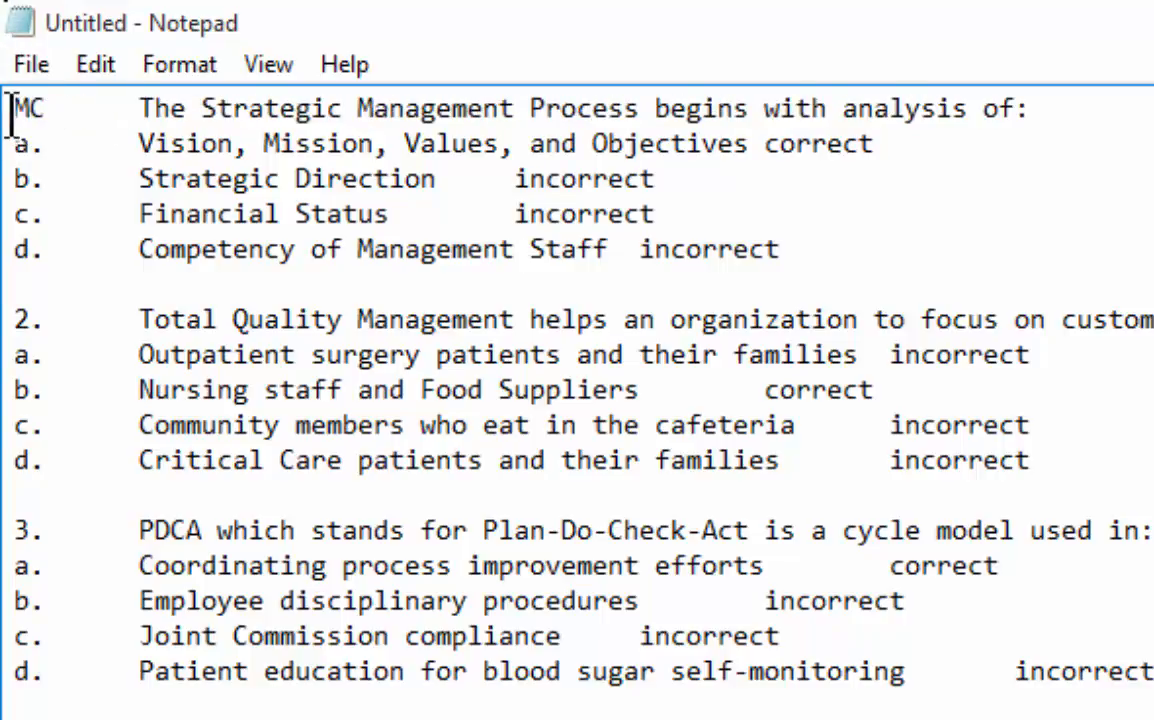
Copy the "MC" prefix together with its trailing tab from the first question's line.
{"action": "left_click_drag", "start_coordinate": [13, 108], "coordinate": [44, 108]}
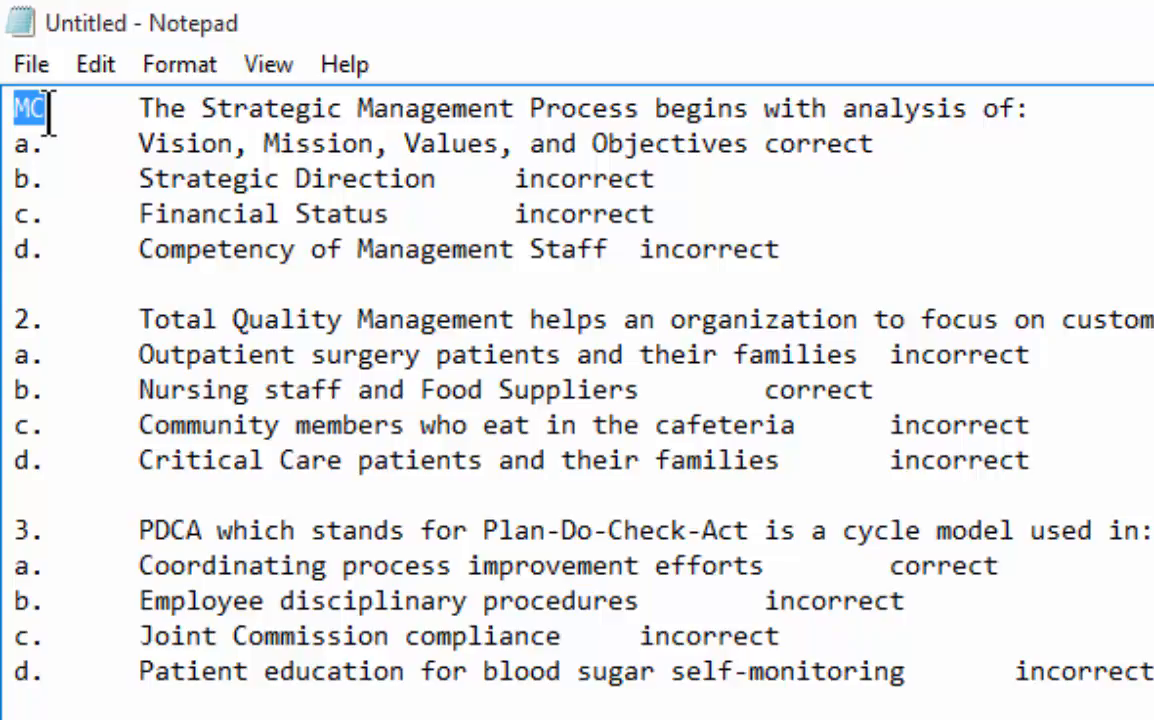
{"action": "left_click_drag", "start_coordinate": [48, 108], "coordinate": [107, 108]}
{"action": "key", "text": "ctrl+c"}
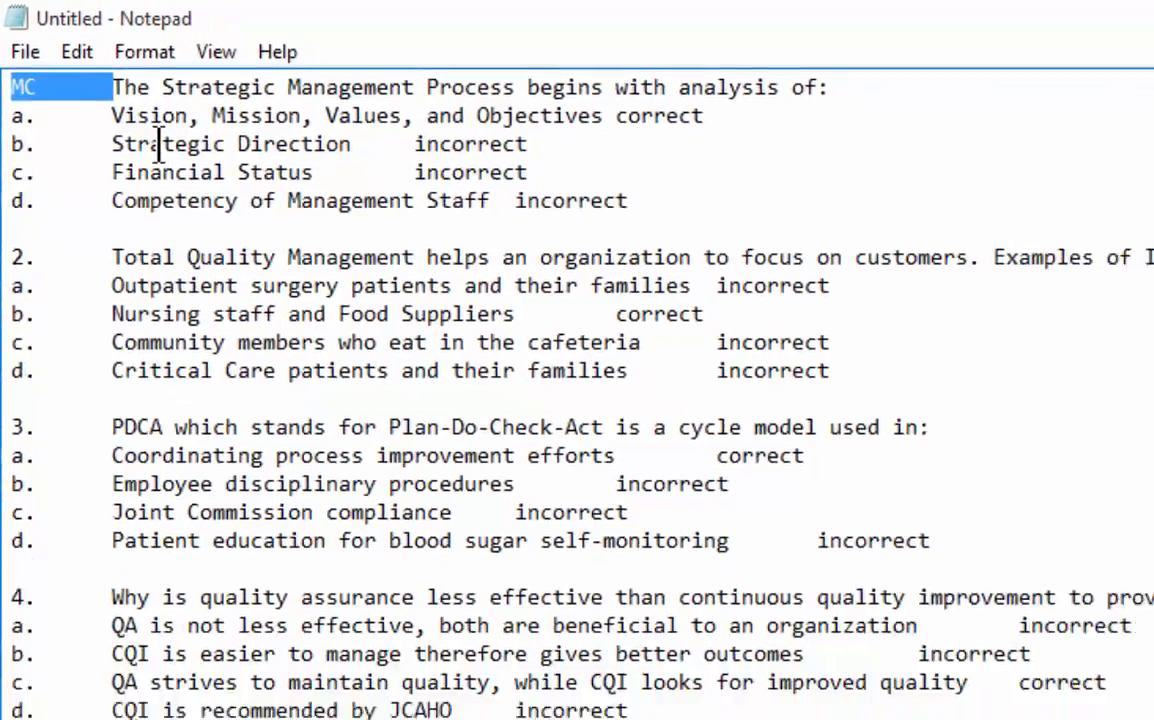
Paste the copied "MC" and tab over the number and spacing in front of questions 2 through 6.
{"action": "left_click_drag", "start_coordinate": [44, 111], "coordinate": [6, 111]}
{"action": "key", "text": "ctrl+v"}
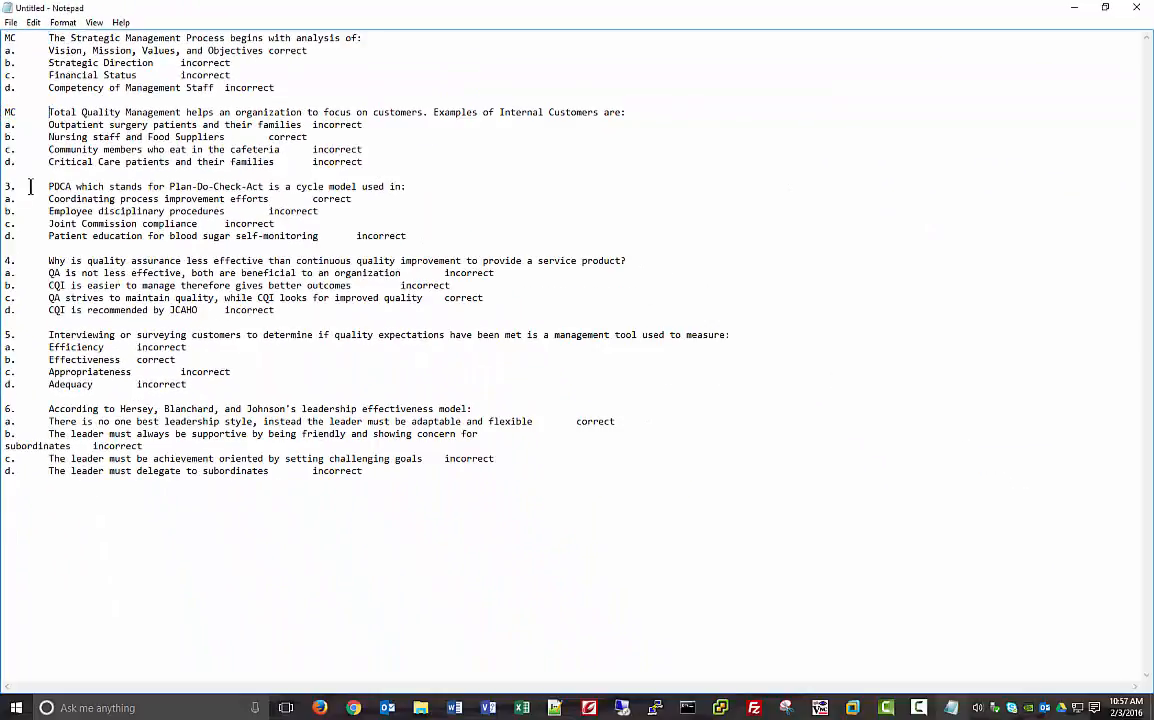
{"action": "left_click_drag", "start_coordinate": [48, 186], "coordinate": [4, 186]}
{"action": "key", "text": "ctrl+v"}
{"action": "left_click_drag", "start_coordinate": [44, 260], "coordinate": [4, 260]}
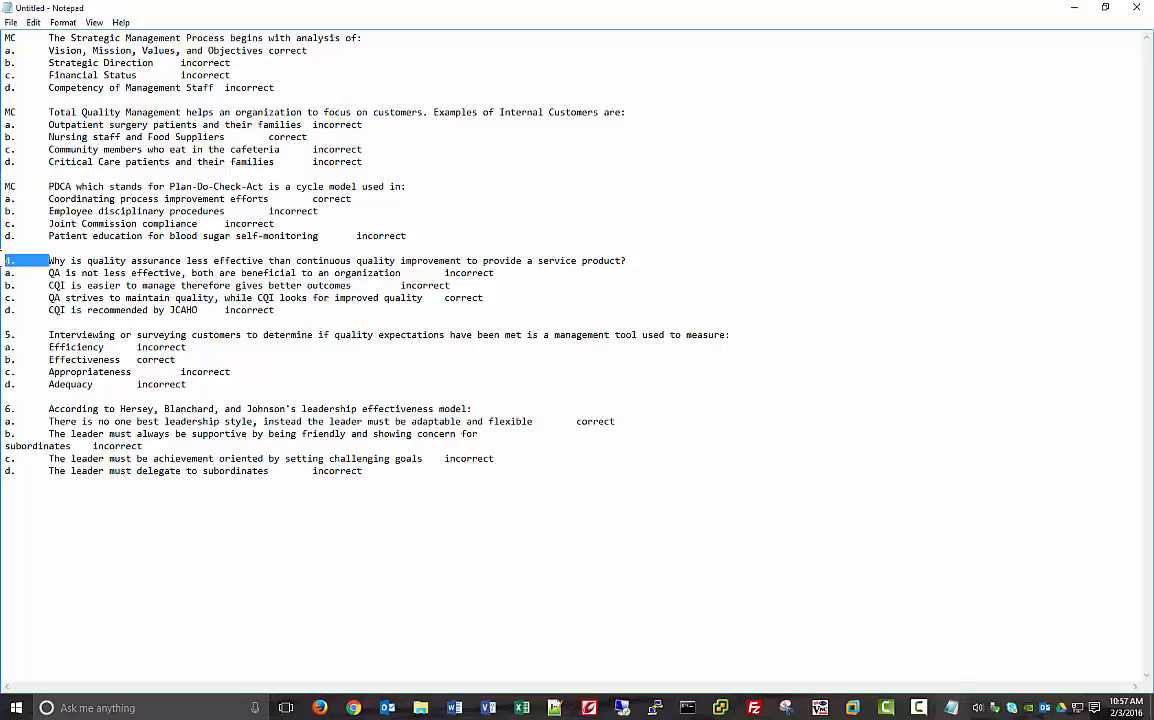
{"action": "key", "text": "ctrl+v"}
{"action": "left_click_drag", "start_coordinate": [48, 334], "coordinate": [4, 334]}
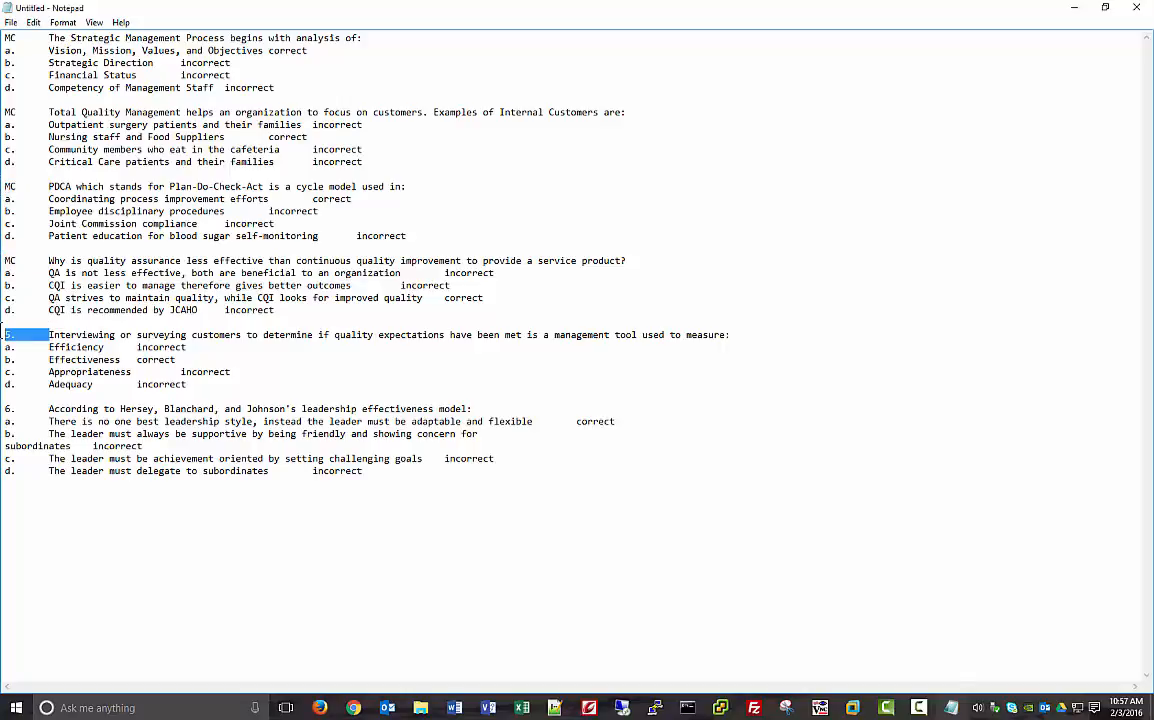
{"action": "key", "text": "ctrl+v"}
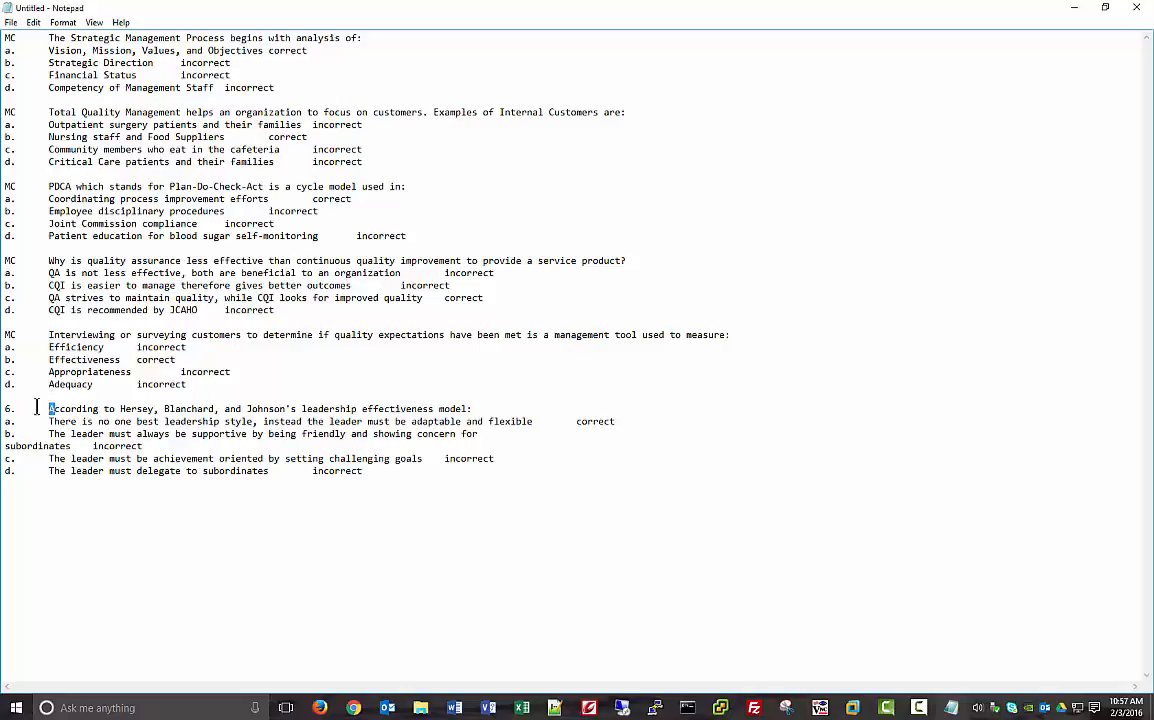
{"action": "left_click_drag", "start_coordinate": [4, 408], "coordinate": [48, 408]}
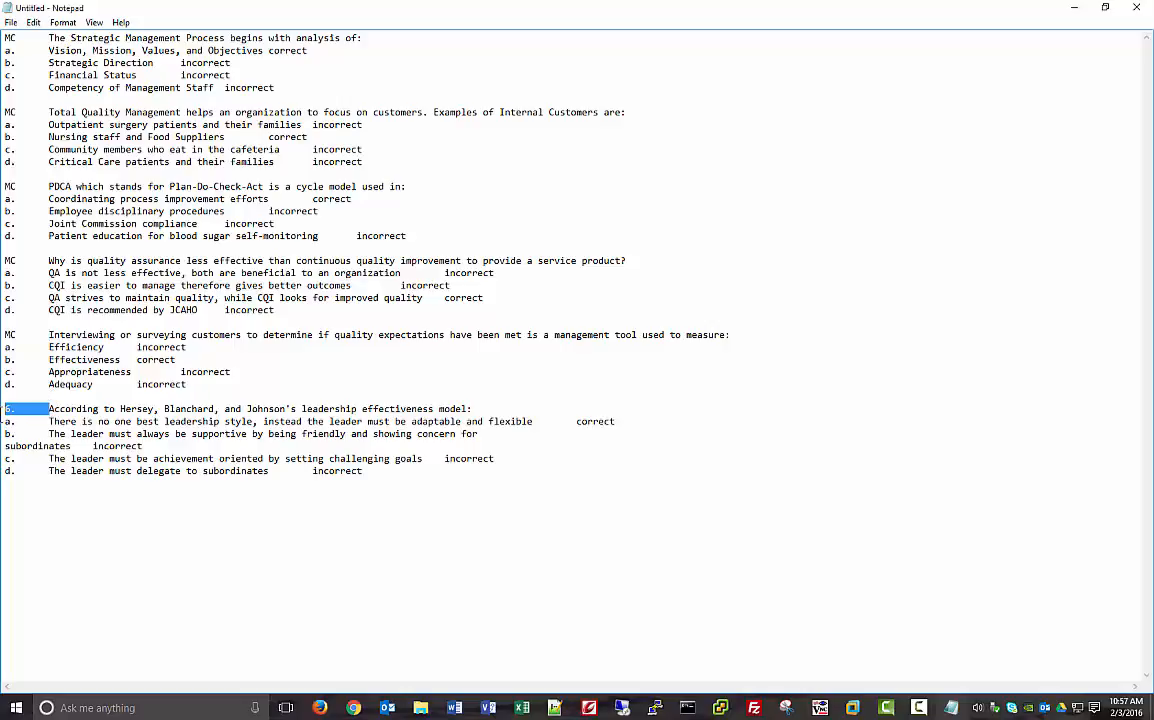
{"action": "key", "text": "ctrl+v"}
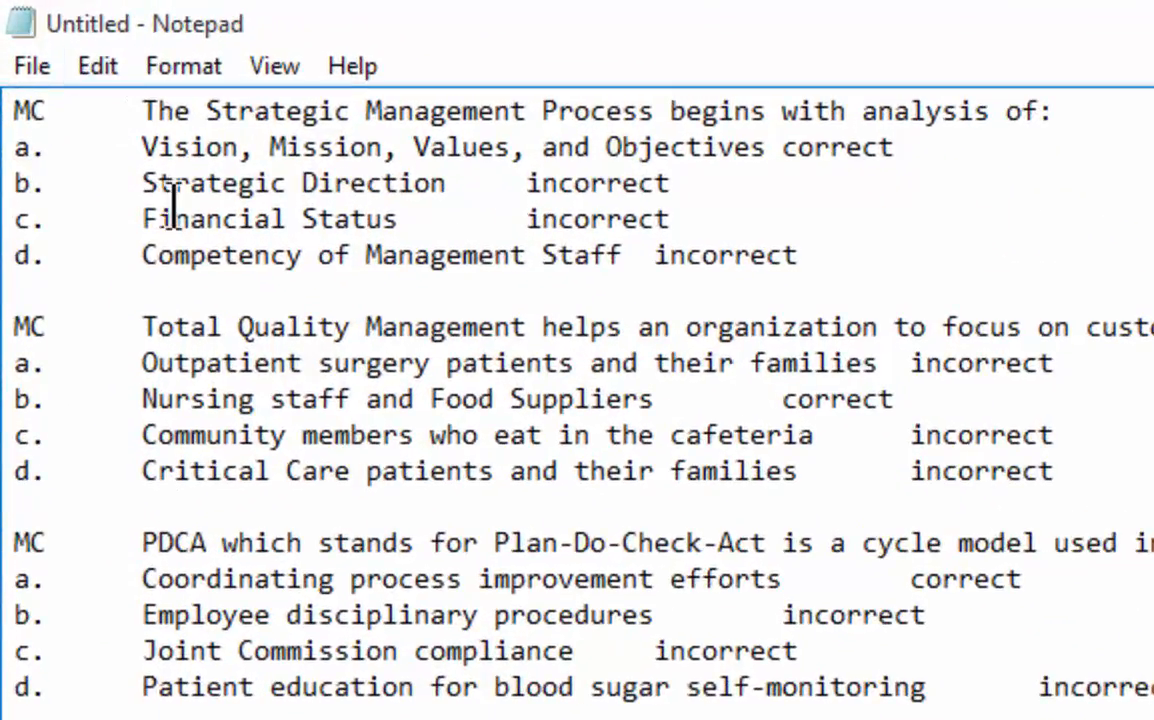
Remove the "a." label from question 1's first answer and join that answer to the question line with a tab.
{"action": "left_click_drag", "start_coordinate": [145, 148], "coordinate": [3, 155]}
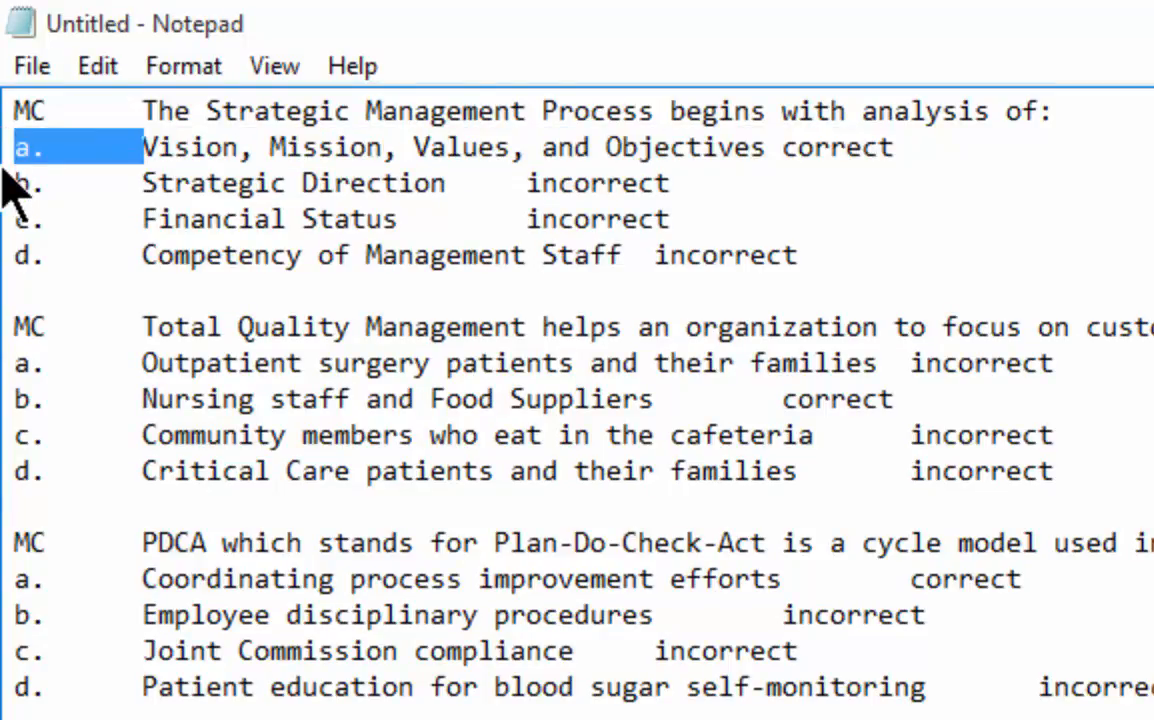
{"action": "key", "text": "BackSpace"}
{"action": "key", "text": "BackSpace"}
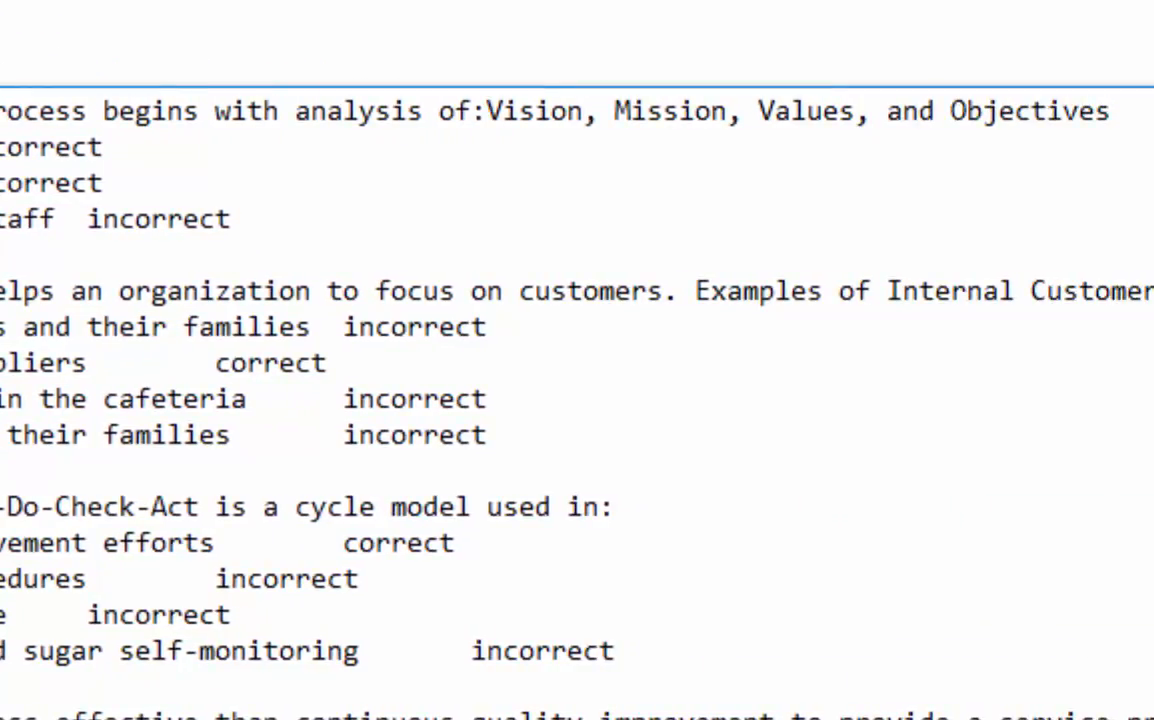
{"action": "key", "text": "Tab"}
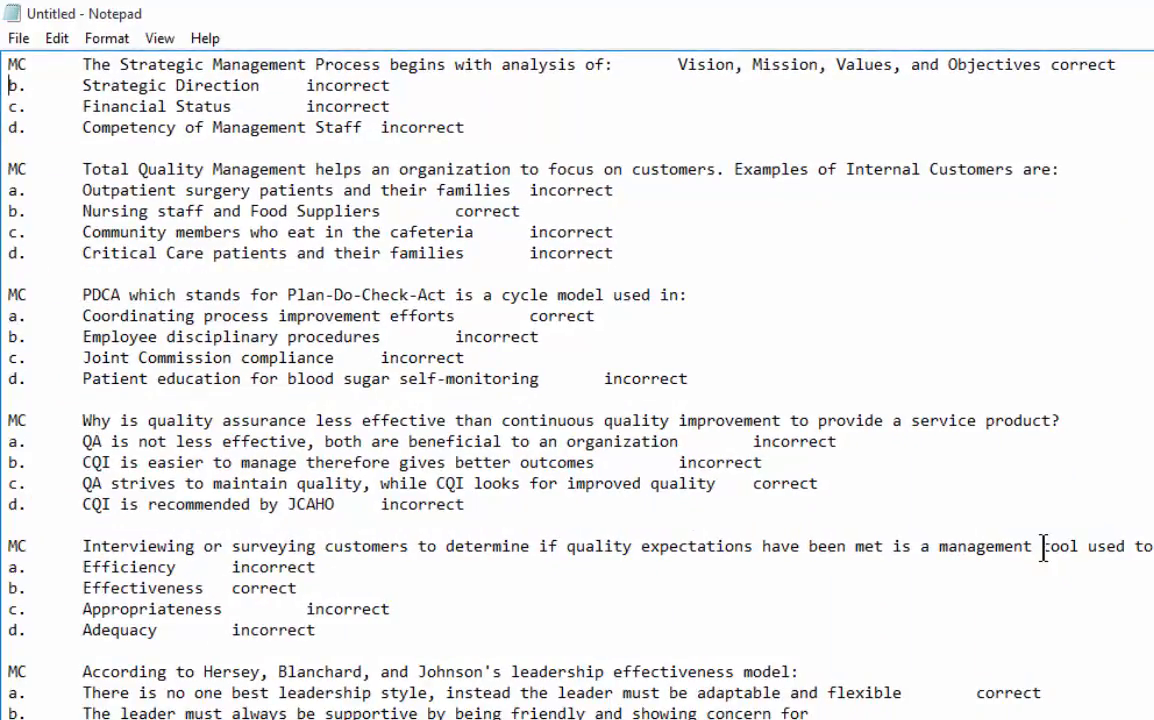
Remove the "b.", "c." and "d." labels from question 1's remaining answers and join them, tab-separated, to the question line.
{"action": "key", "text": "Delete"}
{"action": "key", "text": "Delete"}
{"action": "key", "text": "Delete"}
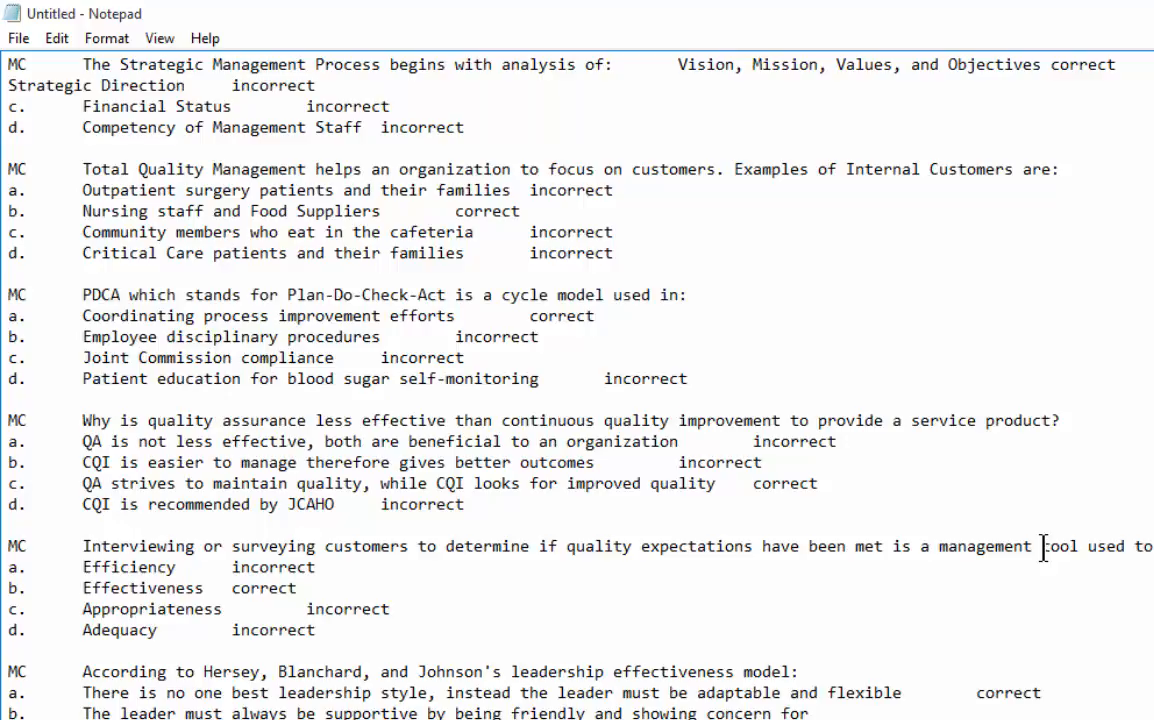
{"action": "key", "text": "BackSpace"}
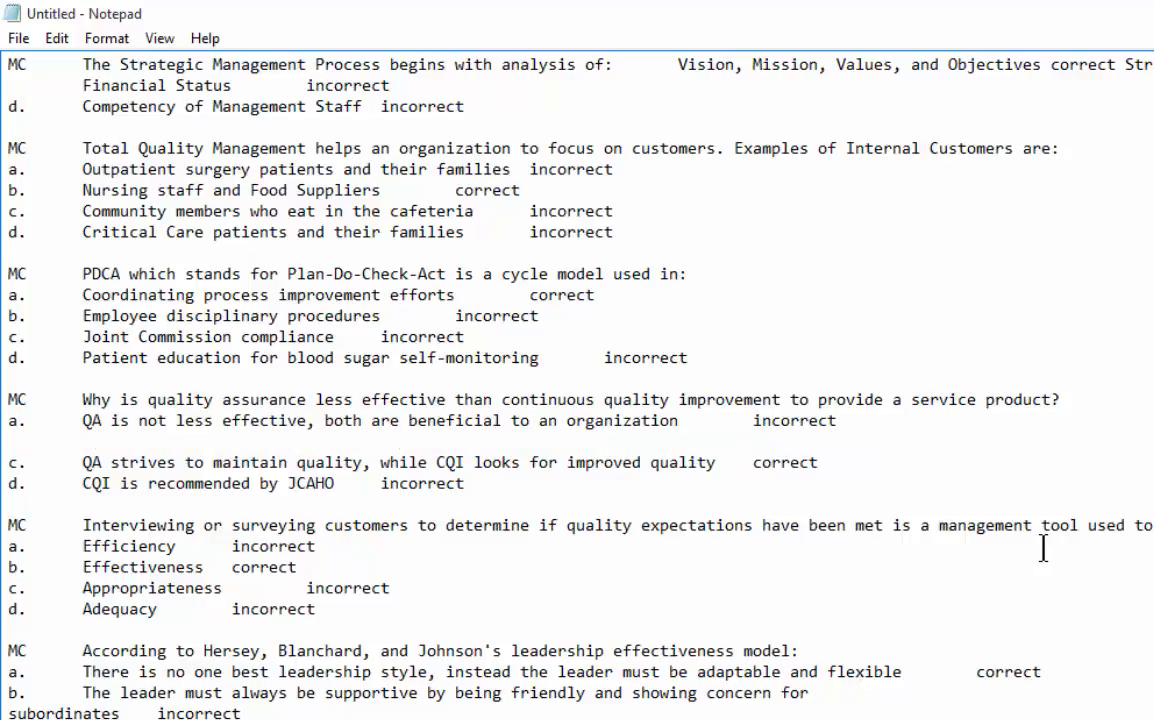
{"action": "key", "text": "Delete"}
{"action": "key", "text": "Delete"}
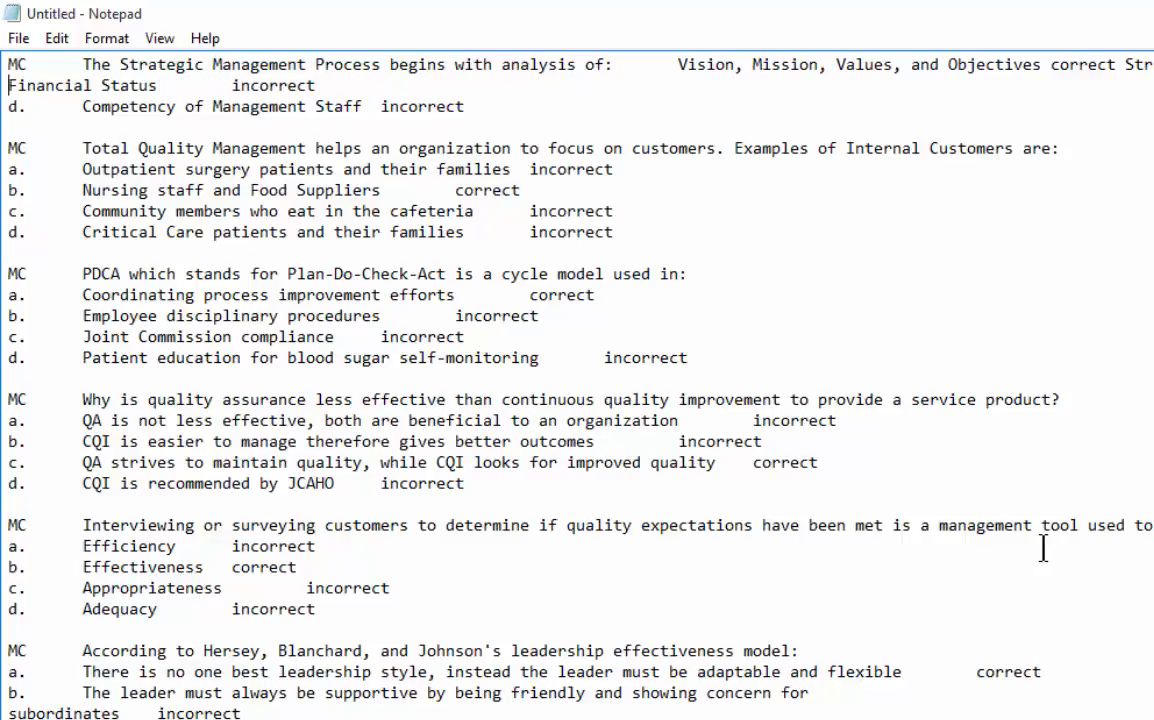
{"action": "key", "text": "BackSpace"}
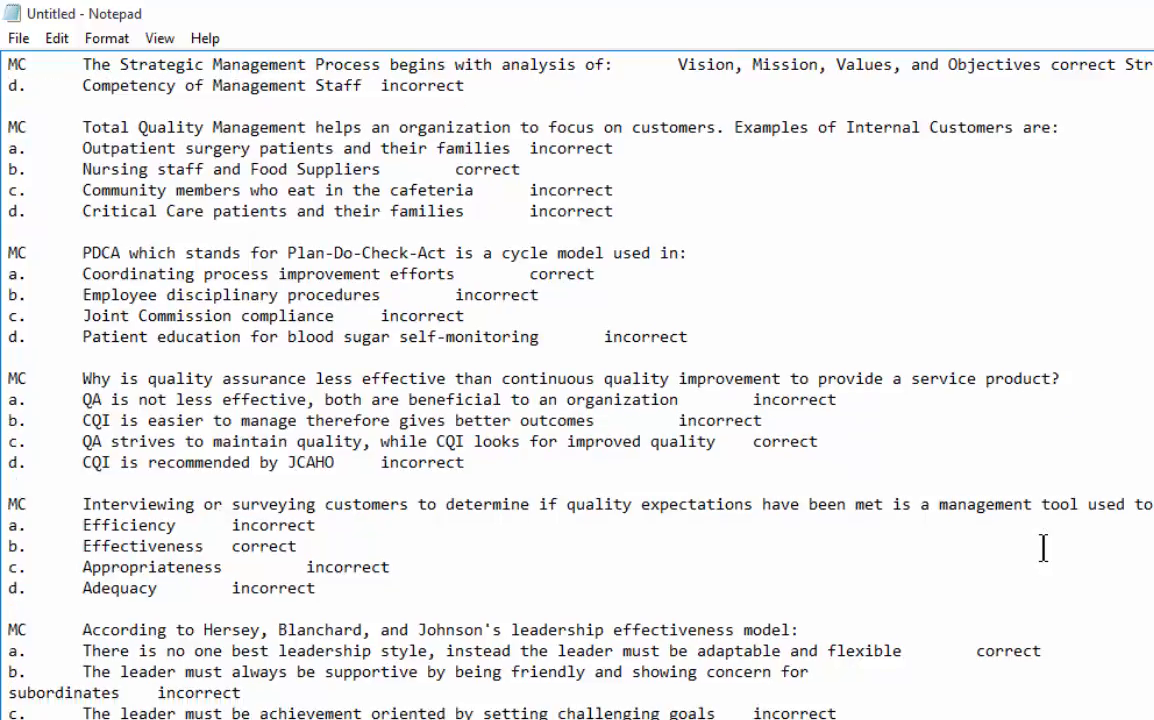
{"action": "key", "text": "Delete"}
{"action": "key", "text": "Delete"}
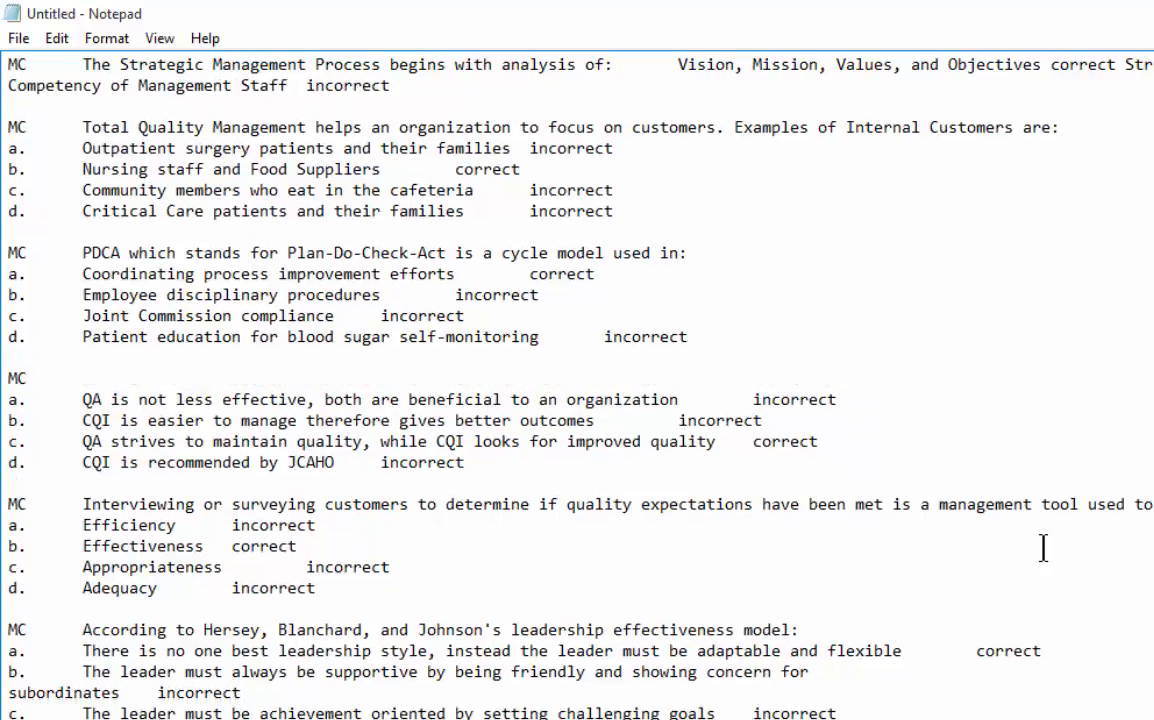
{"action": "key", "text": "BackSpace"}
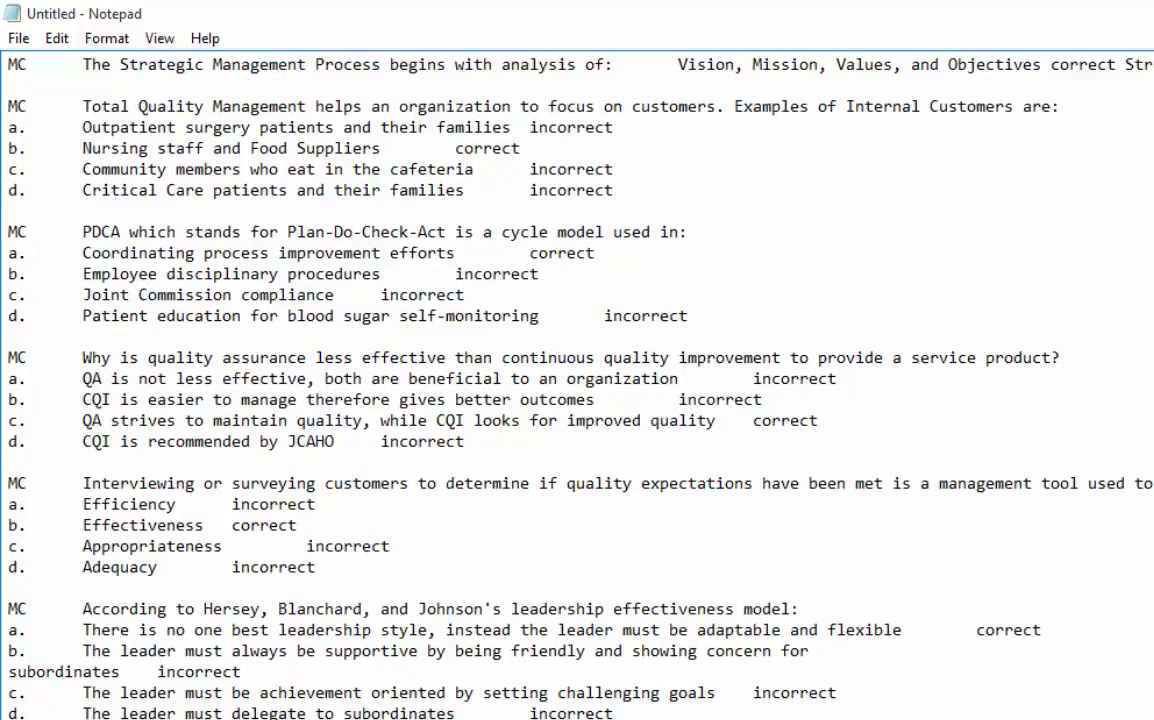
Remove the blank lines between questions and put each remaining question and its unlettered, tab-separated answers on one line.
{"action": "left_click_drag", "start_coordinate": [924, 688], "coordinate": [872, 667]}
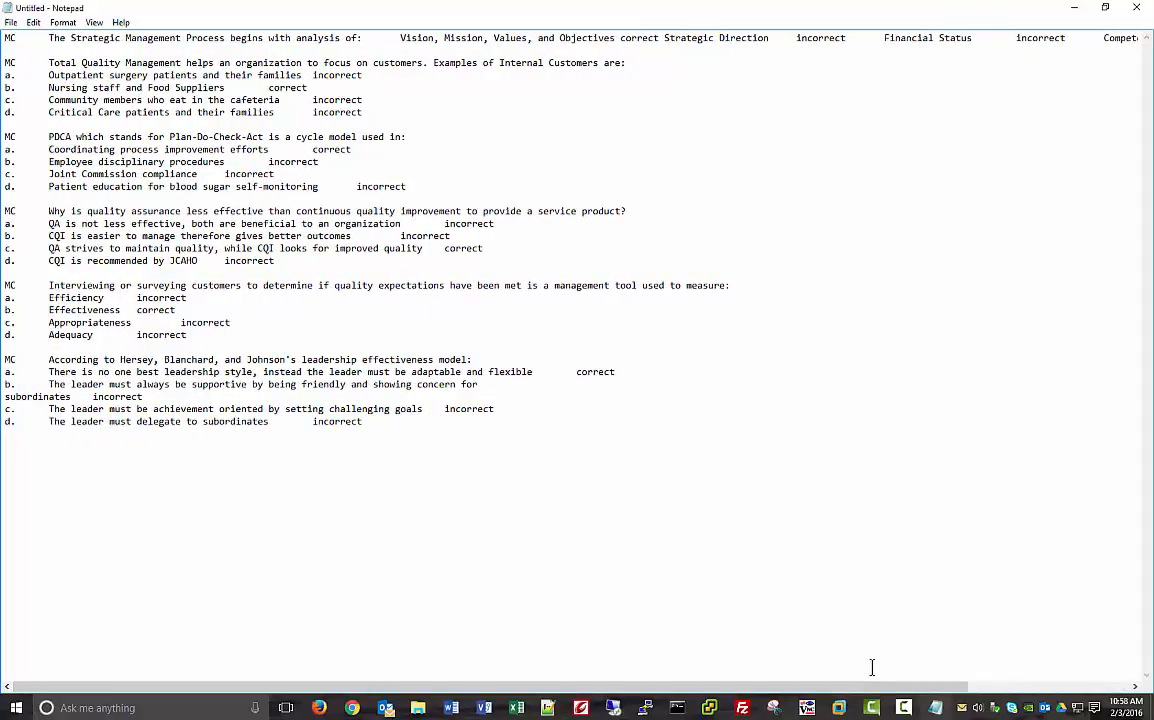
{"action": "key", "text": "Delete"}
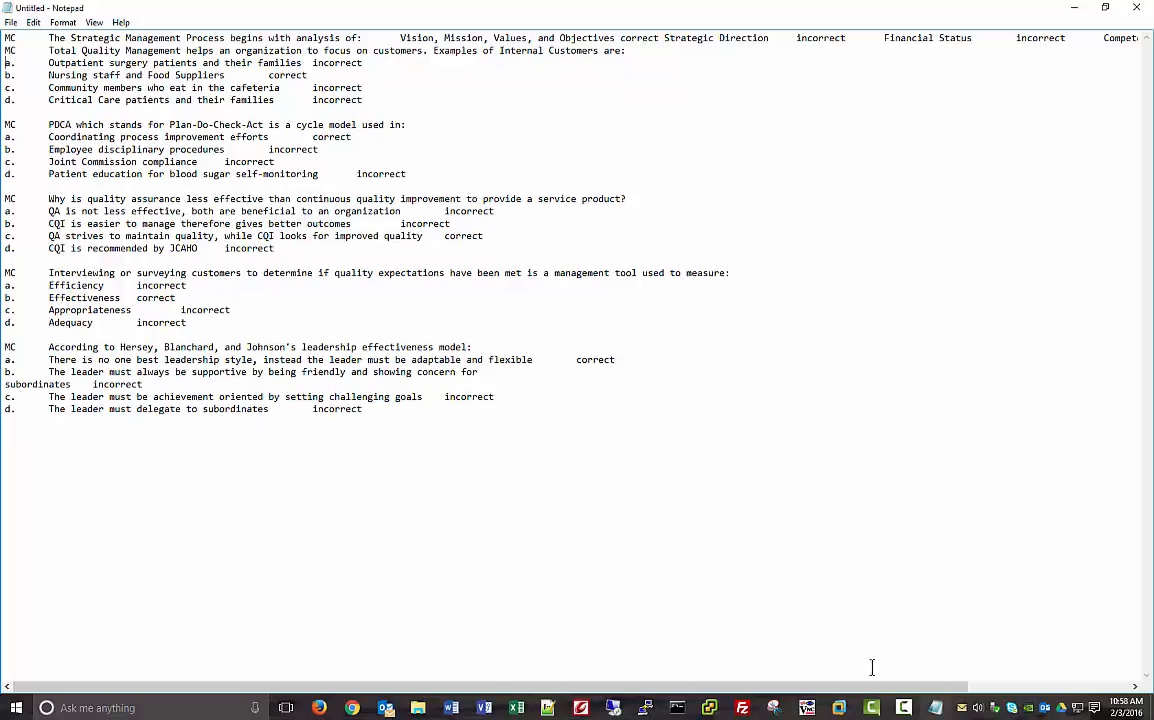
{"action": "key", "text": "Delete"}
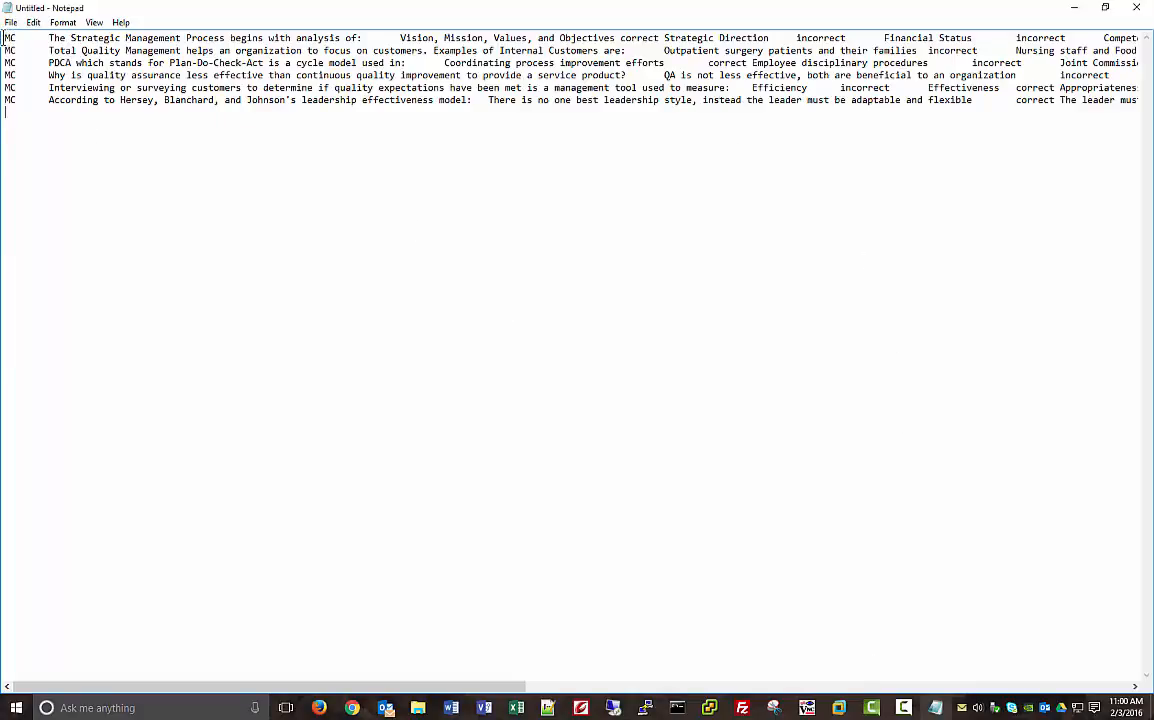
Save the document to the Desktop as a text file named testimport1.
{"action": "left_click_drag", "start_coordinate": [8, 40], "coordinate": [30, 119]}
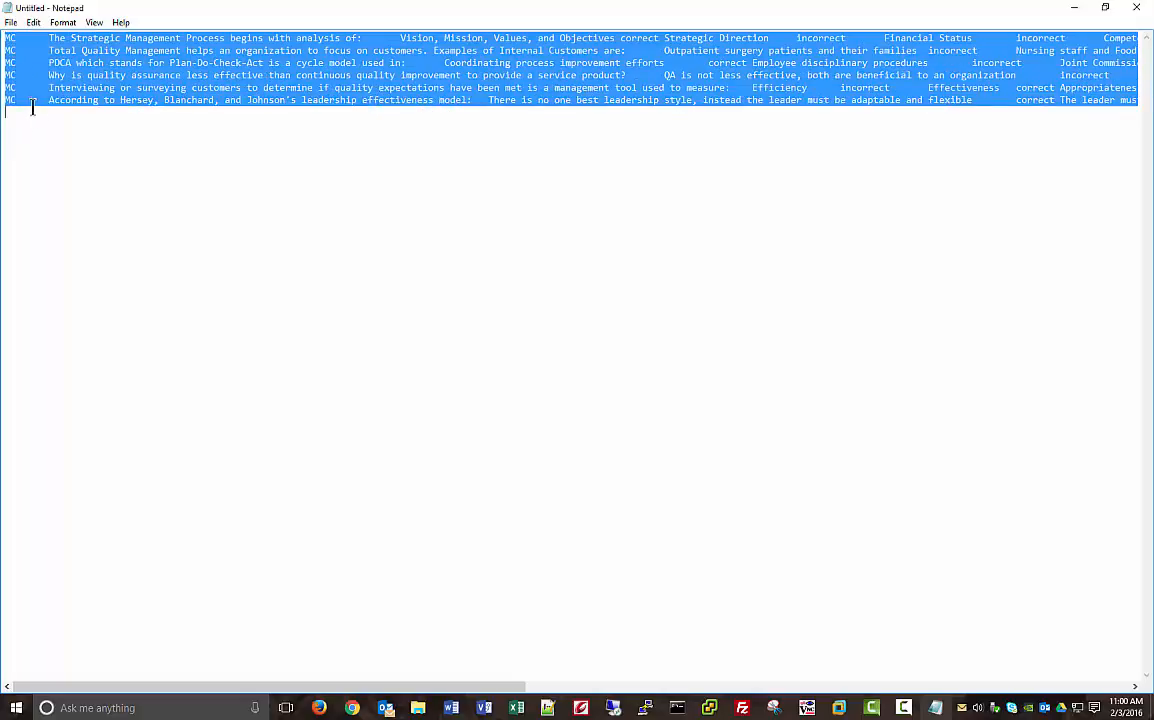
{"action": "left_click", "coordinate": [11, 23]}
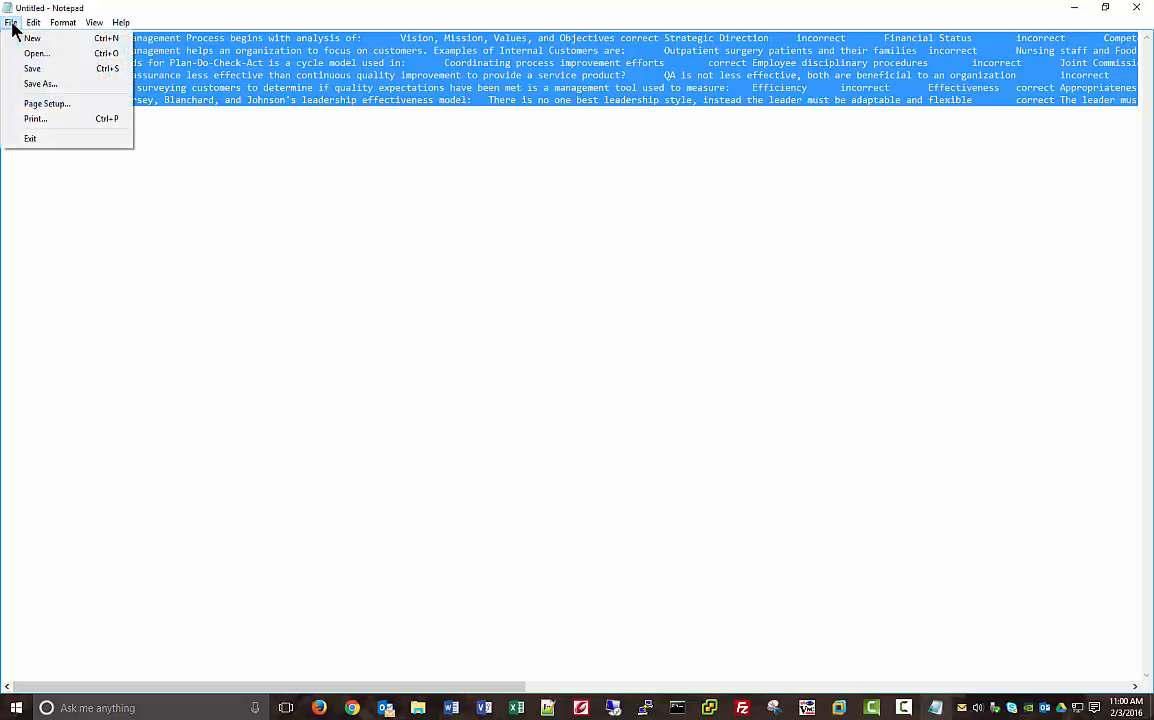
{"action": "left_click", "coordinate": [43, 87]}
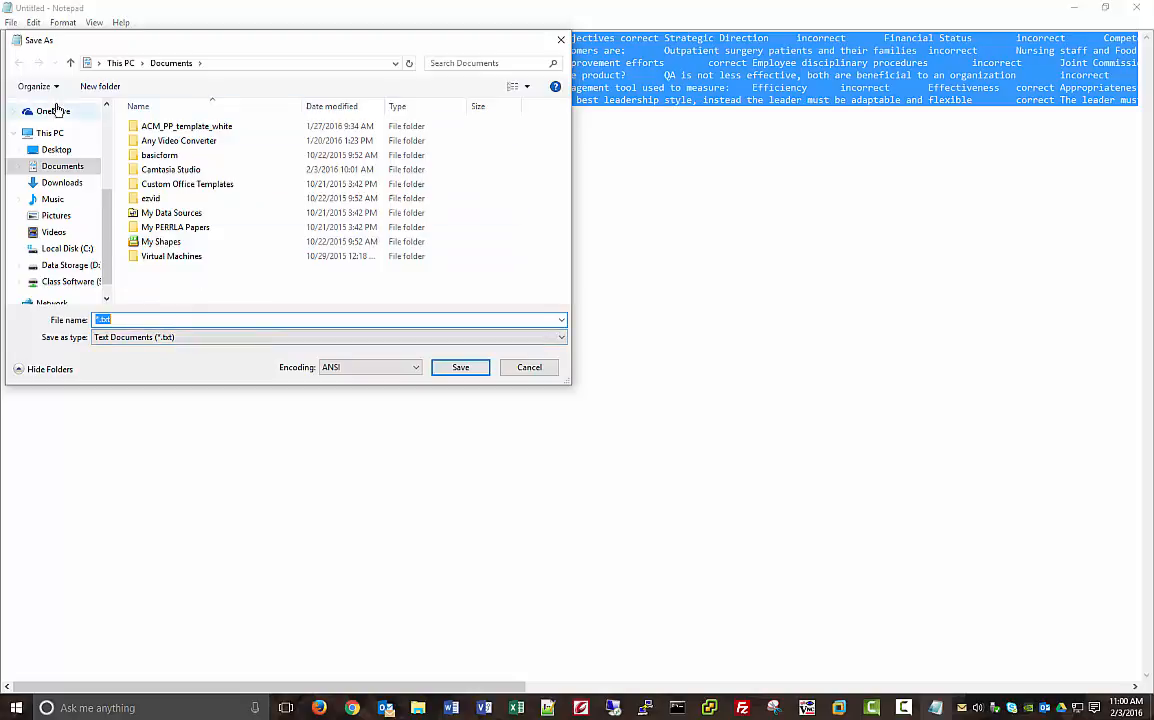
{"action": "left_click", "coordinate": [56, 151]}
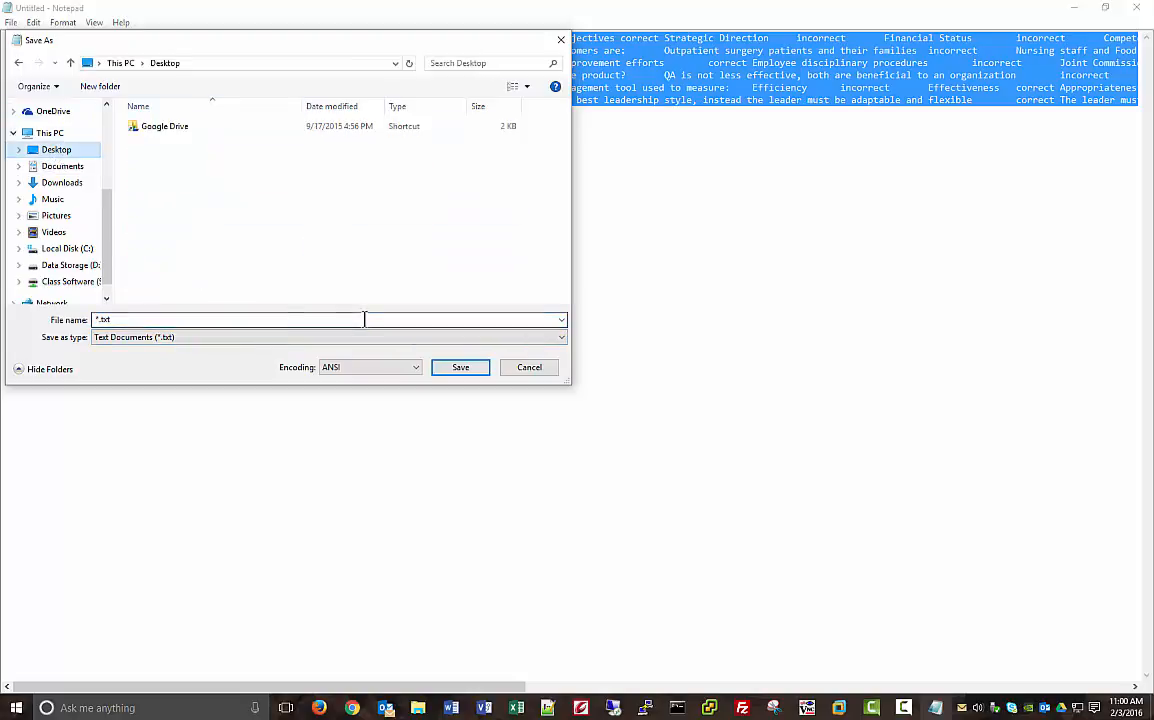
{"action": "double_click", "coordinate": [101, 320]}
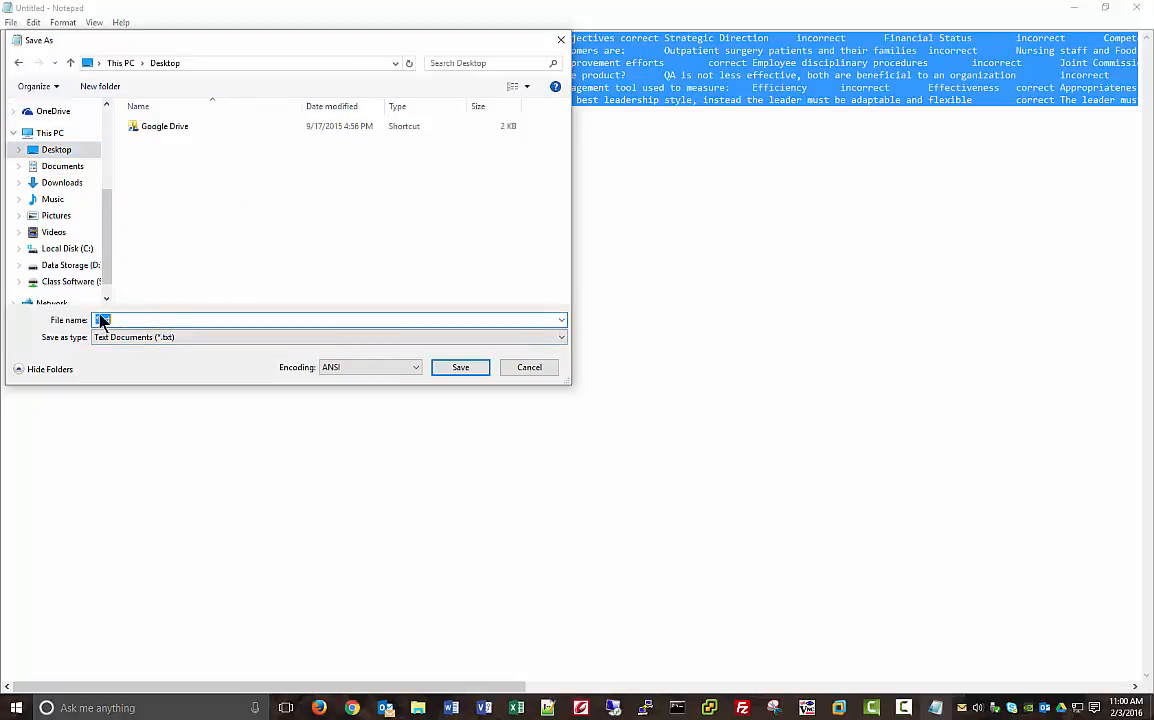
{"action": "type", "text": "testimport l"}
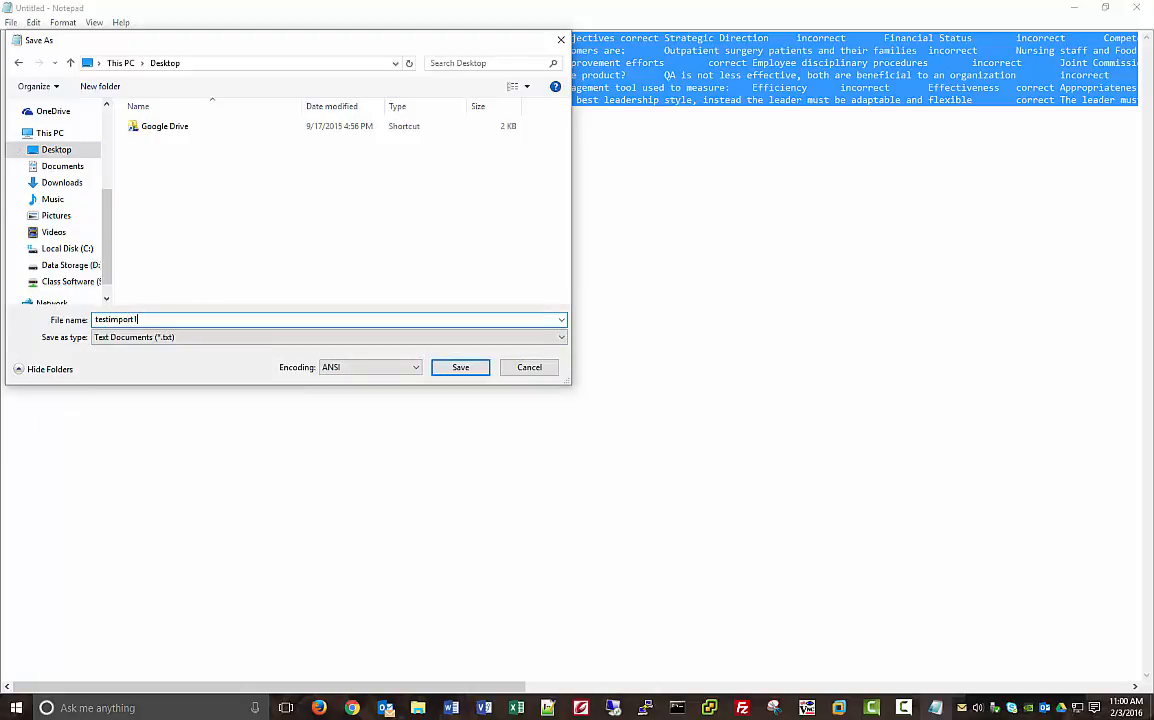
{"action": "key", "text": "Return"}
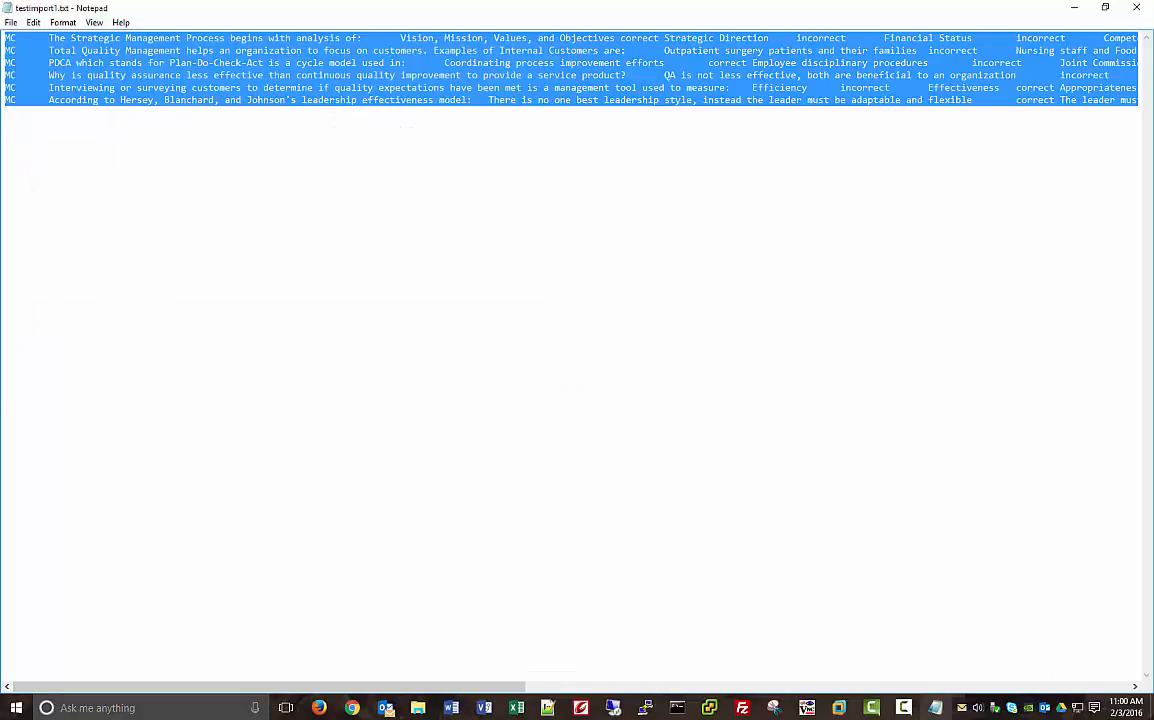
Close the text document and select the testimport1.txt file on the desktop.
{"action": "key", "text": "alt+F4"}
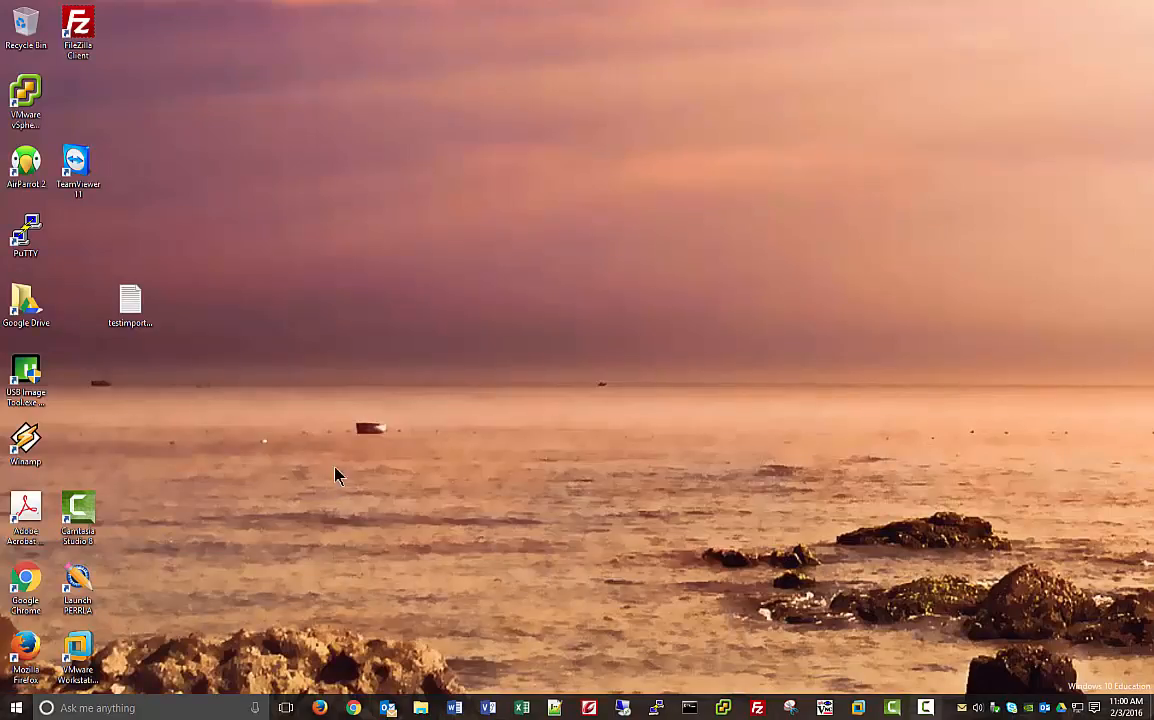
{"action": "left_click", "coordinate": [129, 304]}
{"action": "mouse_move", "coordinate": [146, 330]}
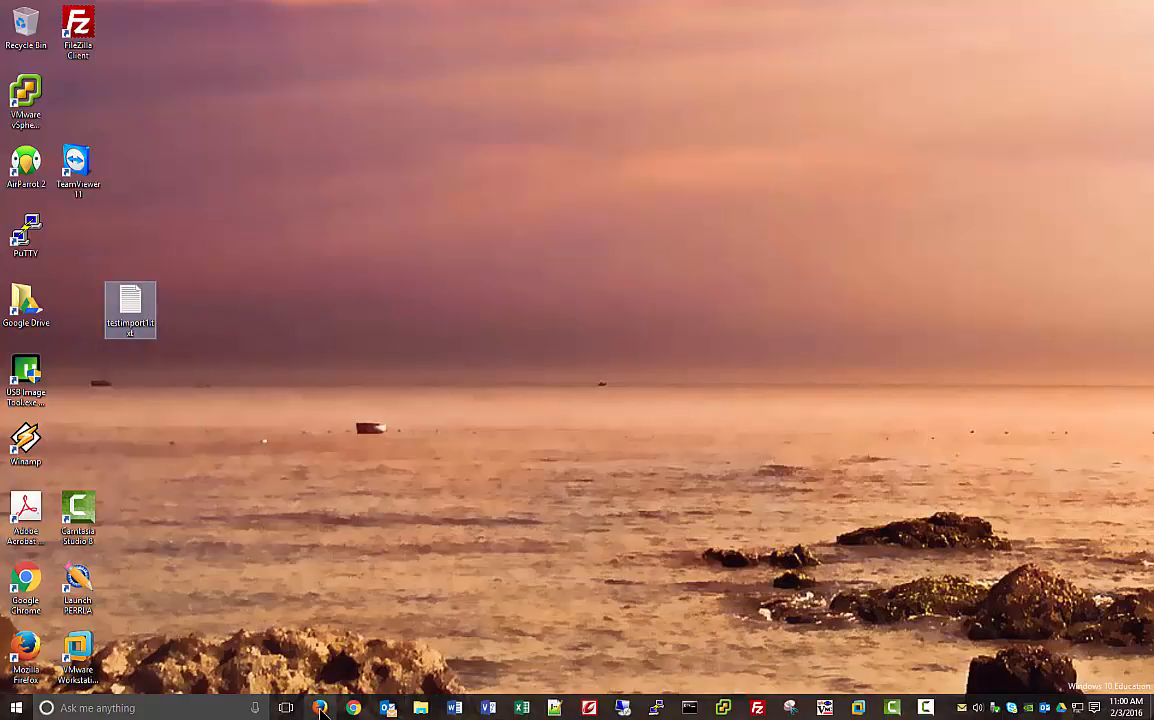
Switch to the Blackboard course in Firefox and open Tests, Surveys, and Pools from its course tools.
{"action": "mouse_move", "coordinate": [320, 708]}
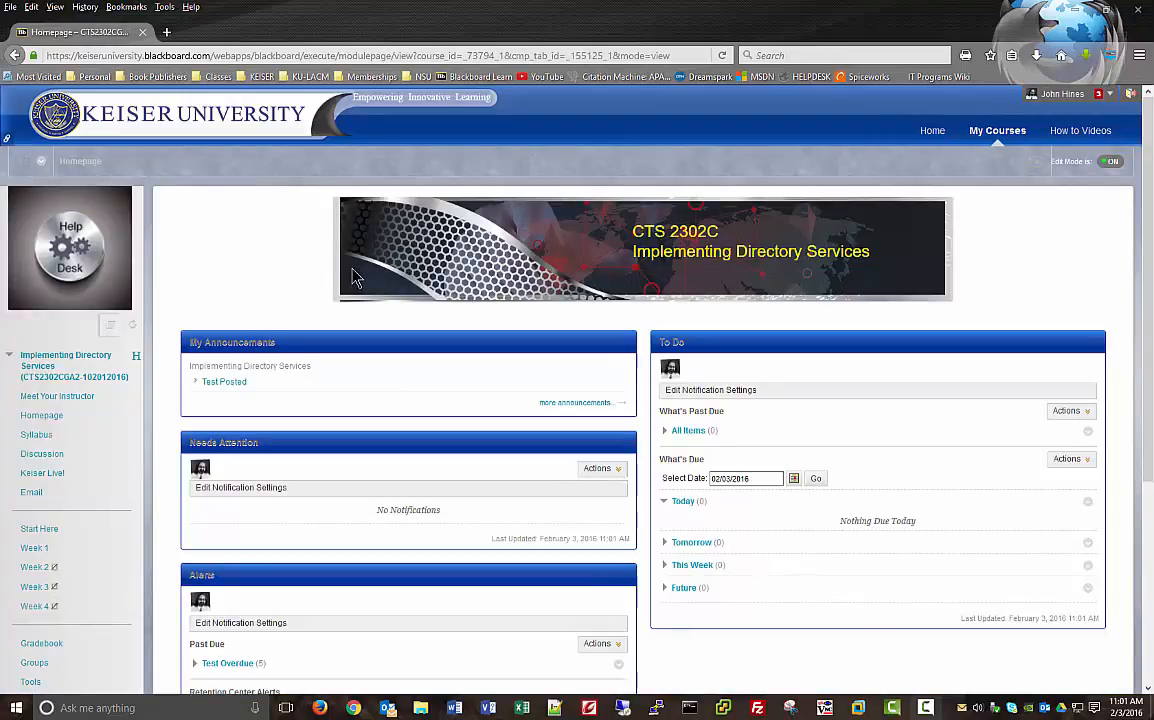
{"action": "scroll", "coordinate": [207, 293], "scroll_direction": "down", "scroll_amount": 3}
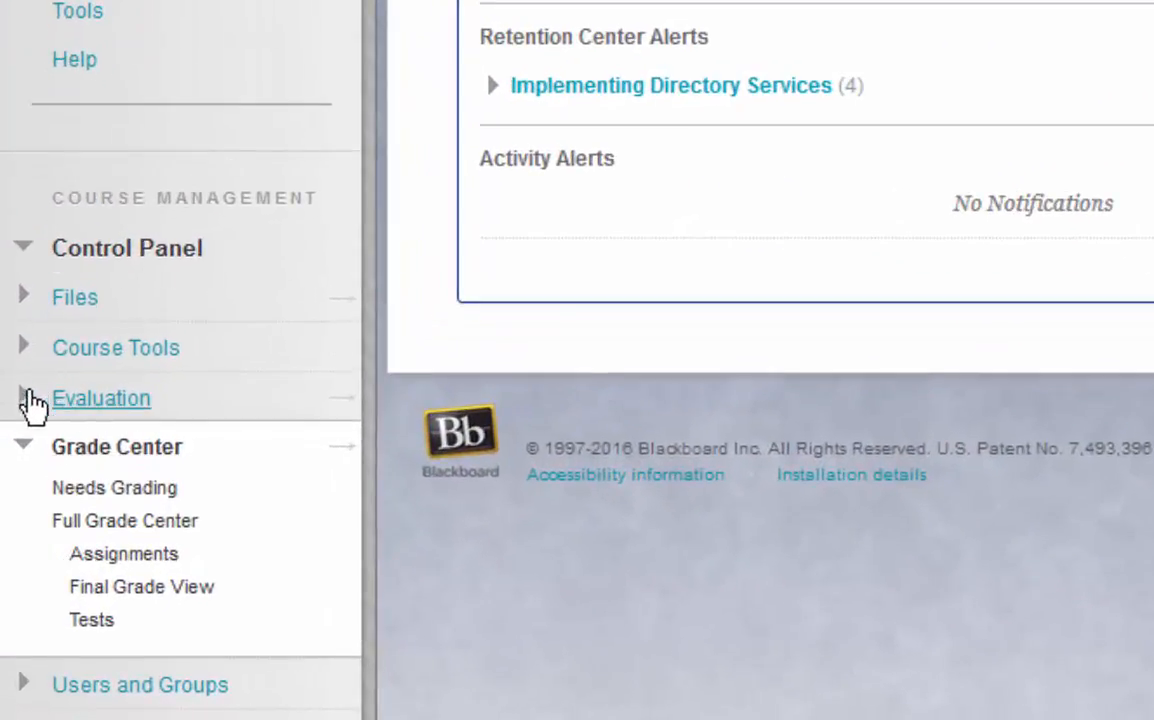
{"action": "left_click", "coordinate": [22, 449]}
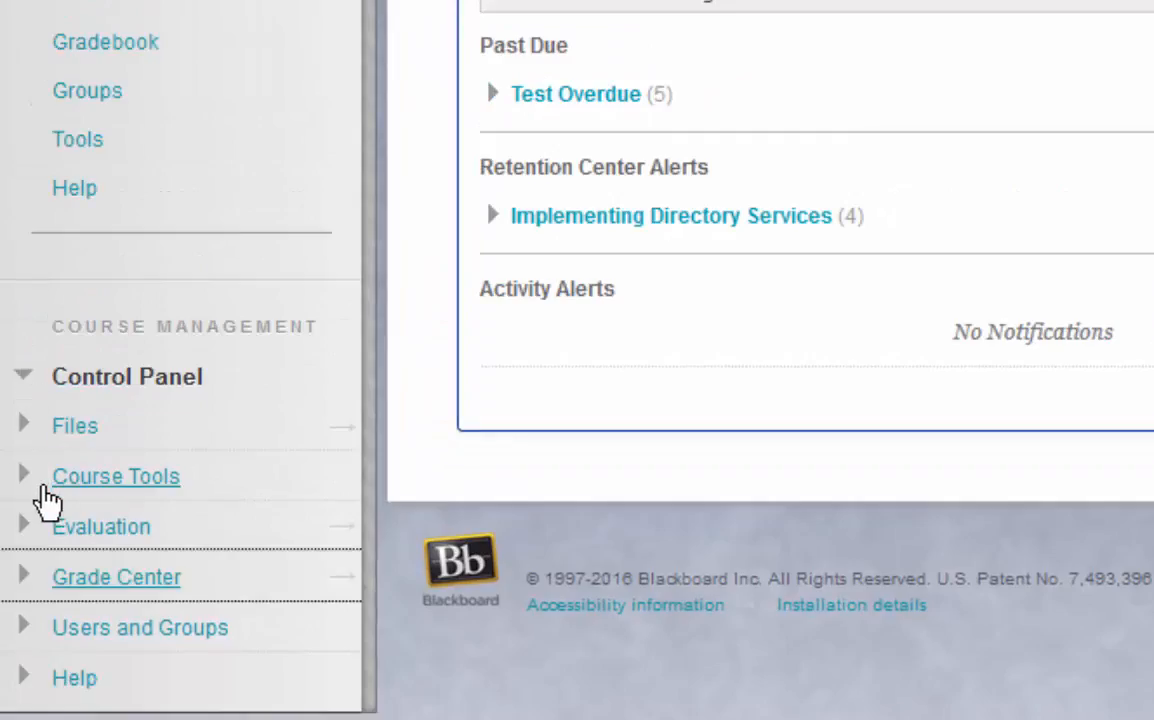
{"action": "left_click", "coordinate": [24, 477]}
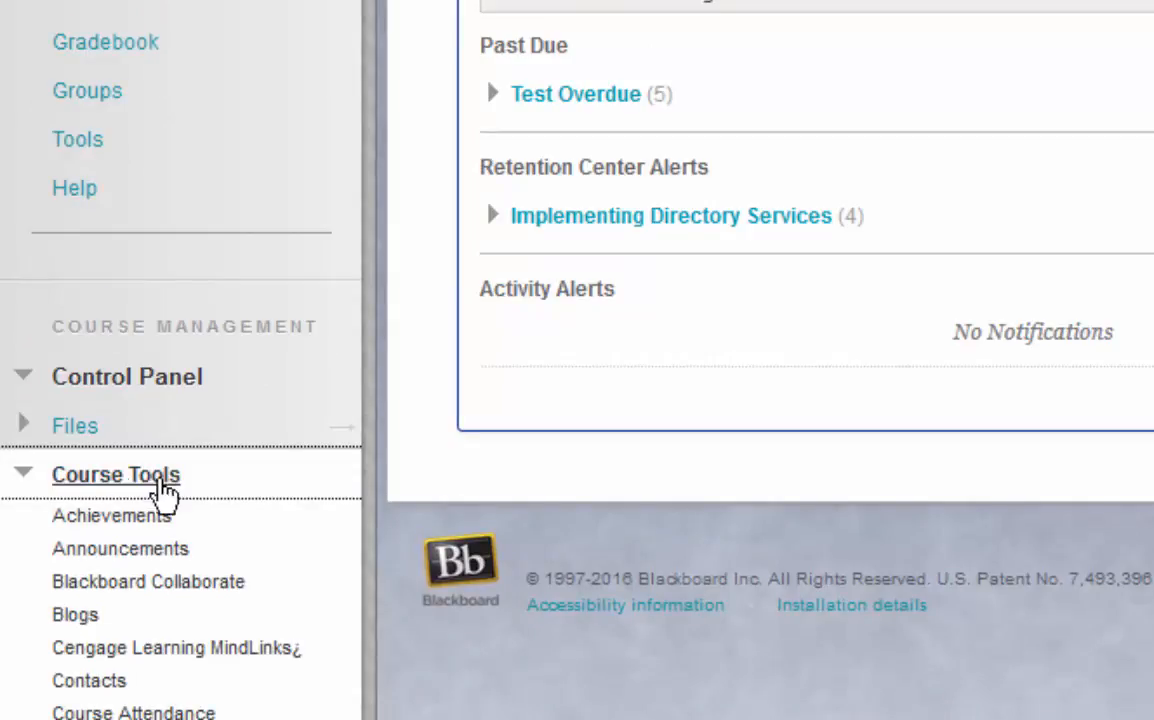
{"action": "scroll", "coordinate": [358, 260], "scroll_direction": "down", "scroll_amount": 6}
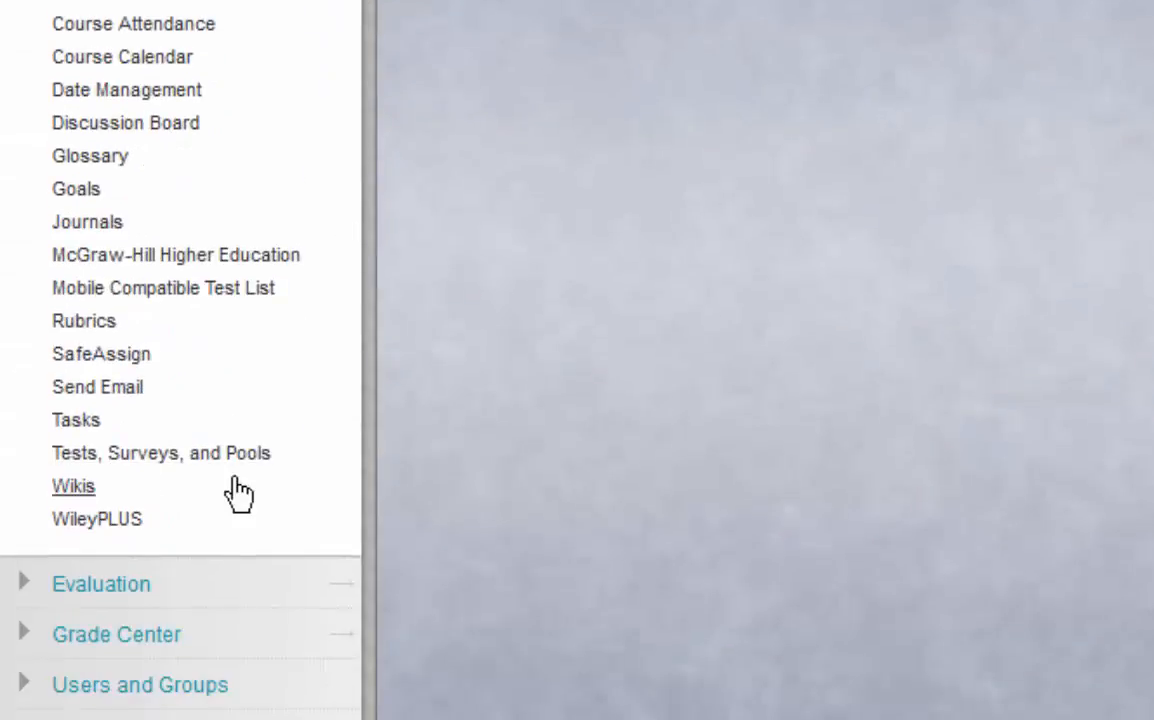
{"action": "left_click", "coordinate": [172, 462]}
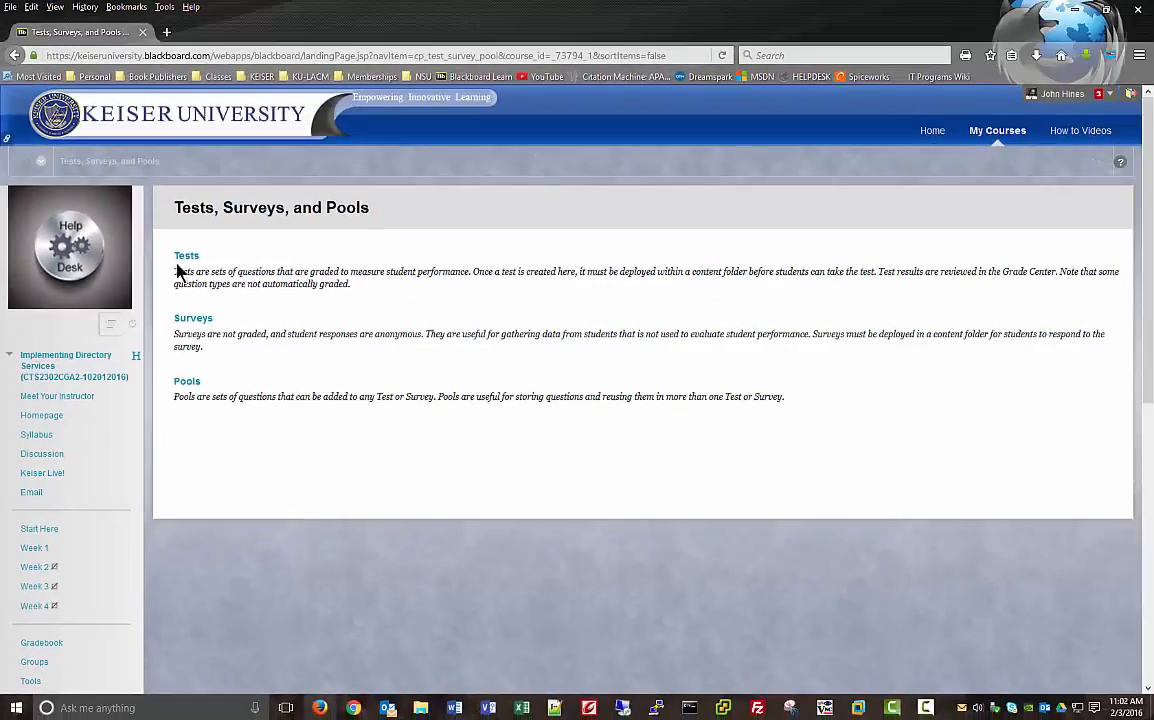
Build a new test named sample with its description and instructions left empty, and submit it.
{"action": "left_click", "coordinate": [185, 258]}
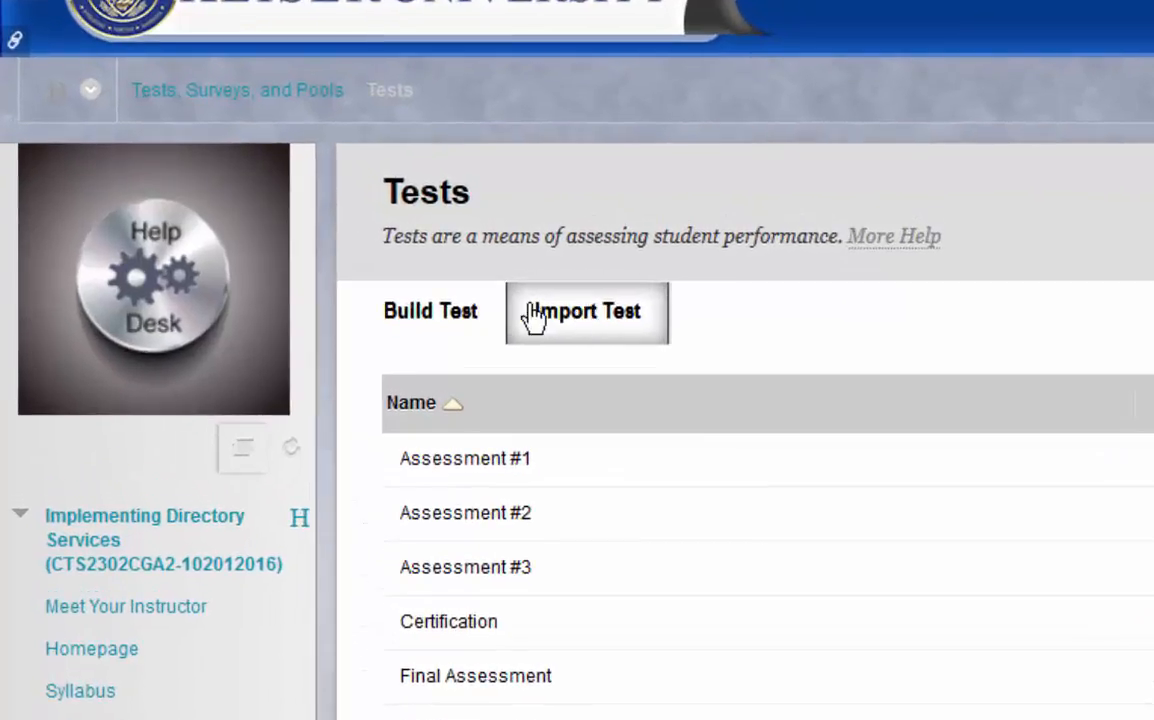
{"action": "left_click", "coordinate": [466, 318]}
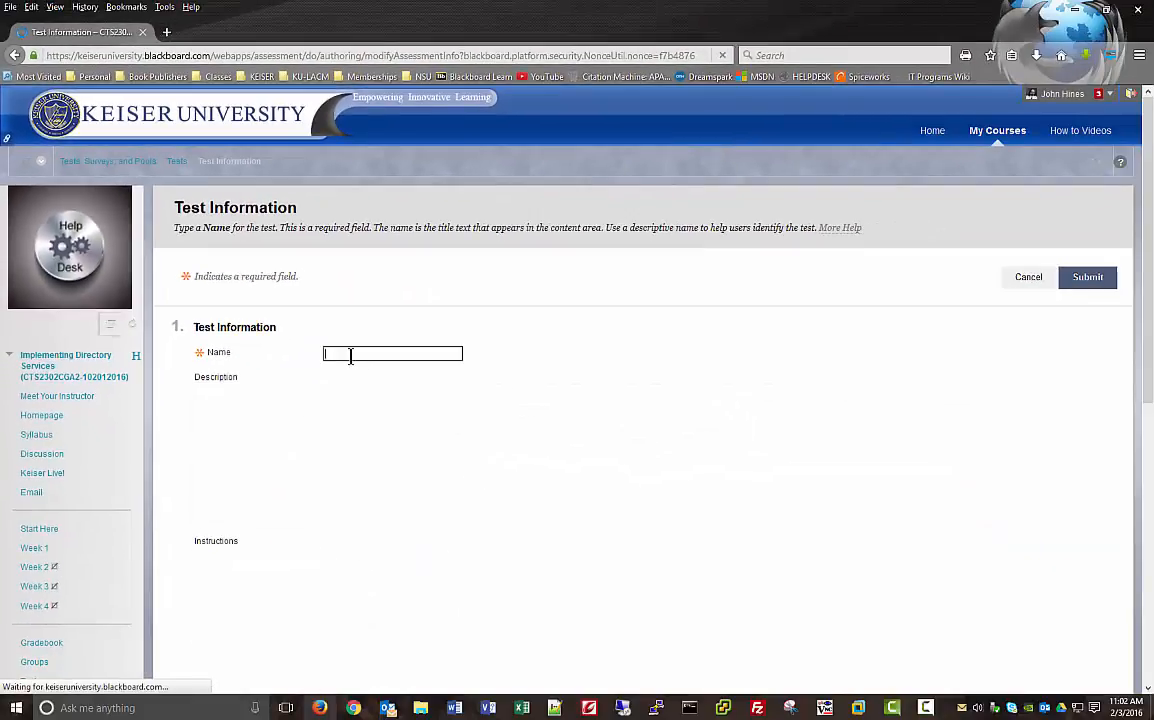
{"action": "left_click", "coordinate": [447, 391]}
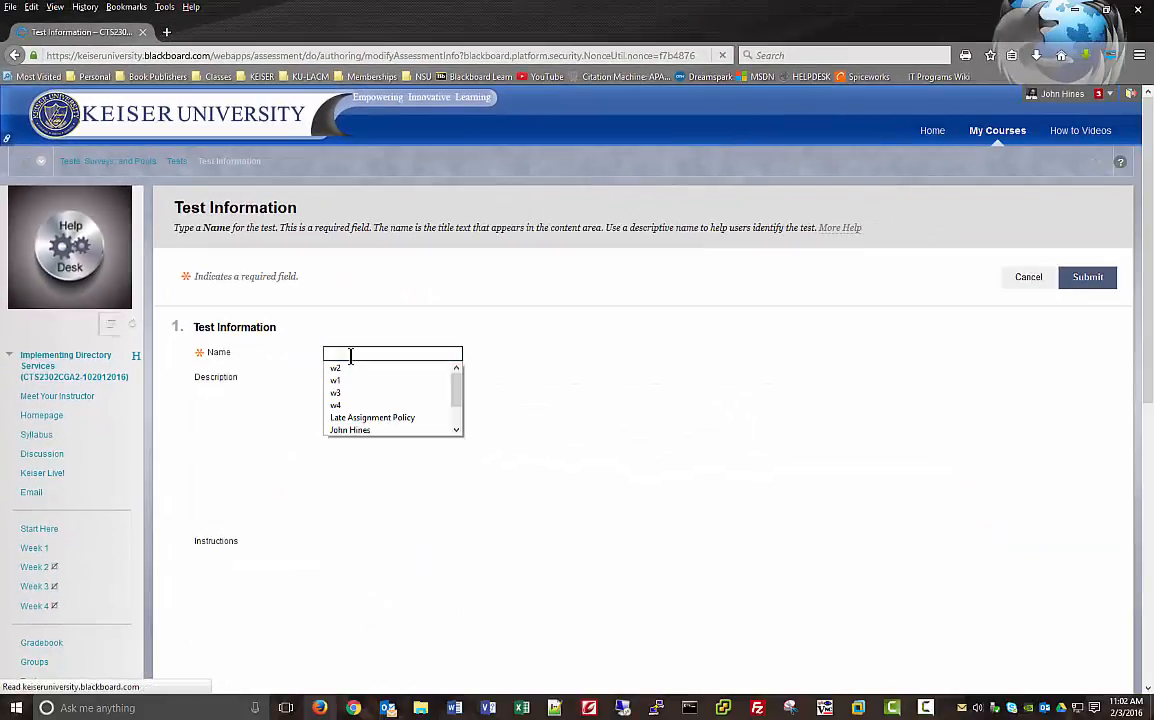
{"action": "type", "text": "sample"}
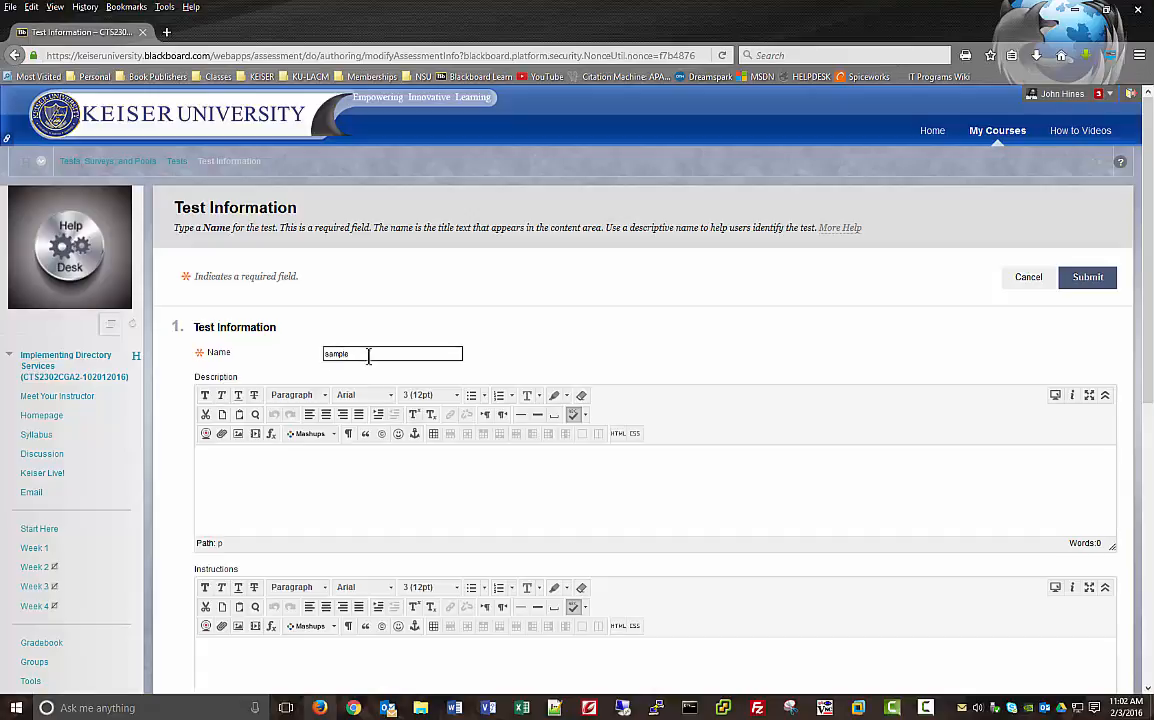
{"action": "scroll", "coordinate": [440, 455], "scroll_direction": "down", "scroll_amount": 3}
{"action": "left_click", "coordinate": [305, 327]}
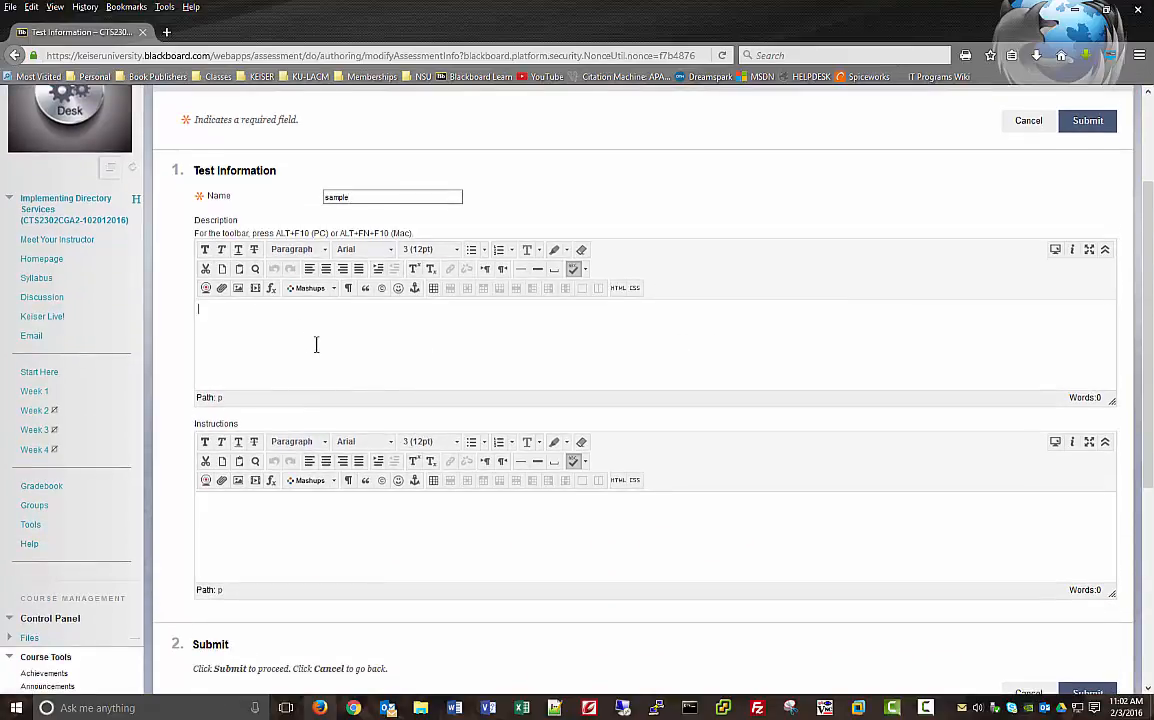
{"action": "left_click", "coordinate": [292, 531]}
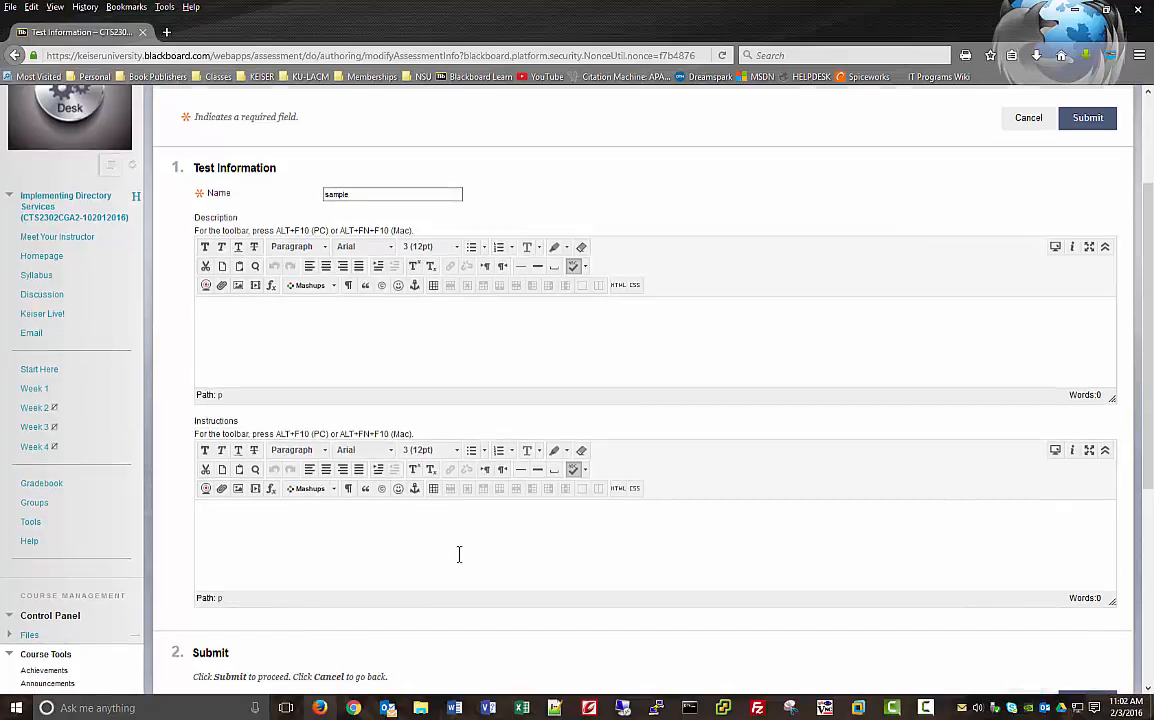
{"action": "scroll", "coordinate": [459, 556], "scroll_direction": "down", "scroll_amount": 3}
{"action": "left_click", "coordinate": [1112, 548]}
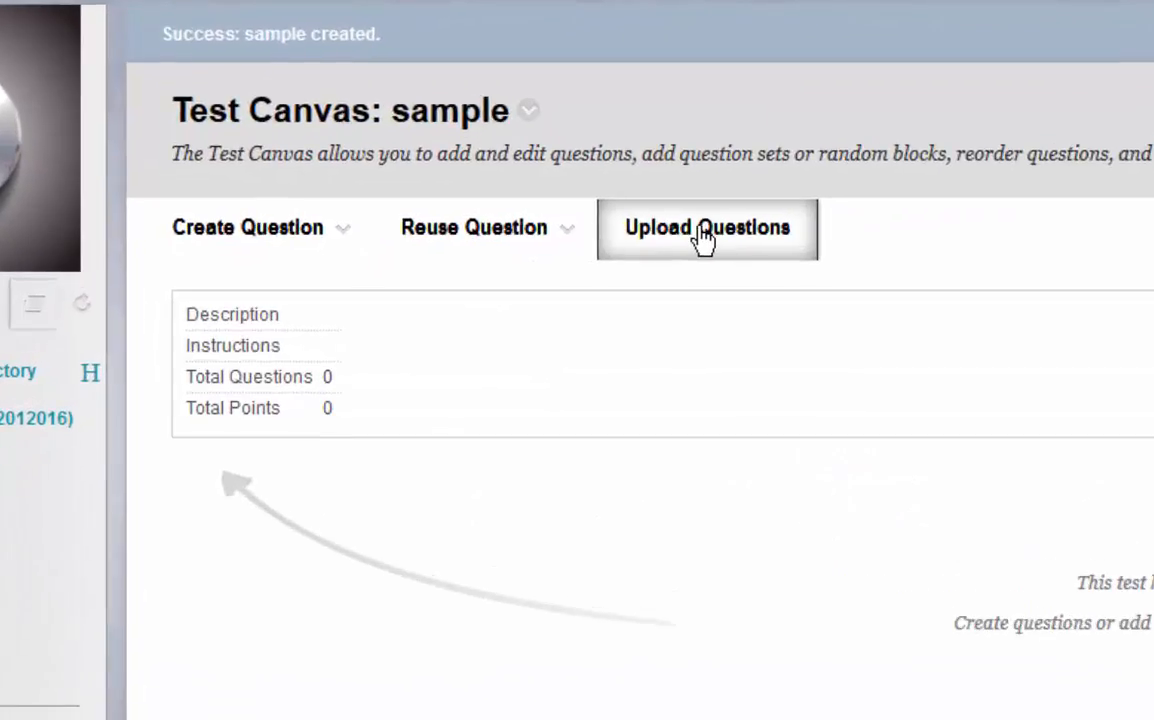
Upload the questions from testimport1.txt on the Desktop into the sample test at 1 point per question.
{"action": "left_click", "coordinate": [706, 238]}
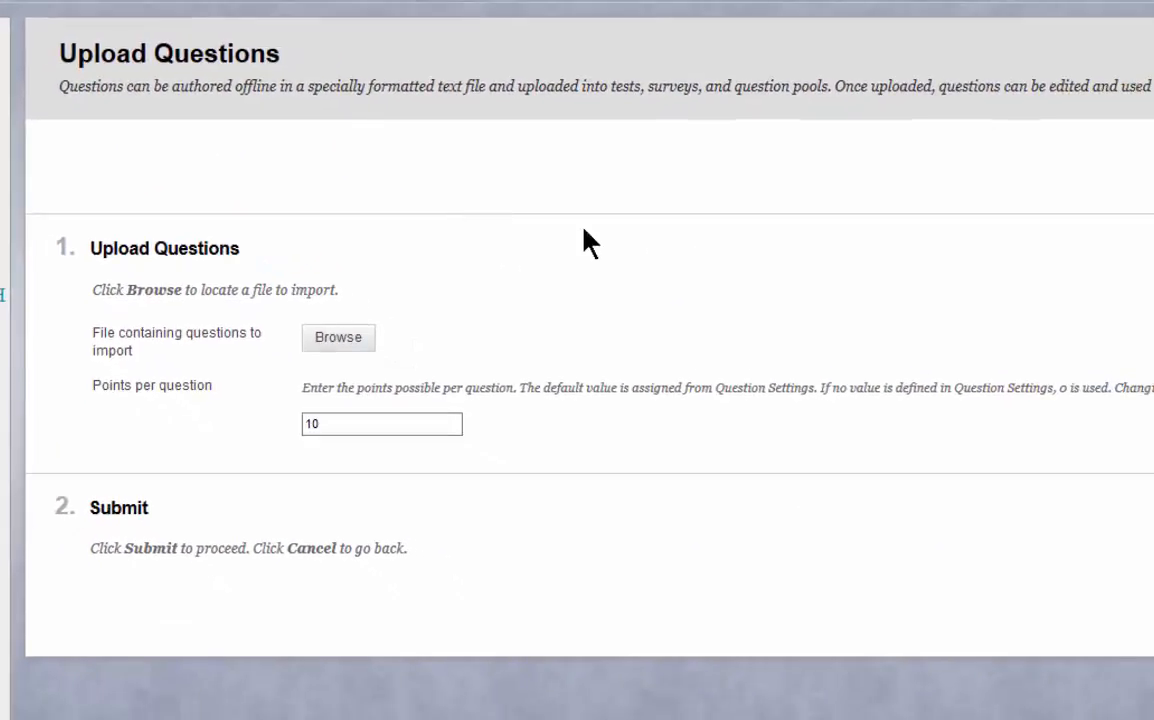
{"action": "scroll", "coordinate": [658, 238], "scroll_direction": "down", "scroll_amount": 3}
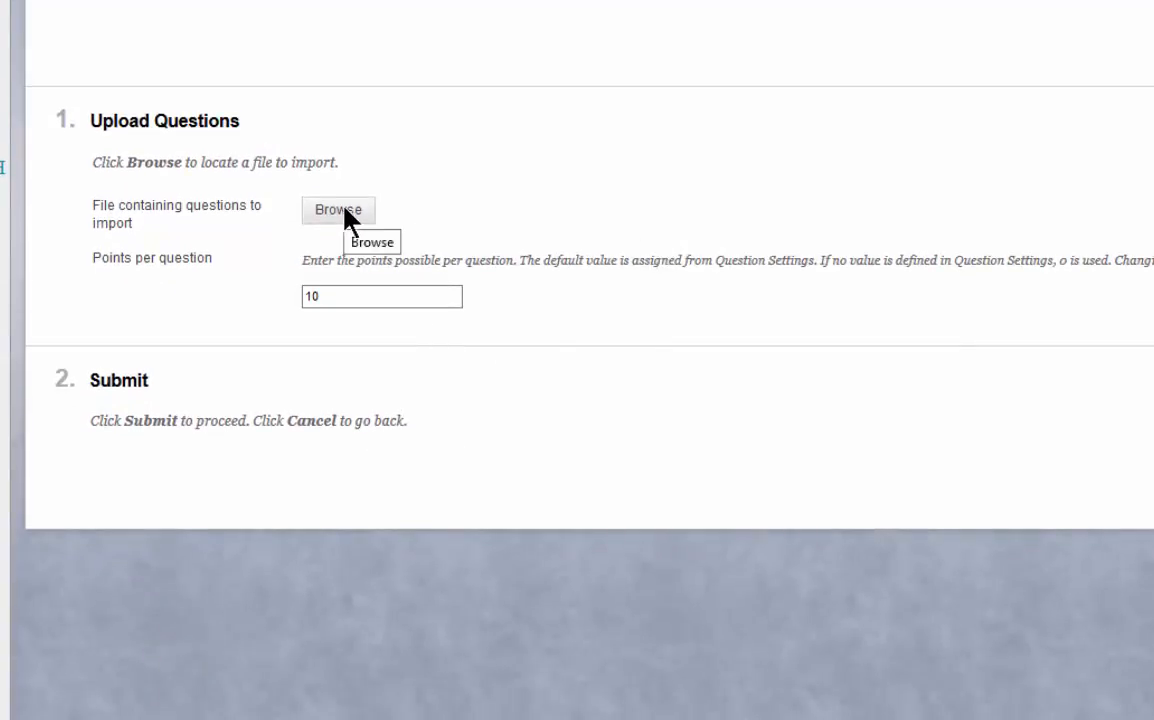
{"action": "left_click", "coordinate": [348, 213]}
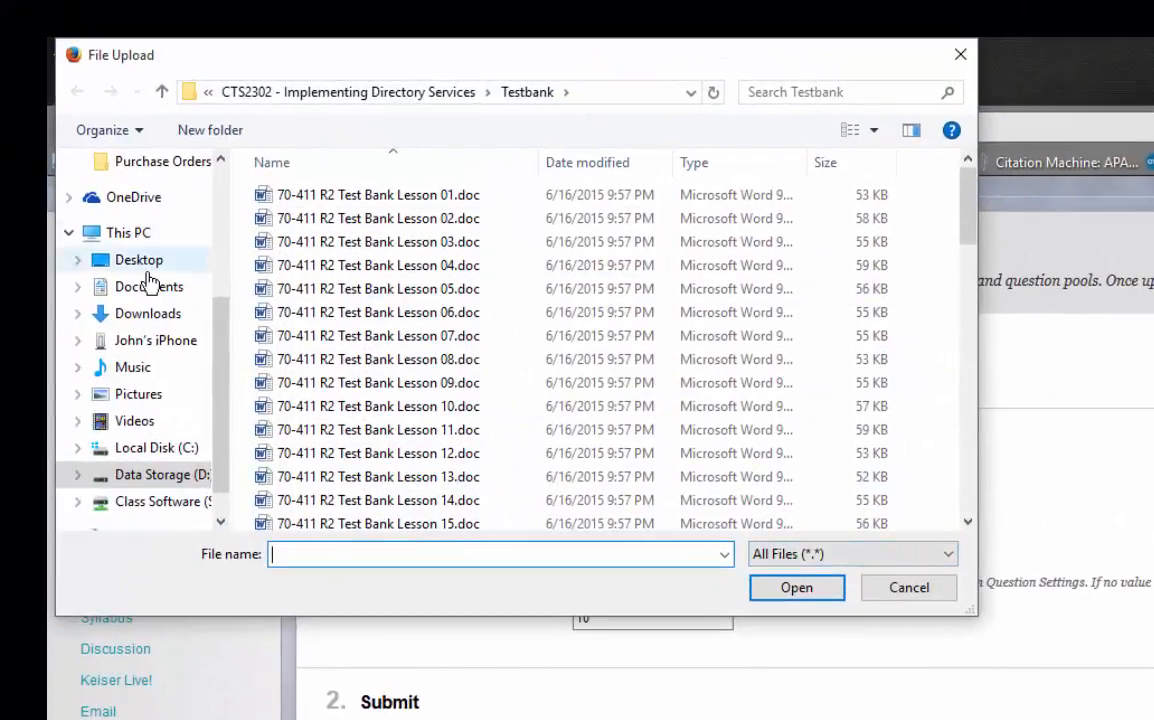
{"action": "left_click", "coordinate": [80, 197]}
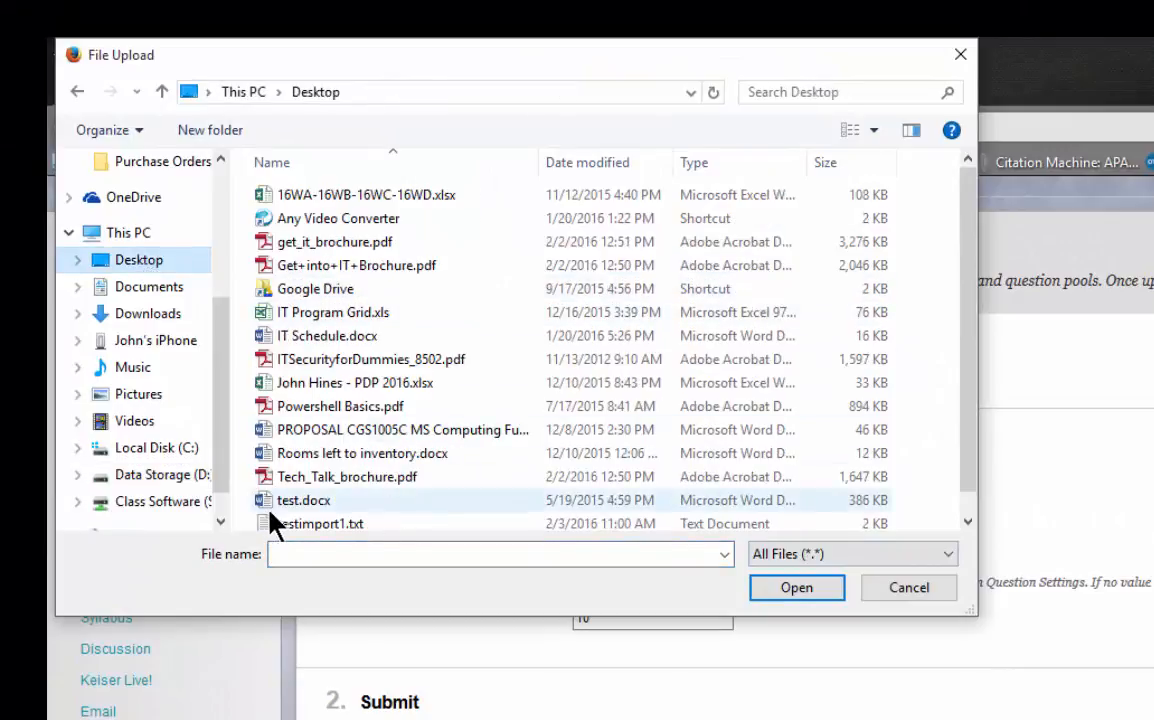
{"action": "left_click", "coordinate": [317, 528]}
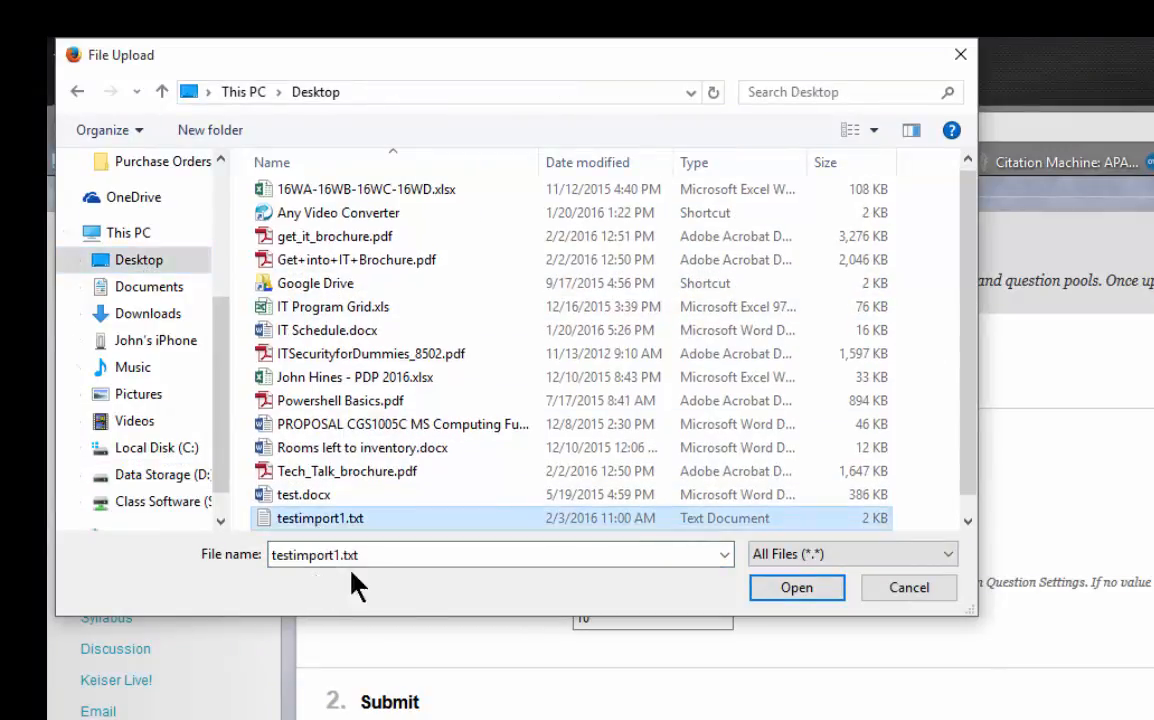
{"action": "left_click", "coordinate": [790, 588]}
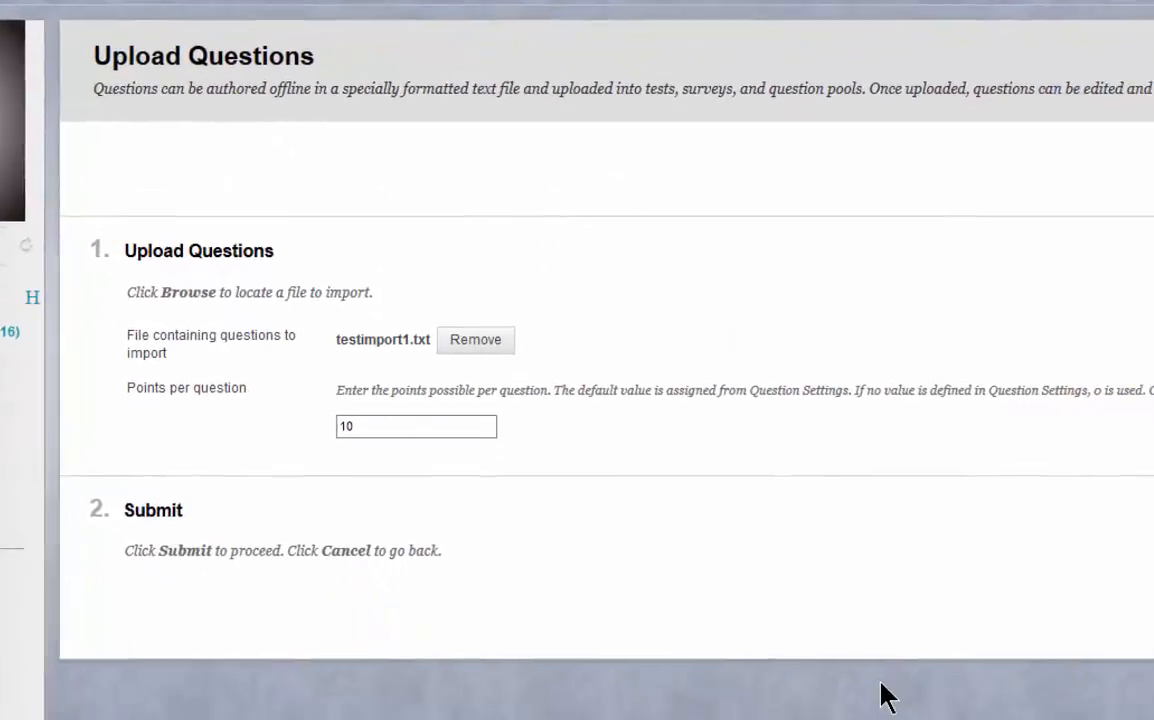
{"action": "left_click_drag", "start_coordinate": [370, 412], "coordinate": [209, 412]}
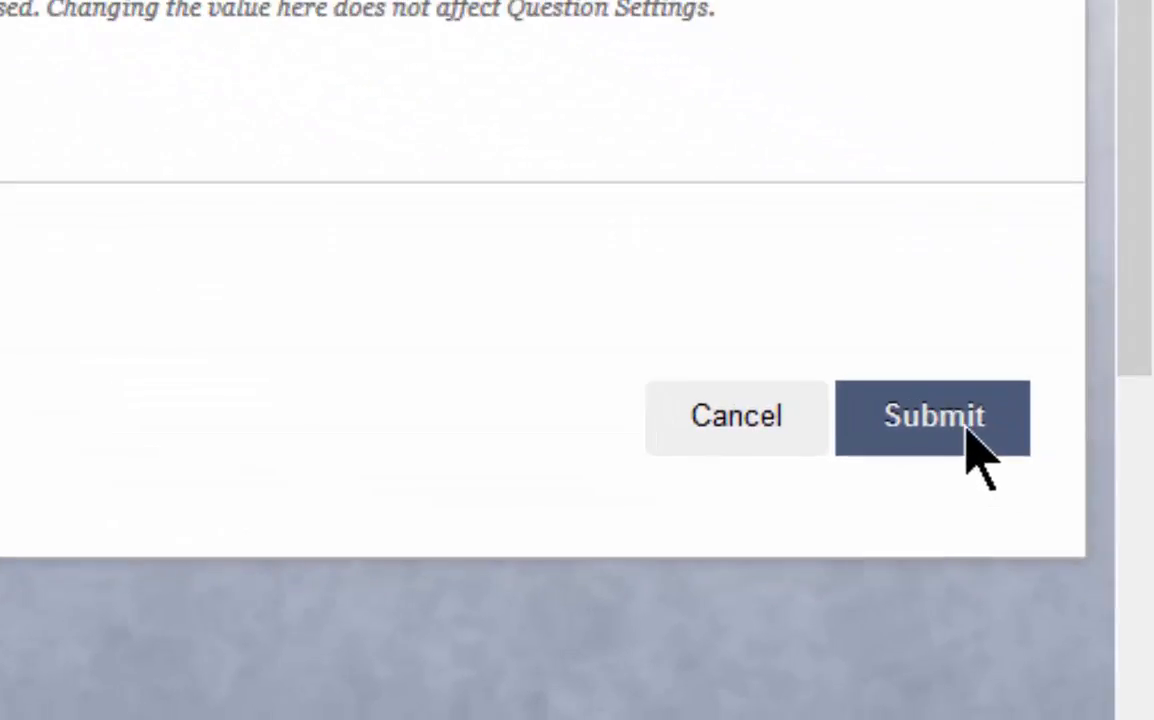
{"action": "left_click", "coordinate": [968, 432]}
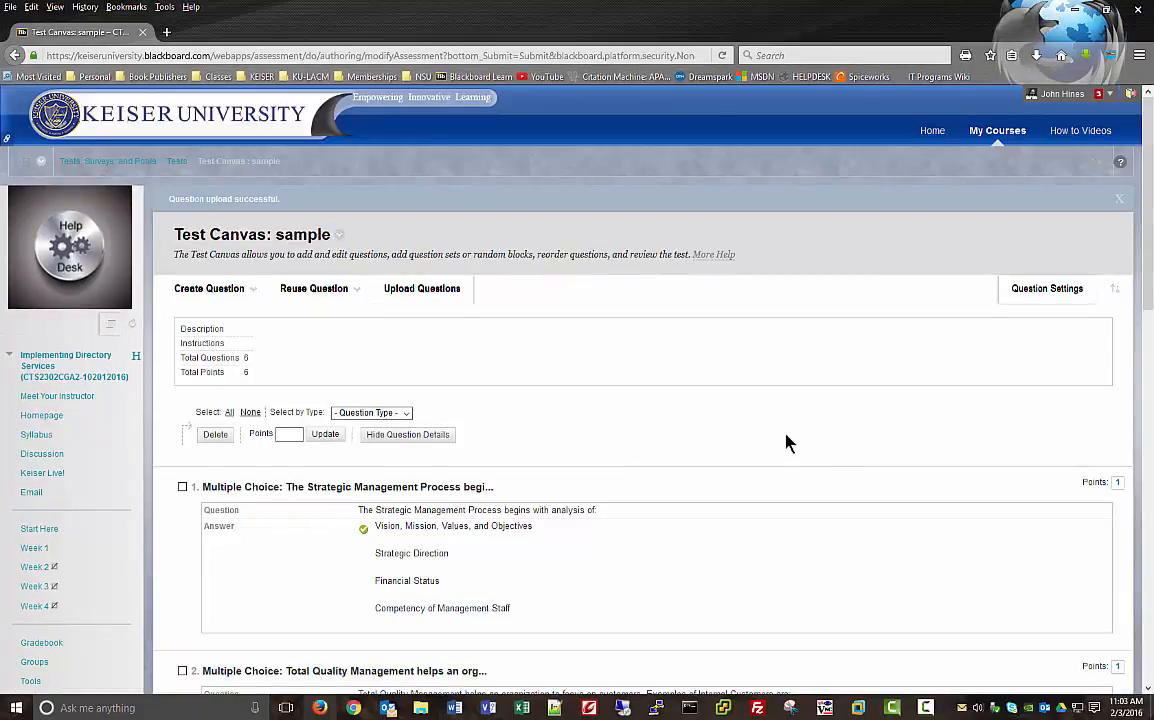
Review the uploaded questions and their marked correct answers in the sample test, and return to the test list.
{"action": "scroll", "coordinate": [766, 424], "scroll_direction": "down", "scroll_amount": 4}
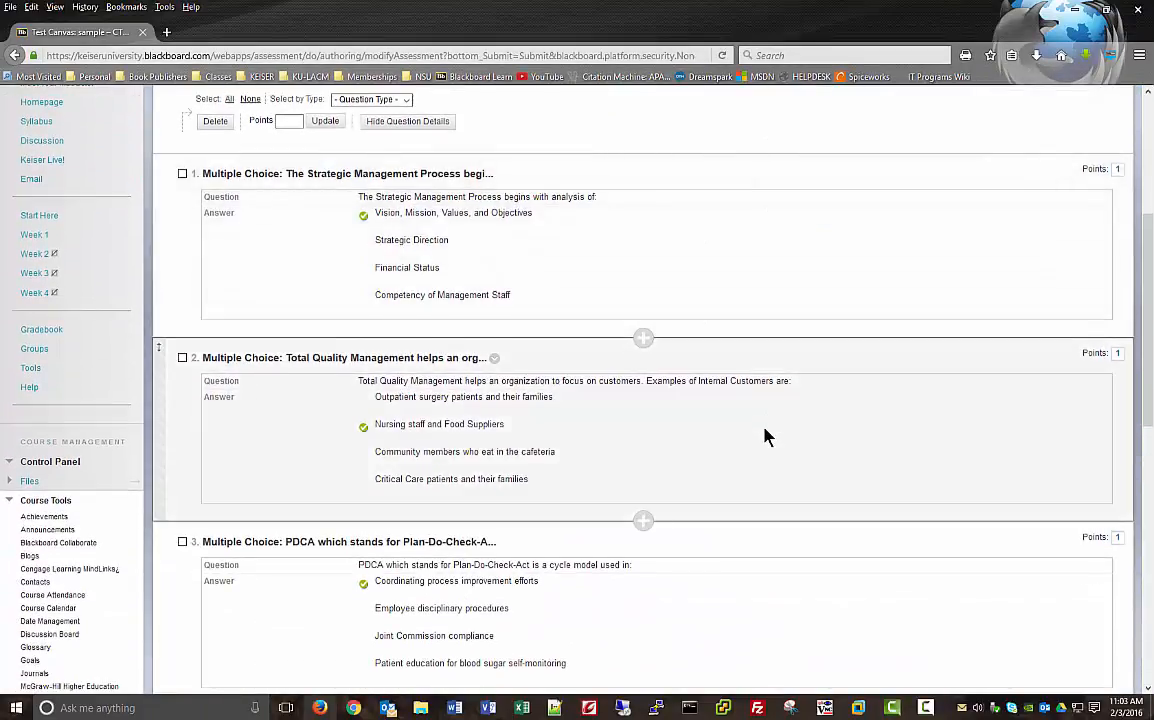
{"action": "scroll", "coordinate": [766, 438], "scroll_direction": "down", "scroll_amount": 5}
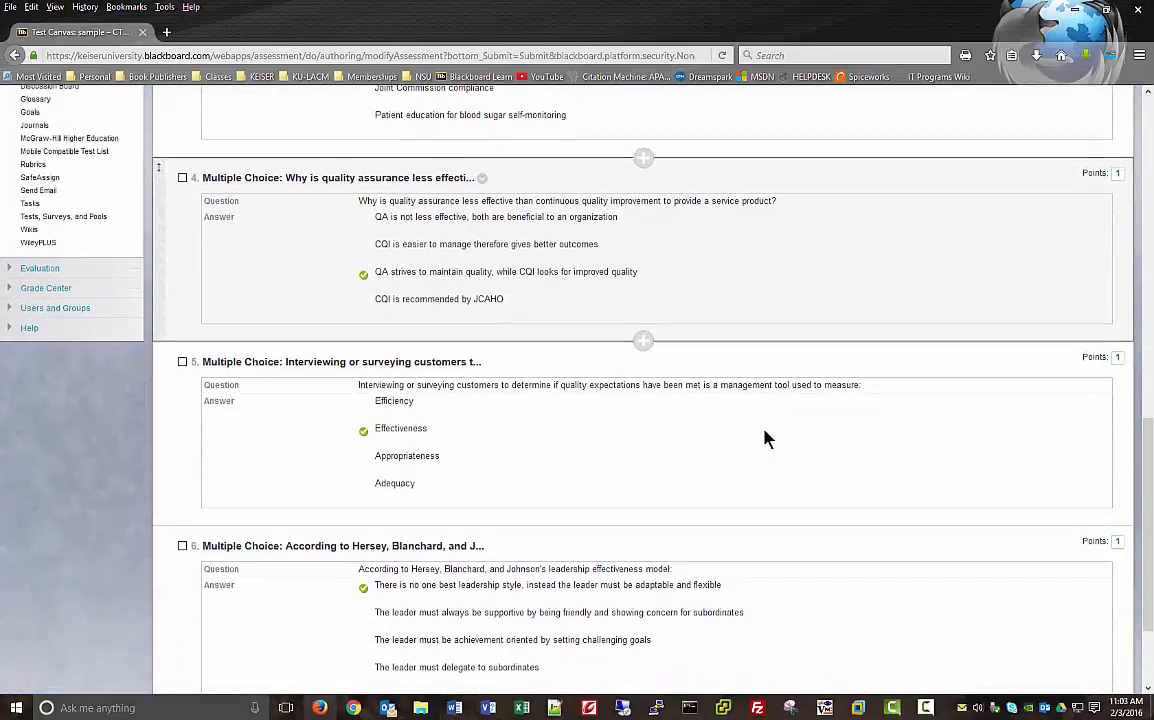
{"action": "scroll", "coordinate": [766, 438], "scroll_direction": "down", "scroll_amount": 2}
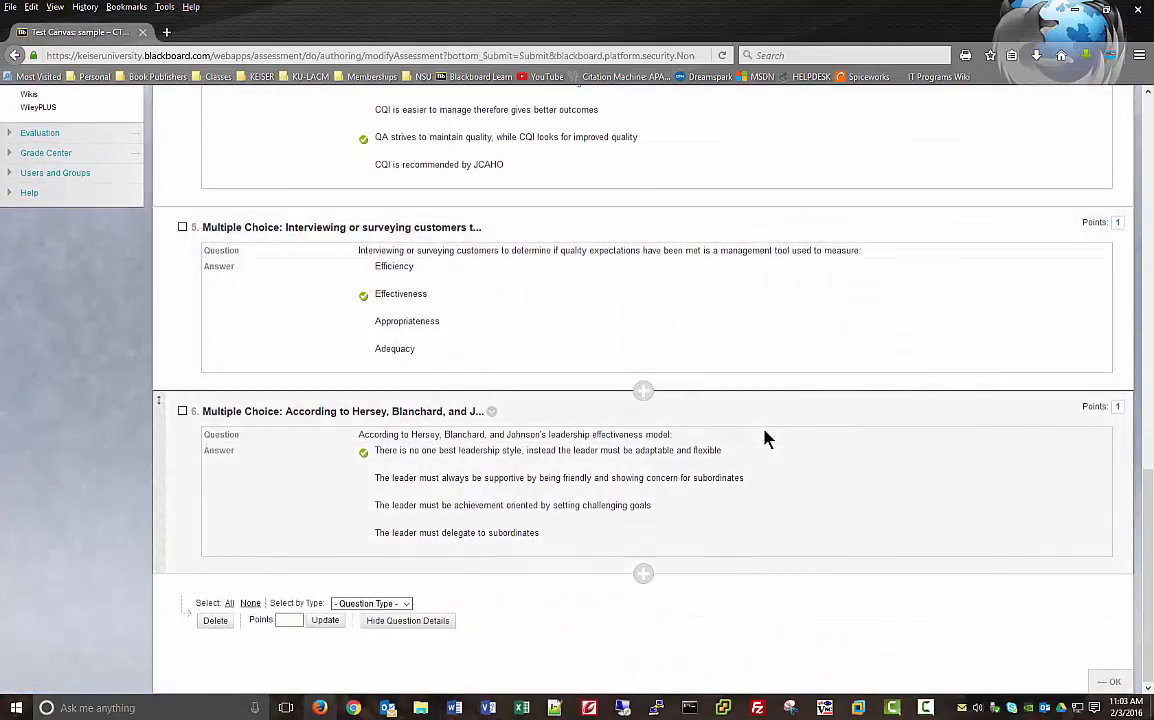
{"action": "scroll", "coordinate": [770, 442], "scroll_direction": "up", "scroll_amount": 8}
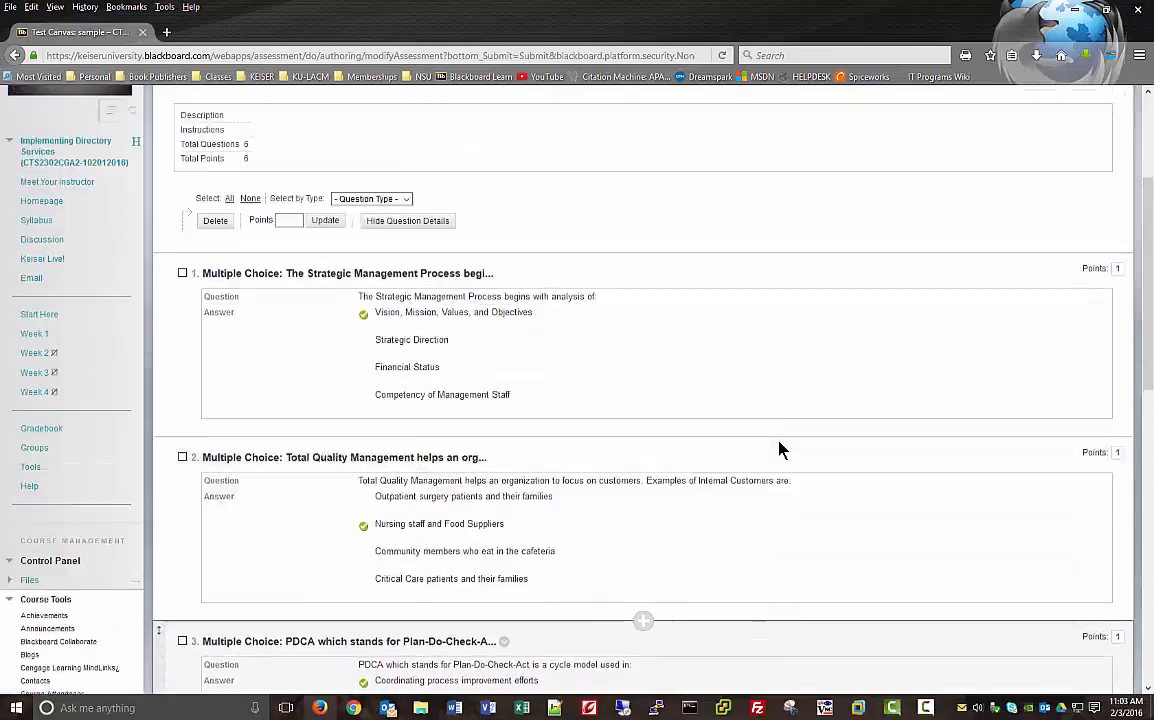
{"action": "scroll", "coordinate": [782, 450], "scroll_direction": "up", "scroll_amount": 3}
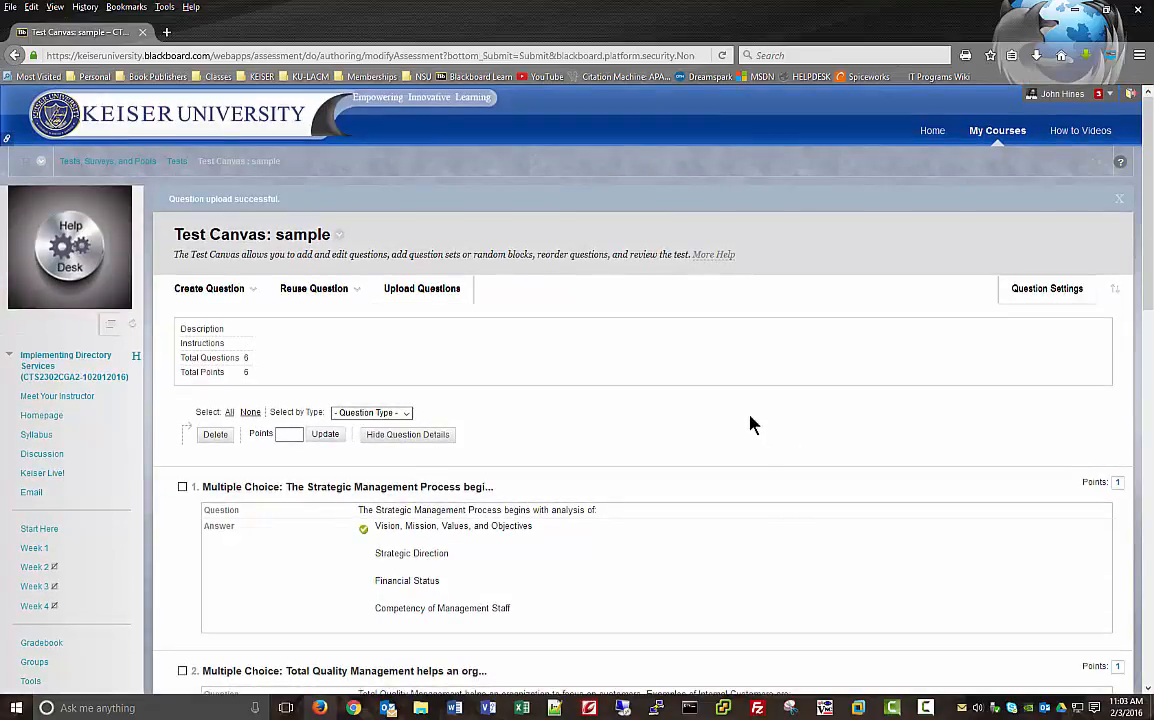
{"action": "scroll", "coordinate": [753, 425], "scroll_direction": "down", "scroll_amount": 3}
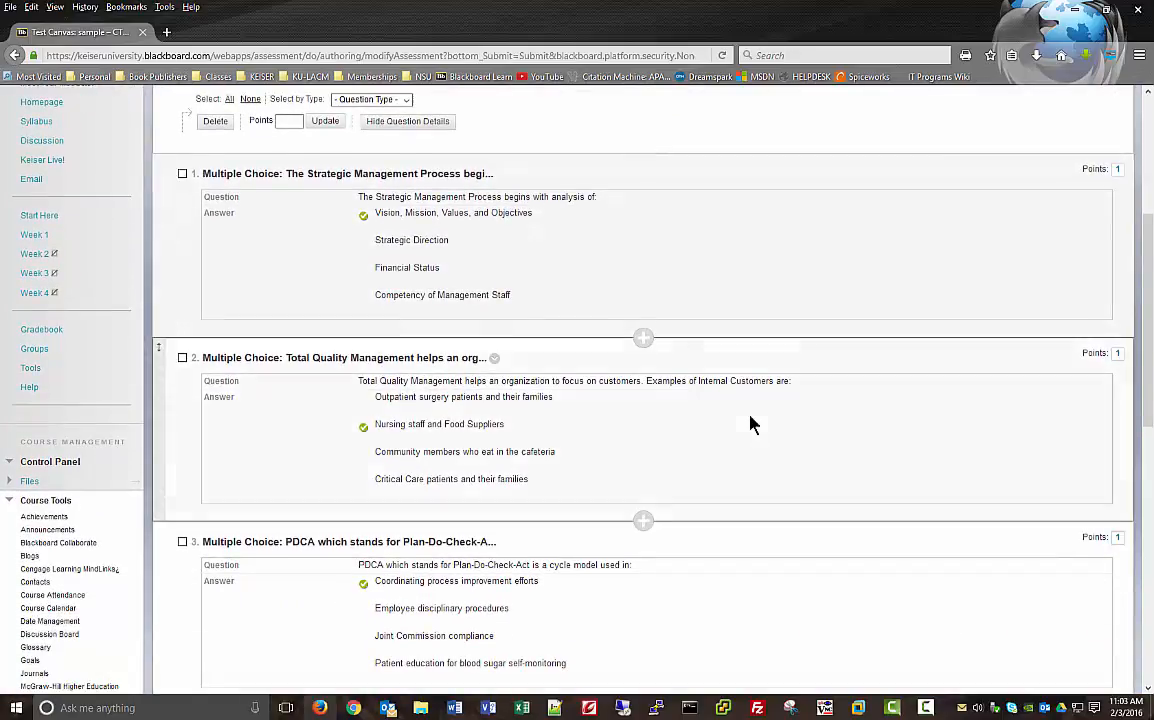
{"action": "scroll", "coordinate": [753, 425], "scroll_direction": "down", "scroll_amount": 8}
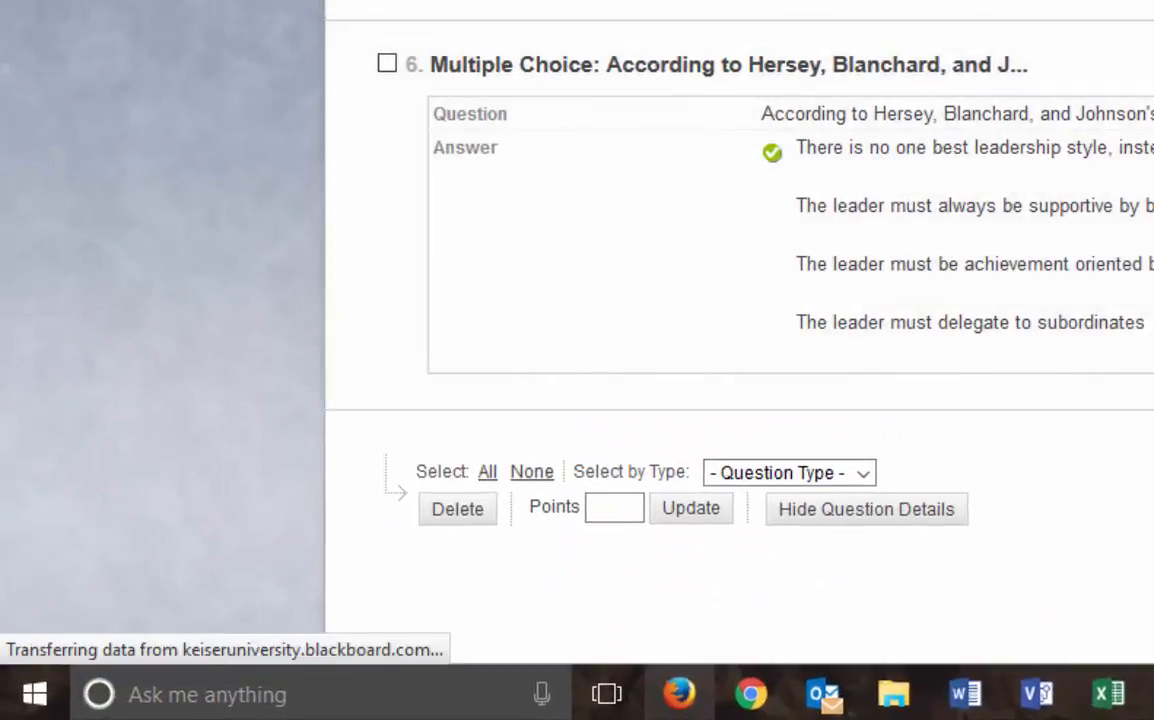
Open Tests, Surveys, and Pools from the course tools and look through the course's existing question pools.
{"action": "scroll", "coordinate": [258, 300], "scroll_direction": "down", "scroll_amount": 10}
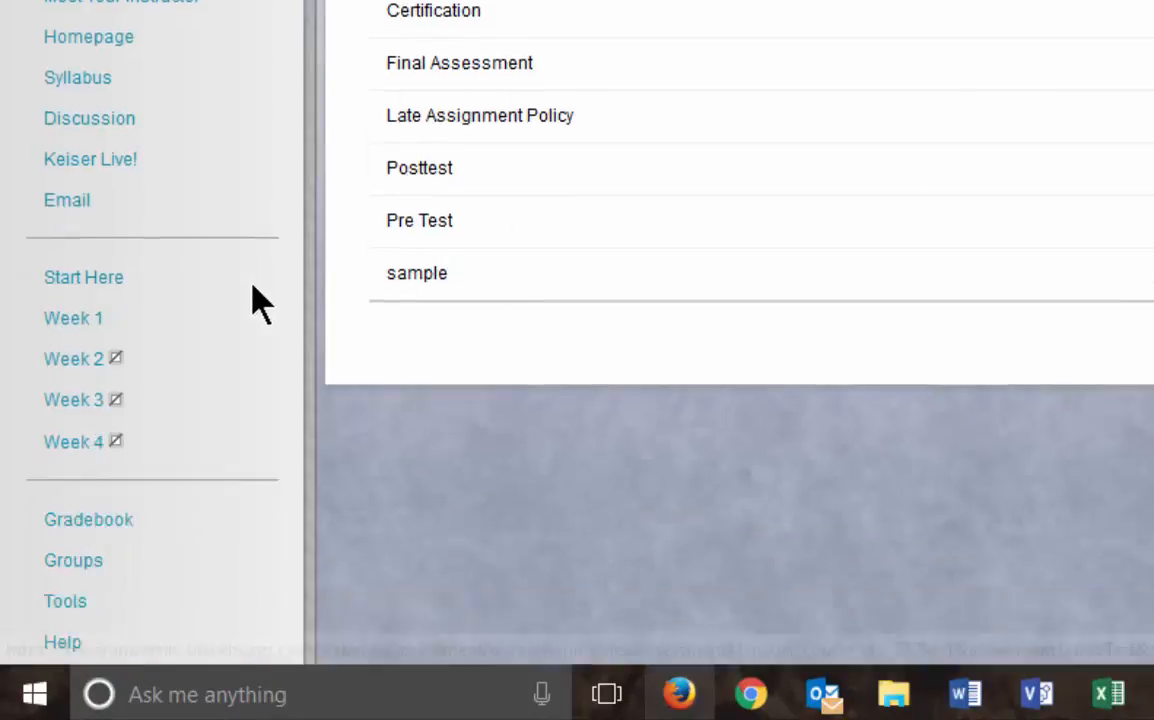
{"action": "scroll", "coordinate": [256, 295], "scroll_direction": "down", "scroll_amount": 5}
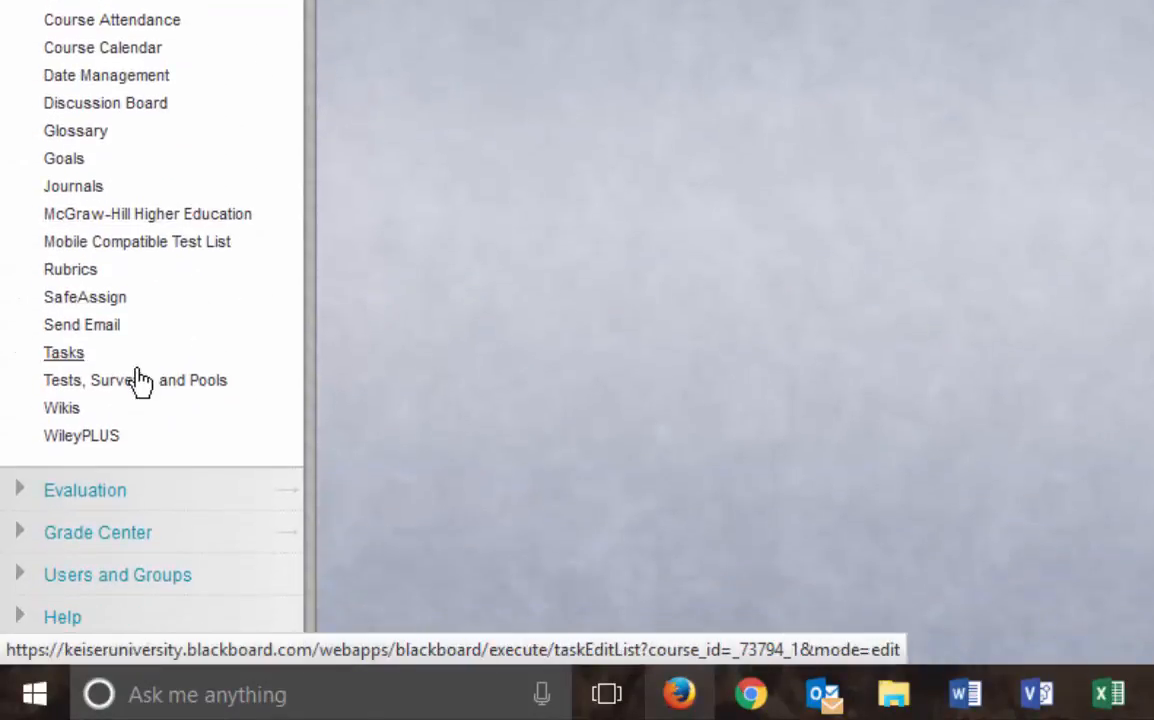
{"action": "left_click", "coordinate": [142, 398]}
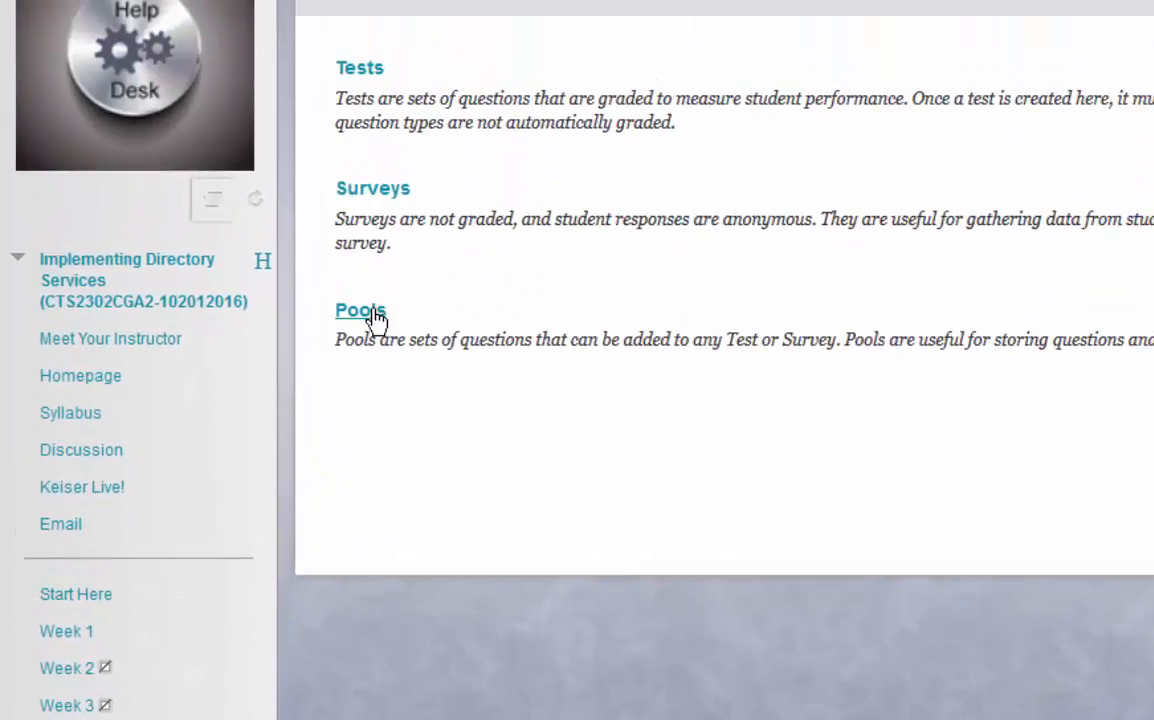
{"action": "left_click", "coordinate": [374, 318]}
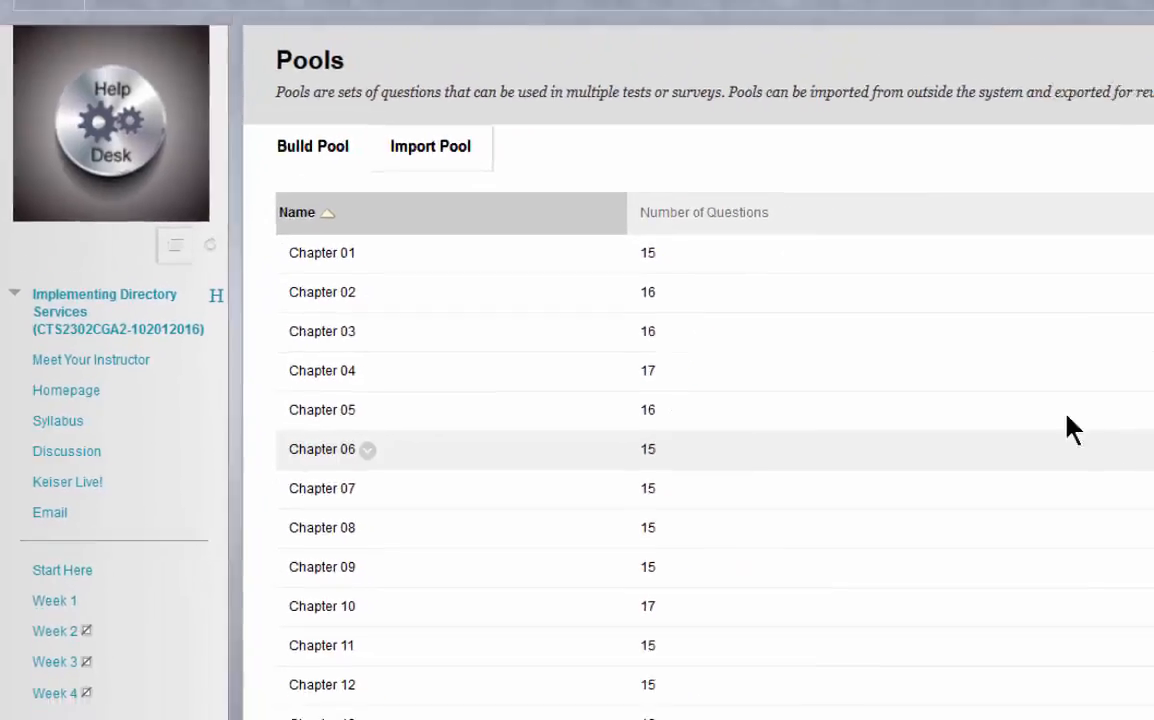
{"action": "scroll", "coordinate": [410, 458], "scroll_direction": "down", "scroll_amount": 4}
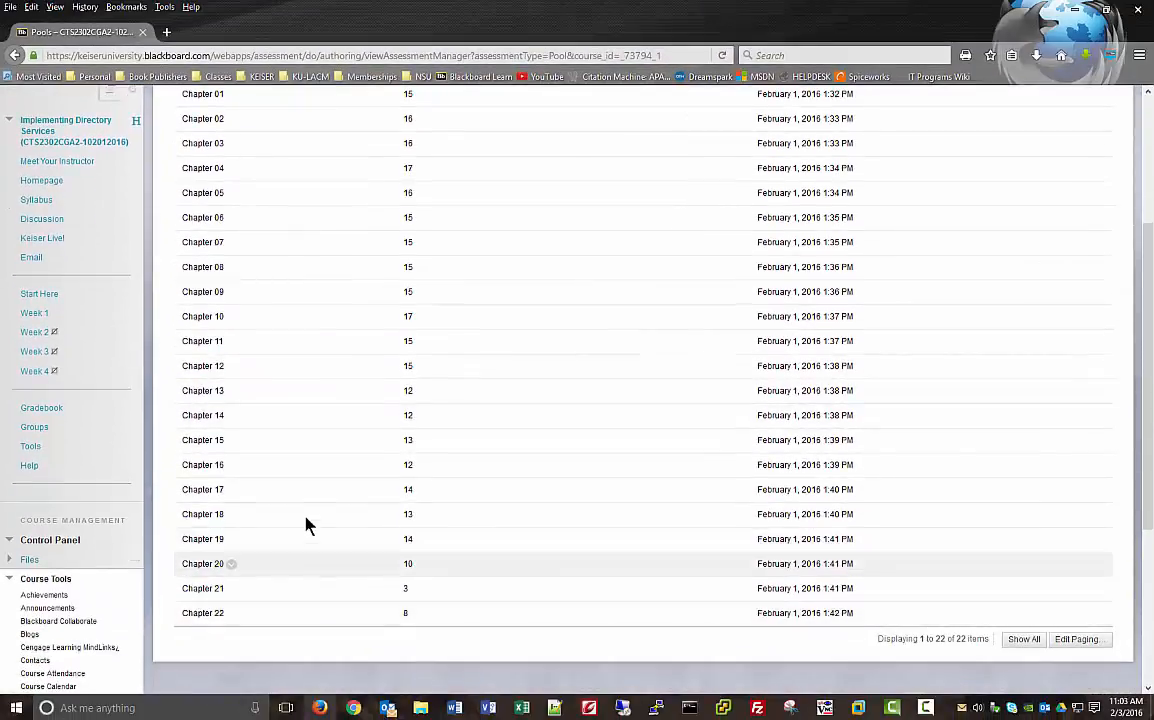
{"action": "scroll", "coordinate": [307, 434], "scroll_direction": "up", "scroll_amount": 4}
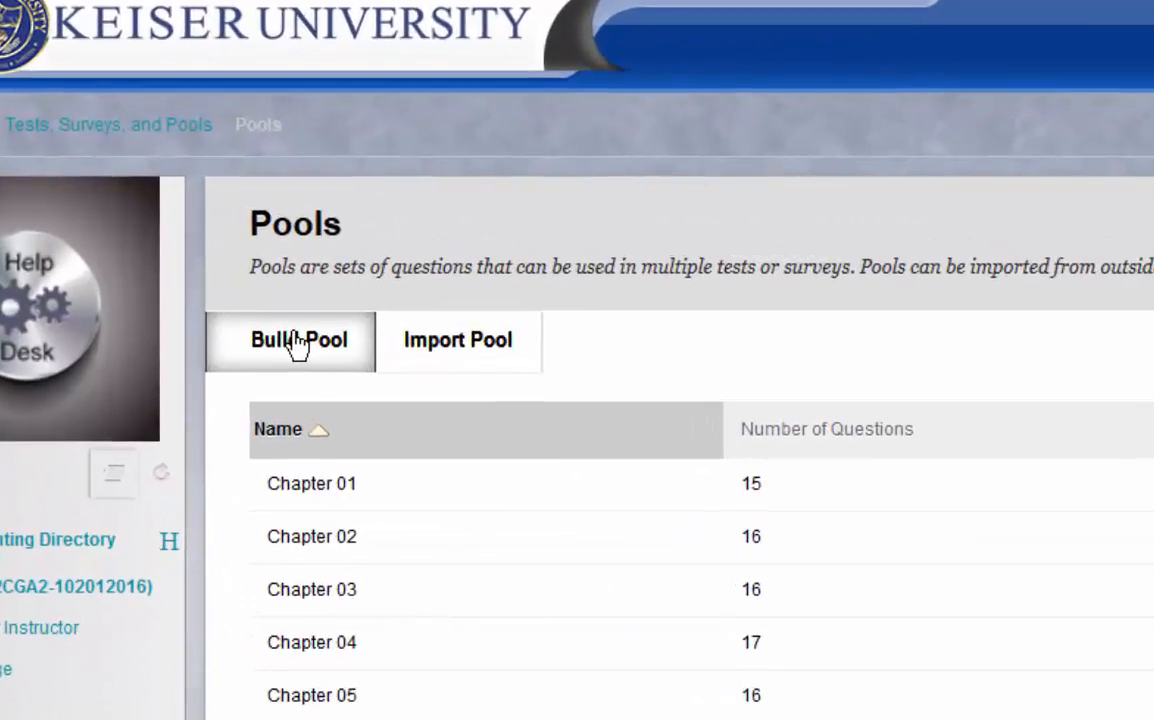
Build a new question pool named Sample with an empty description and instructions, and submit it.
{"action": "left_click", "coordinate": [299, 340]}
{"action": "left_click", "coordinate": [590, 540]}
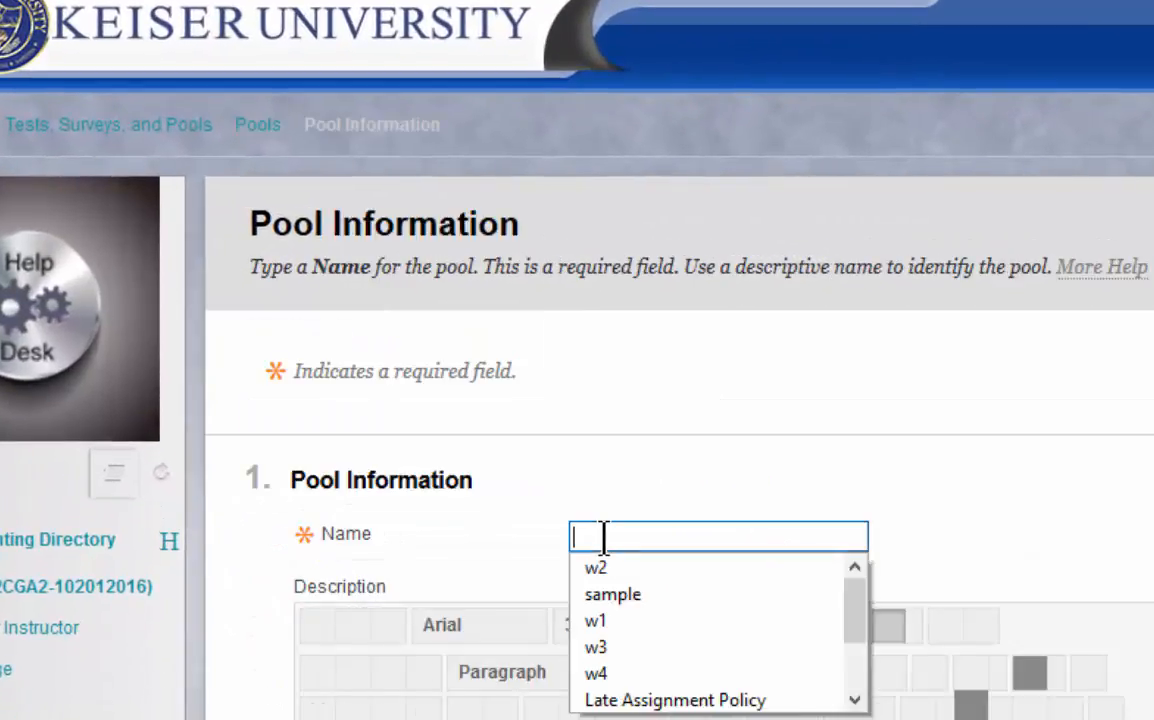
{"action": "type", "text": "Sample"}
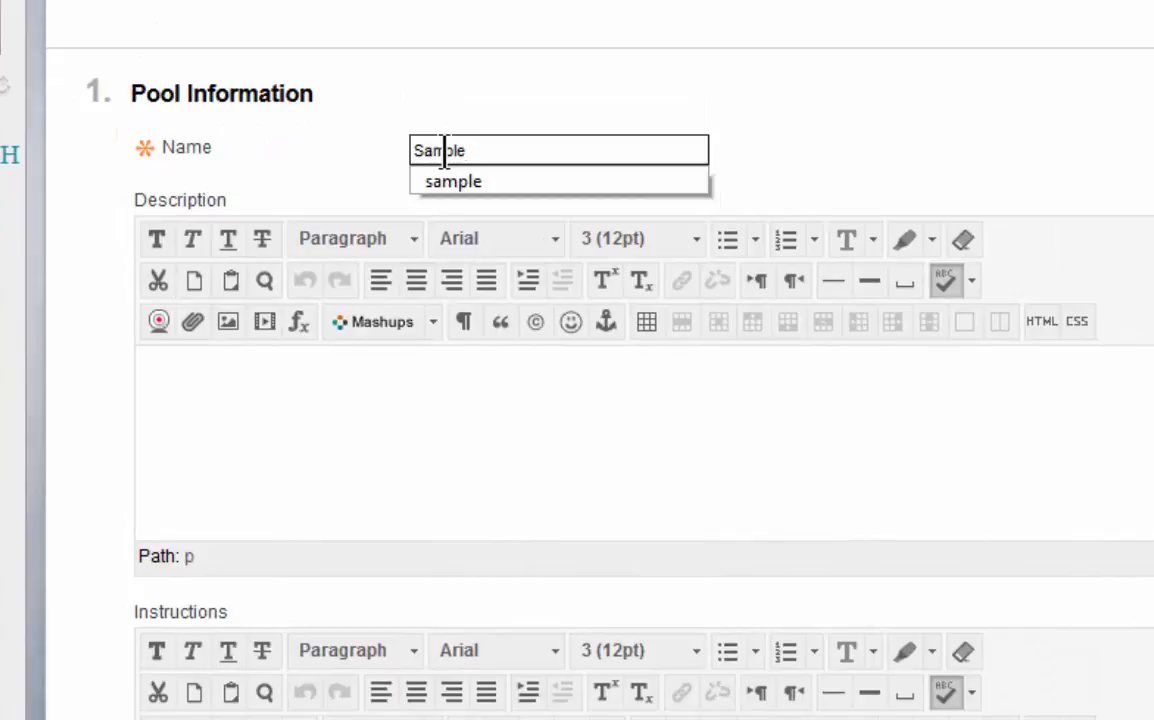
{"action": "left_click", "coordinate": [323, 104]}
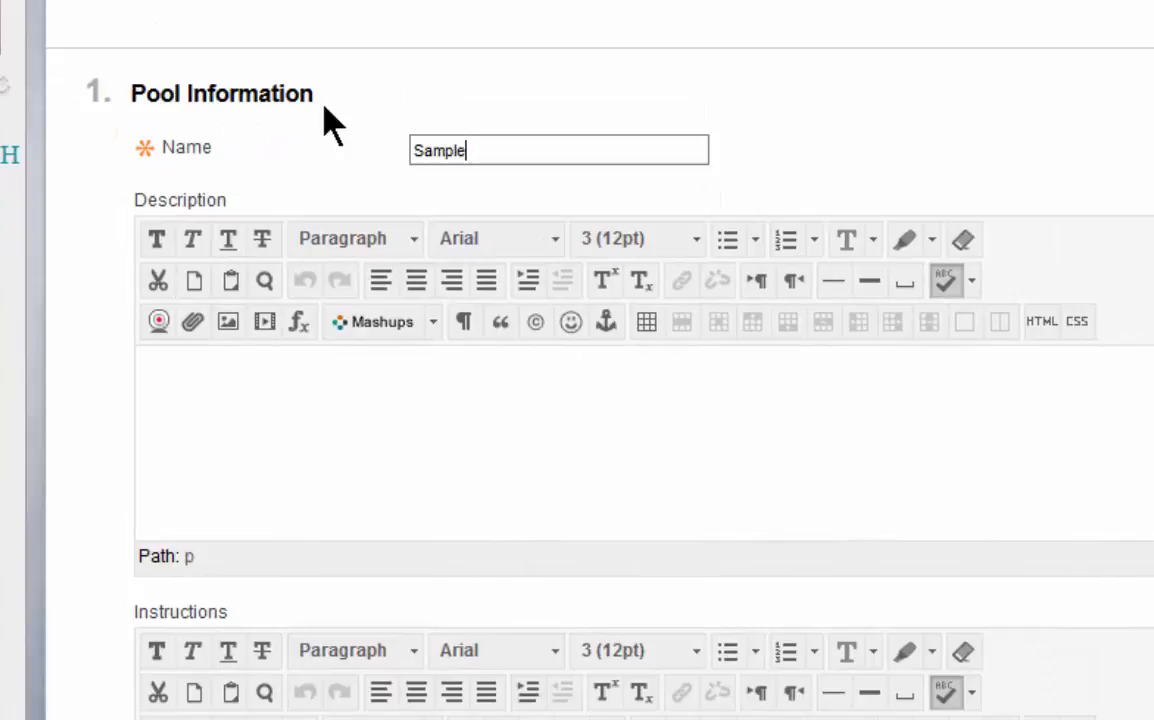
{"action": "scroll", "coordinate": [627, 330], "scroll_direction": "down", "scroll_amount": 3}
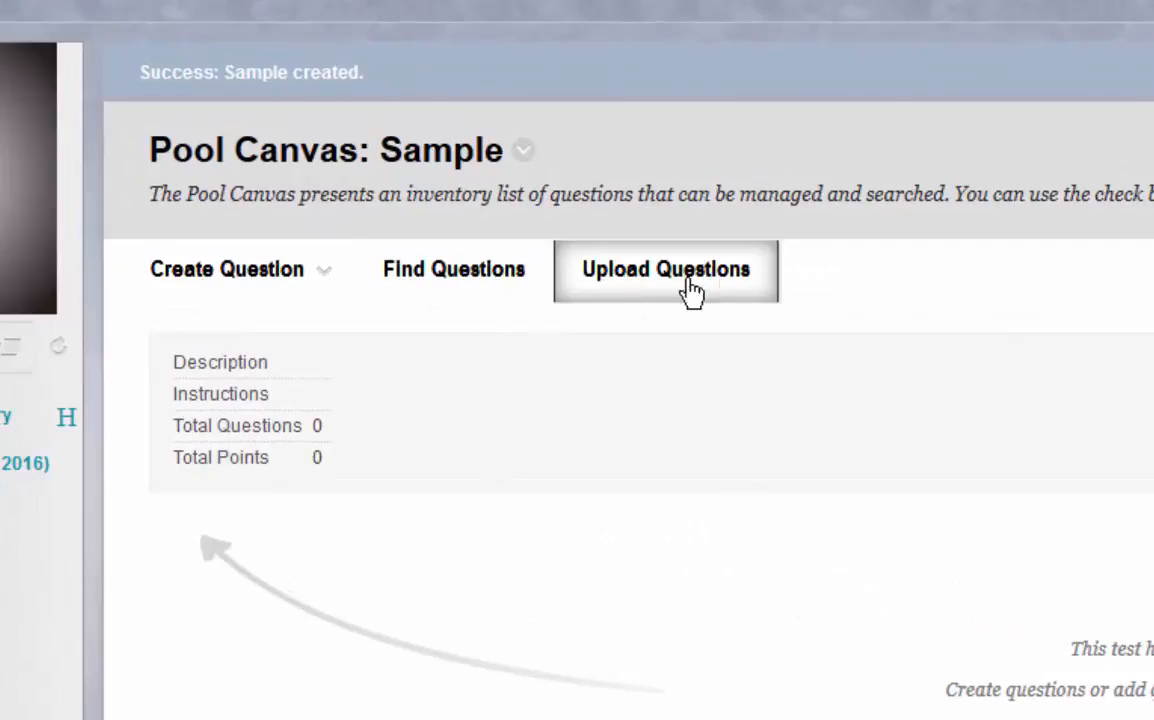
Open Find Questions for the Sample pool, collapse the Pools criteria and browse the tests offered as question sources.
{"action": "left_click", "coordinate": [438, 284]}
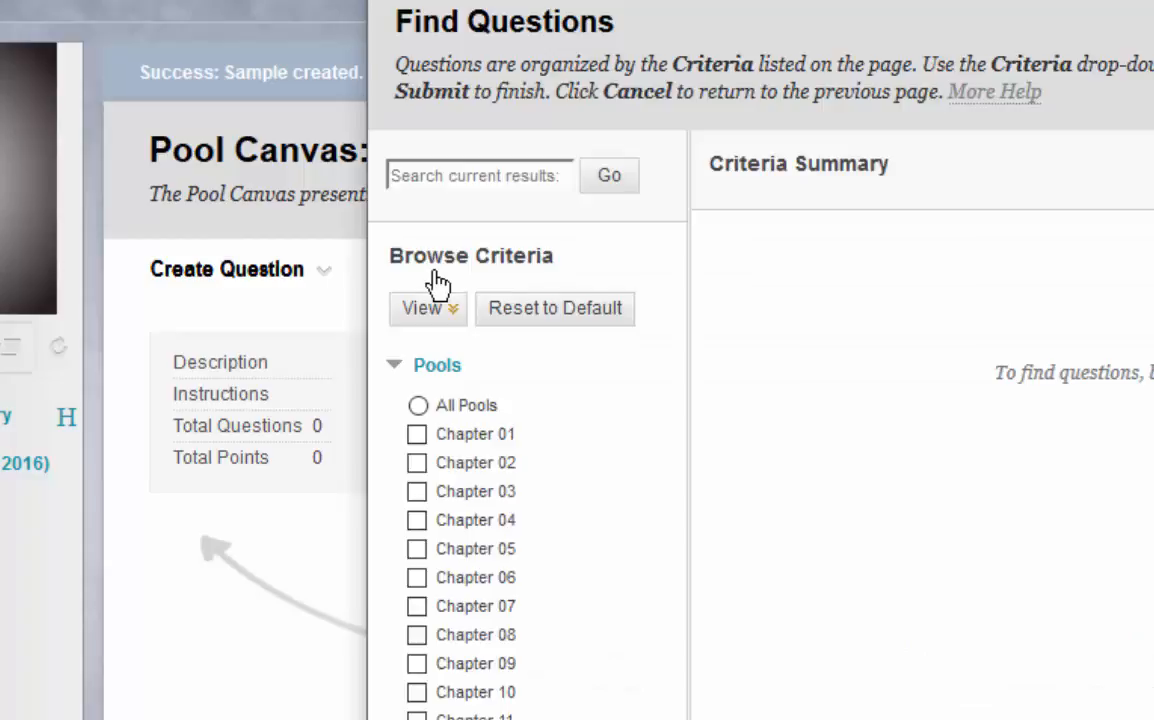
{"action": "left_click", "coordinate": [85, 337]}
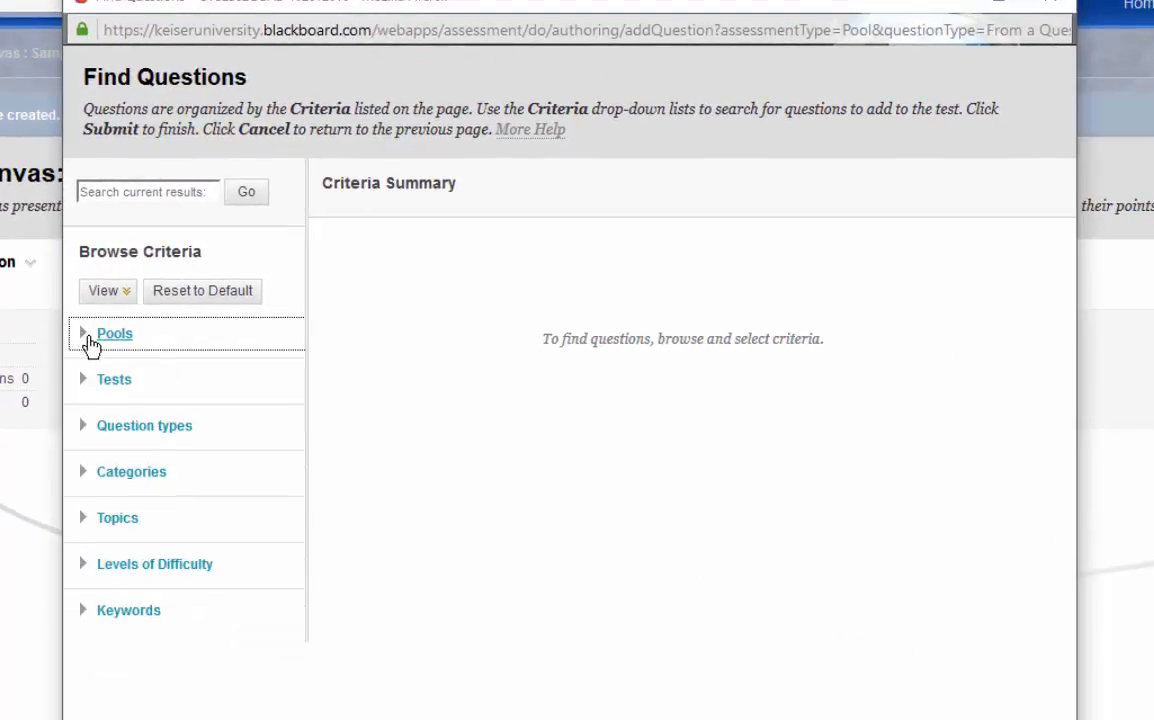
{"action": "left_click", "coordinate": [85, 381]}
{"action": "scroll", "coordinate": [237, 411], "scroll_direction": "down", "scroll_amount": 2}
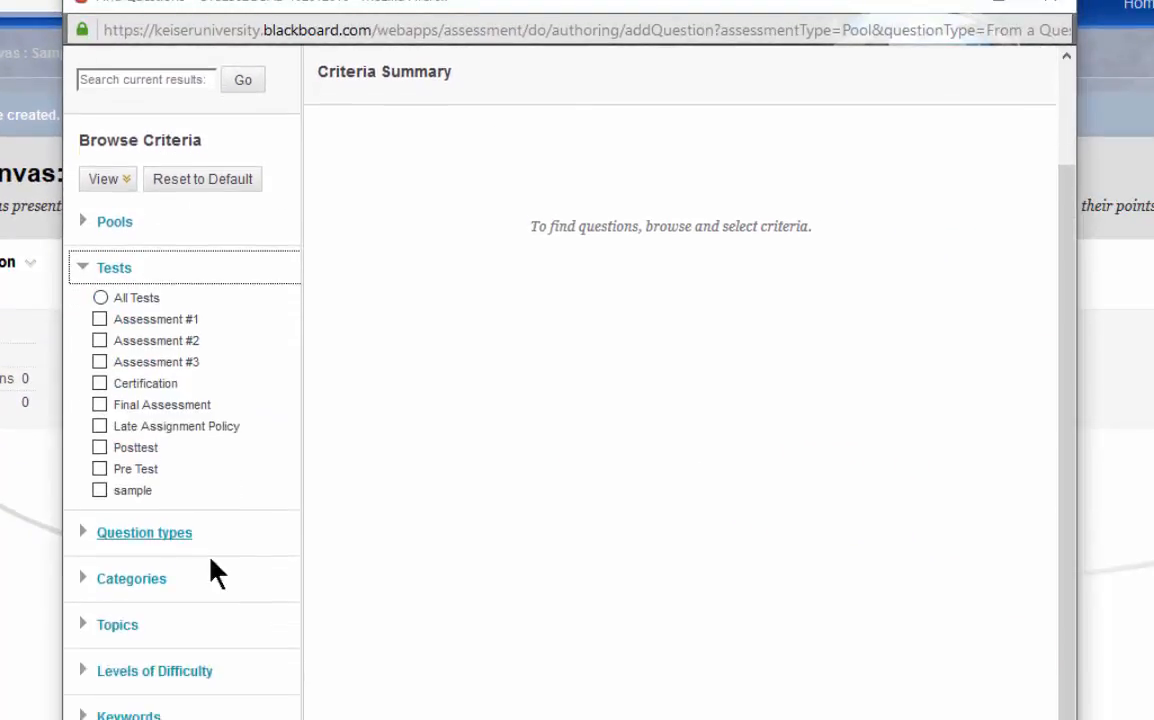
Add all questions from the sample test to the Sample pool, check the resulting question list, and return to the pool list.
{"action": "left_click", "coordinate": [100, 490]}
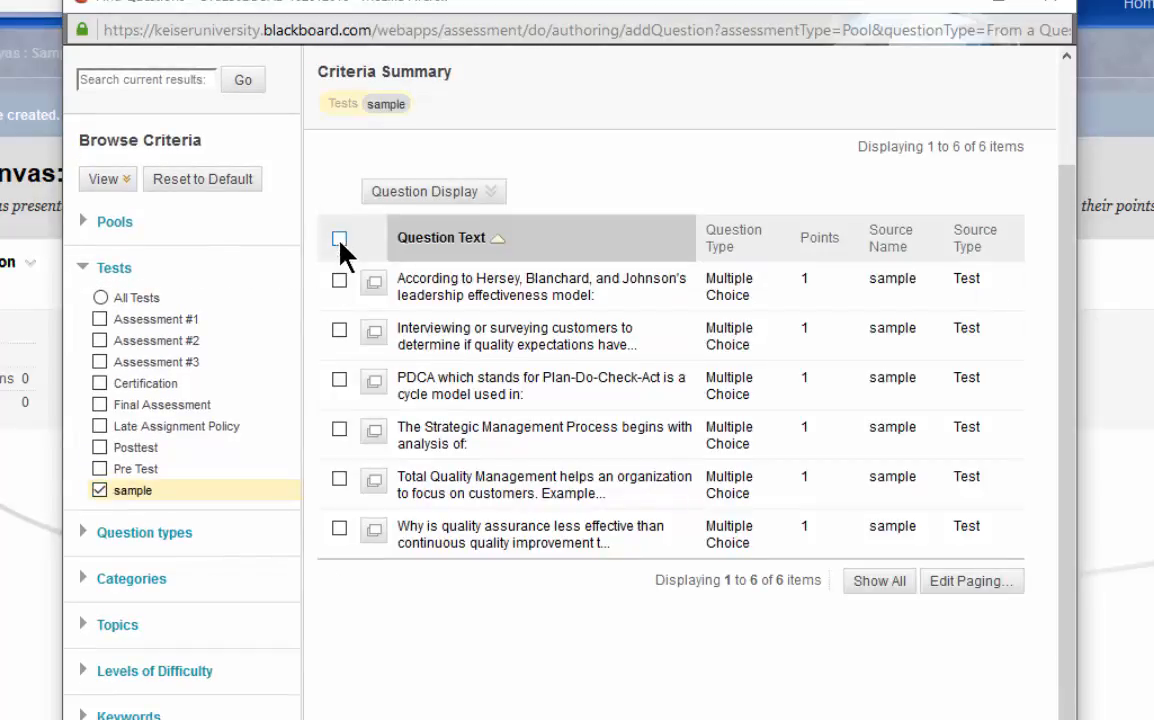
{"action": "left_click", "coordinate": [339, 239]}
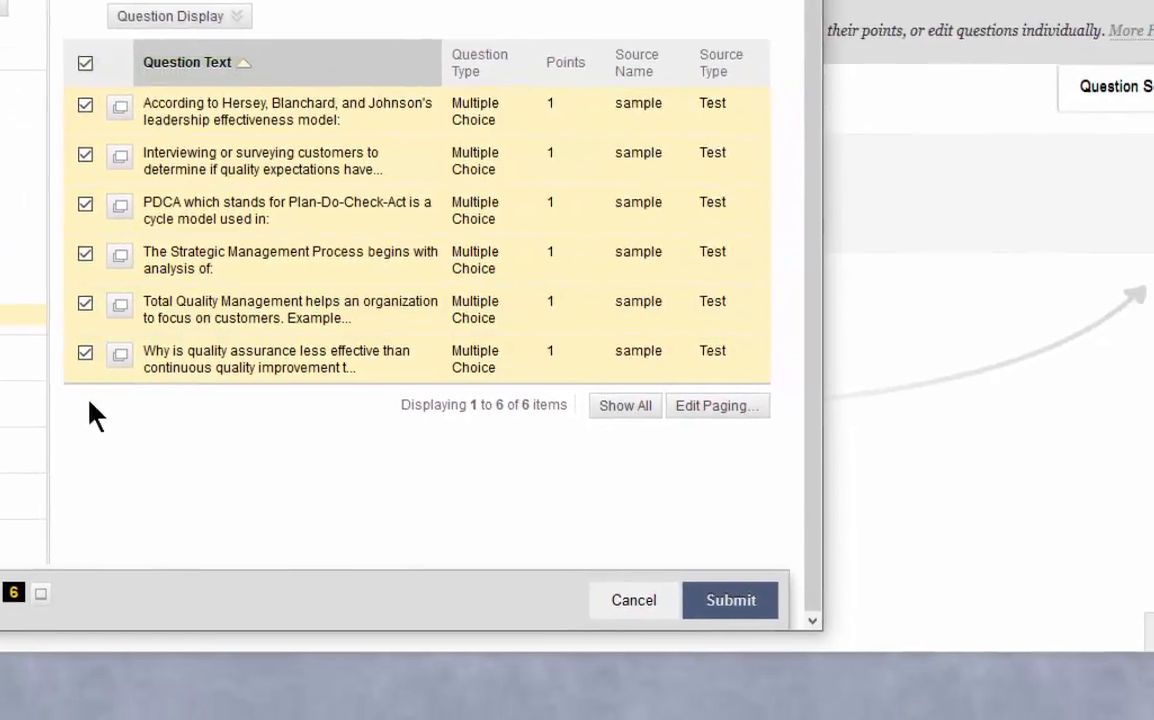
{"action": "left_click", "coordinate": [714, 590]}
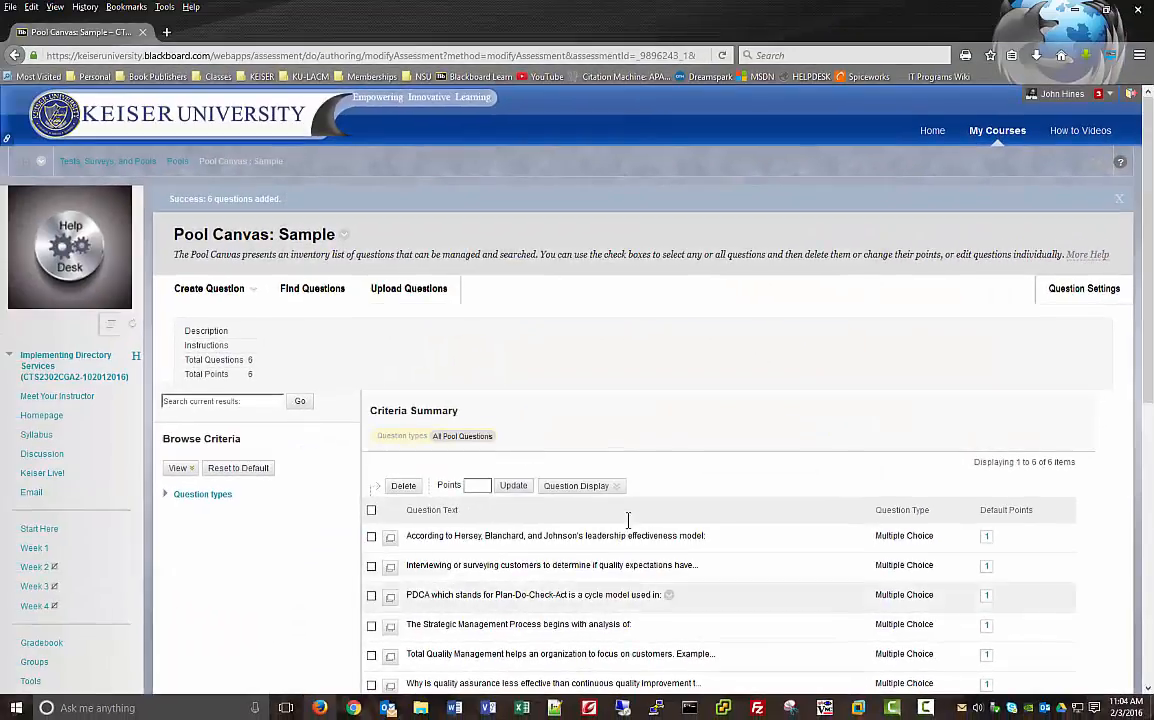
{"action": "scroll", "coordinate": [730, 452], "scroll_direction": "down", "scroll_amount": 4}
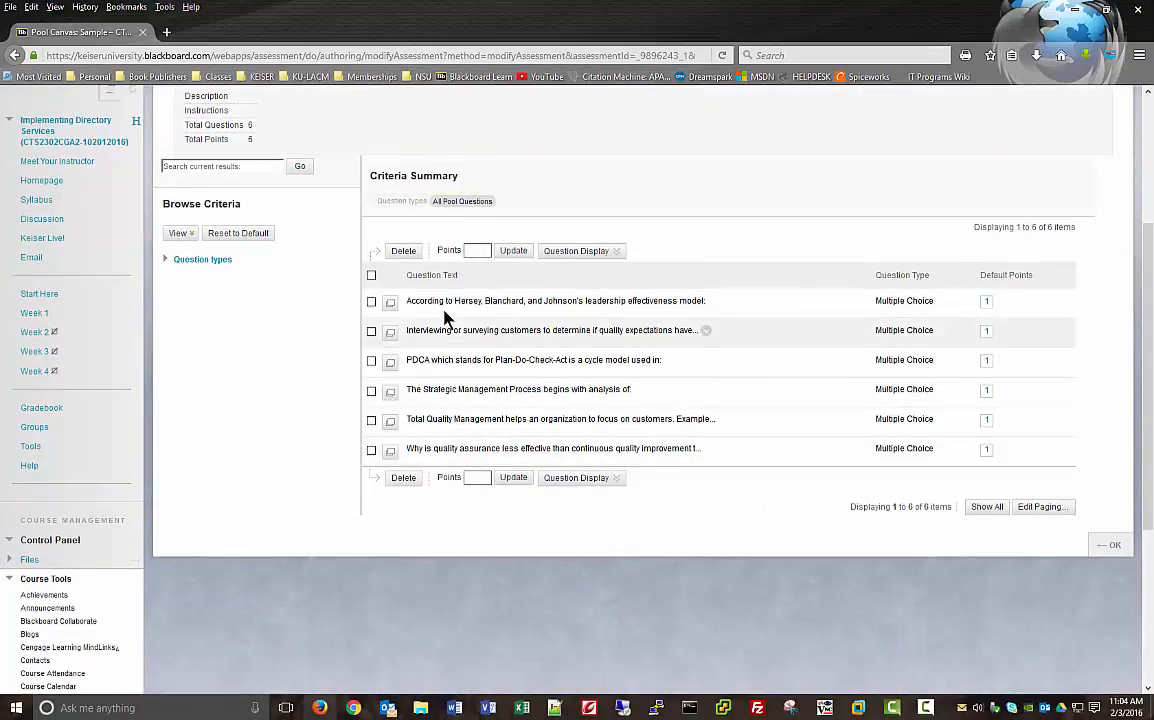
{"action": "scroll", "coordinate": [795, 472], "scroll_direction": "up", "scroll_amount": 3}
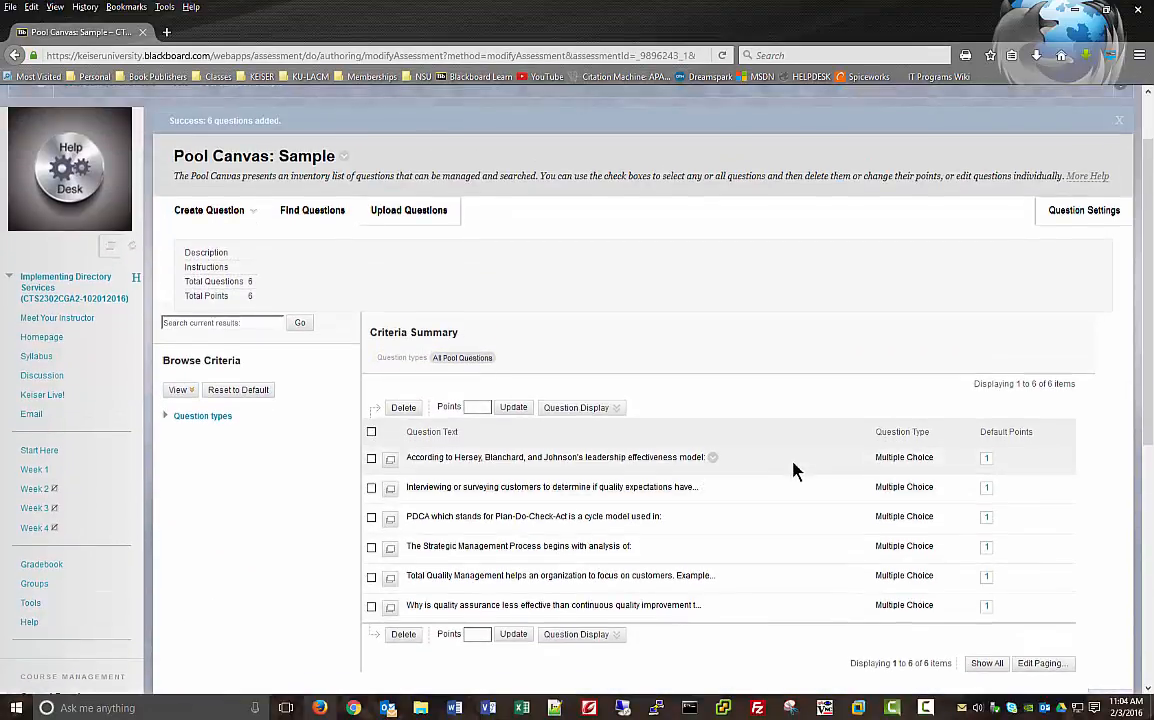
{"action": "scroll", "coordinate": [795, 480], "scroll_direction": "down", "scroll_amount": 3}
{"action": "left_click", "coordinate": [1112, 550]}
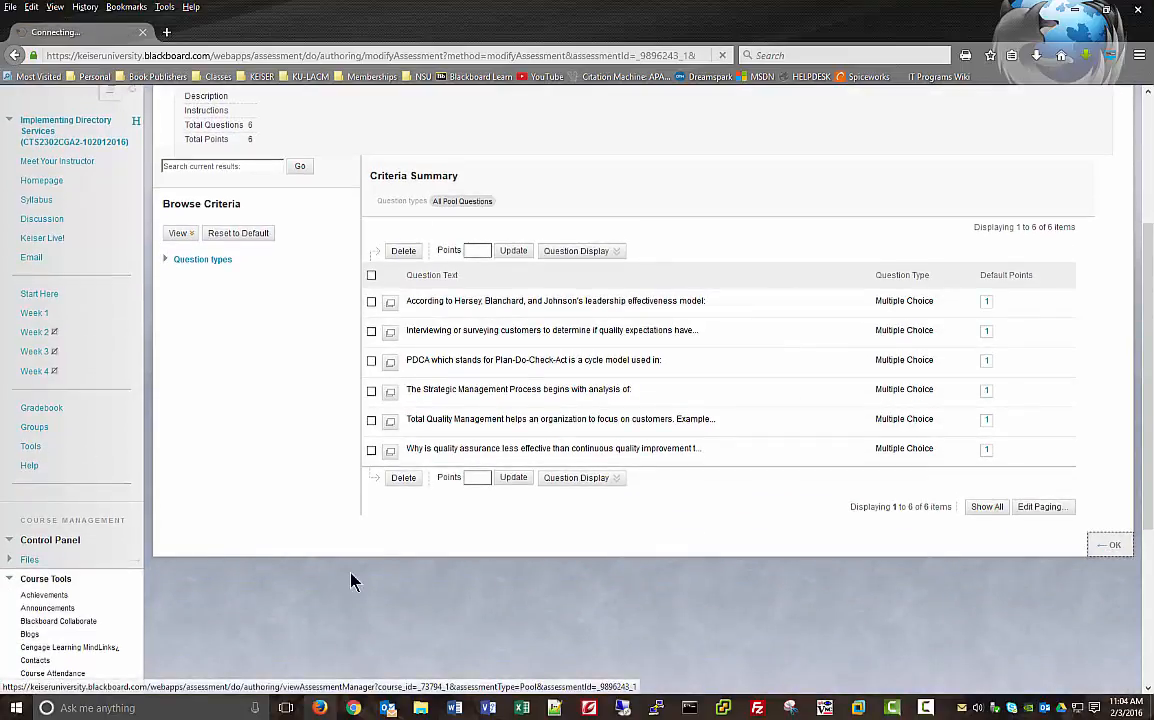
Open the course's test list from Tests, Surveys, and Pools and delete the sample test.
{"action": "scroll", "coordinate": [318, 455], "scroll_direction": "down", "scroll_amount": 5}
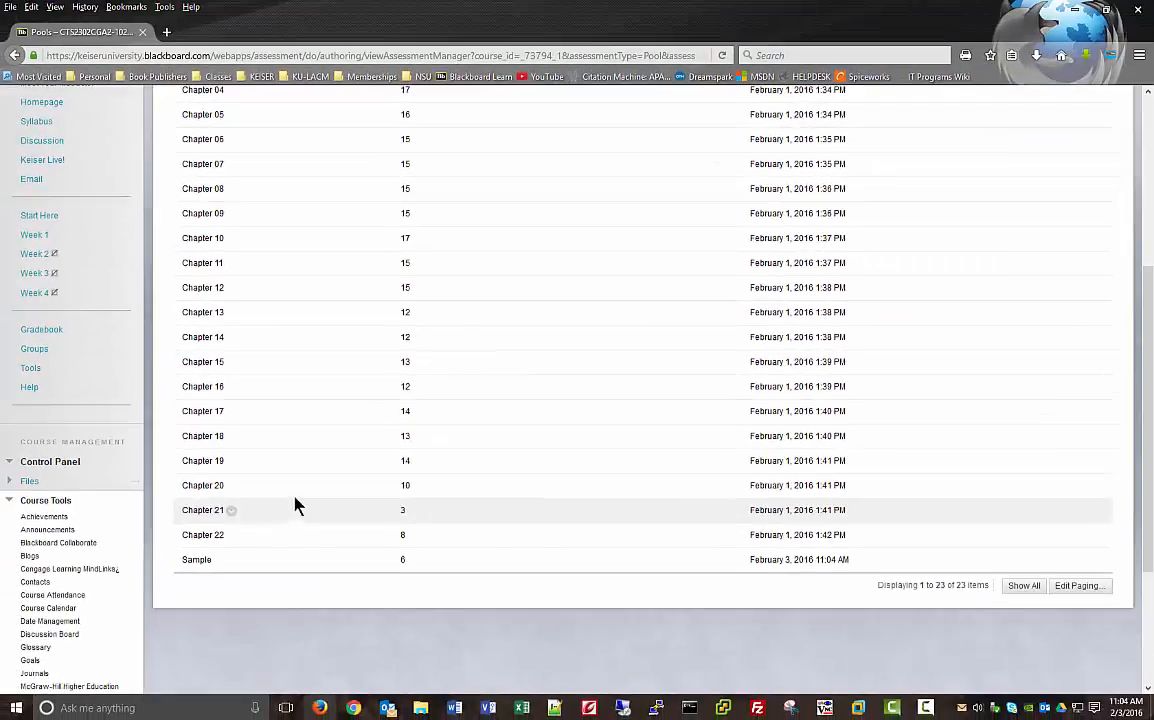
{"action": "scroll", "coordinate": [240, 510], "scroll_direction": "down", "scroll_amount": 3}
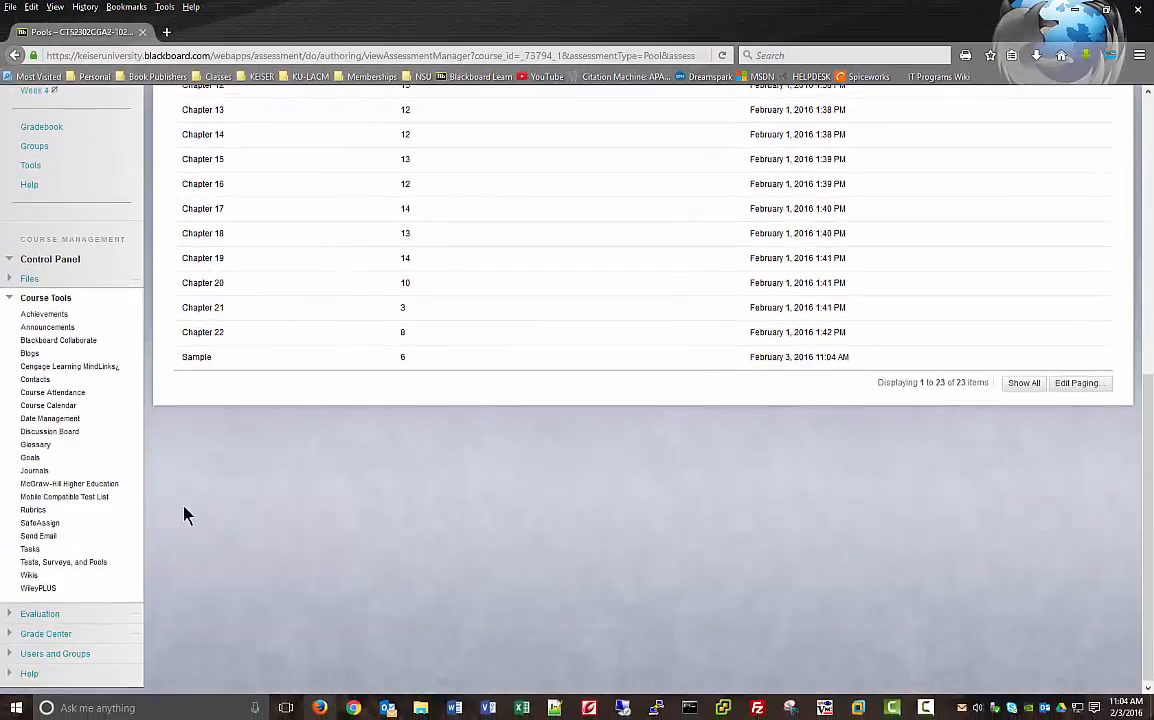
{"action": "left_click", "coordinate": [55, 562]}
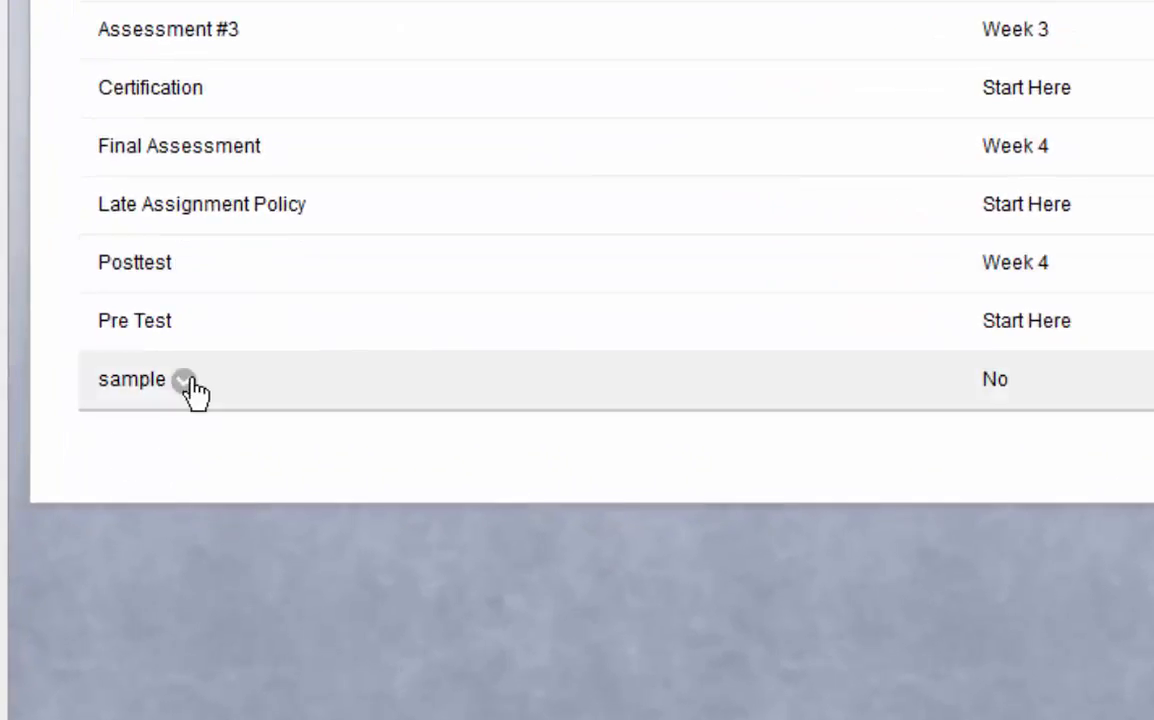
{"action": "left_click", "coordinate": [185, 381]}
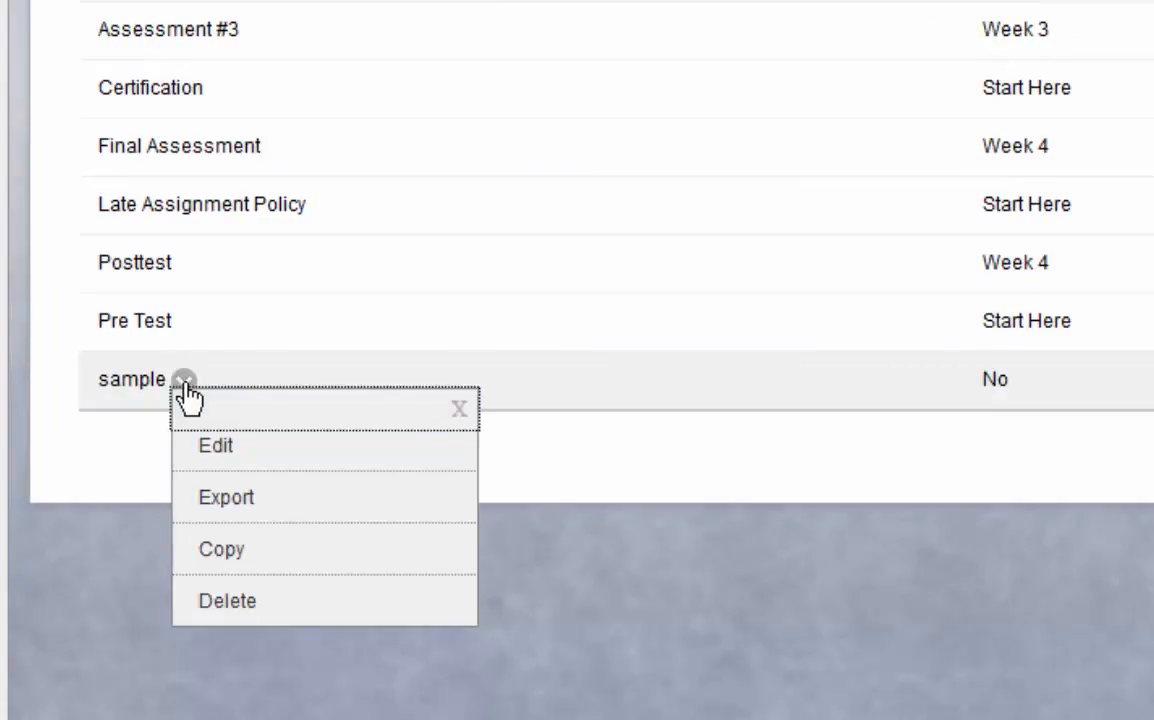
{"action": "left_click", "coordinate": [238, 603]}
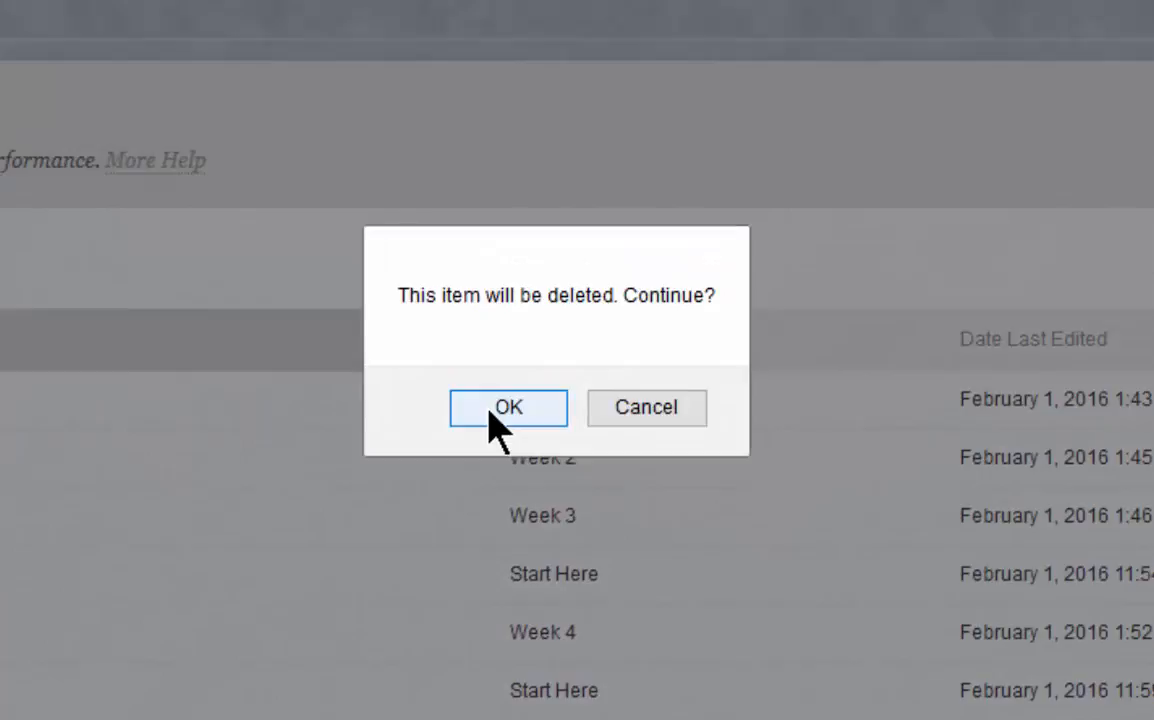
{"action": "left_click", "coordinate": [981, 0]}
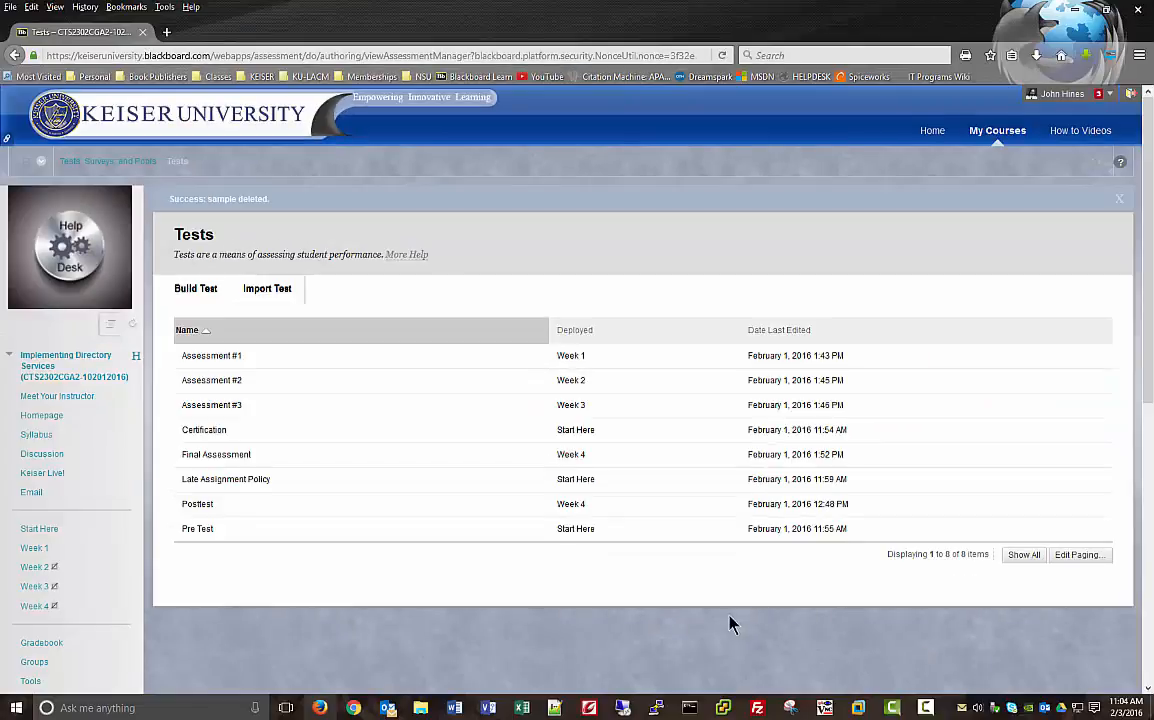
Build a new test named sample2 with an empty description and instructions, and submit it.
{"action": "scroll", "coordinate": [548, 594], "scroll_direction": "down", "scroll_amount": 3}
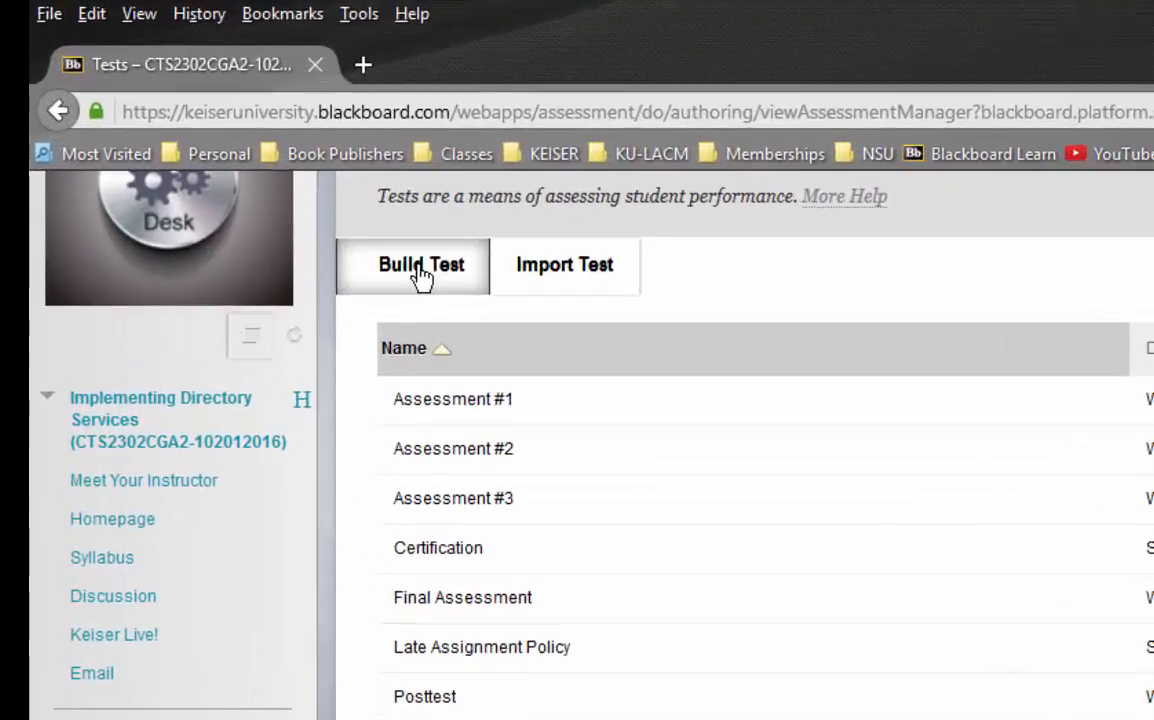
{"action": "left_click", "coordinate": [421, 270]}
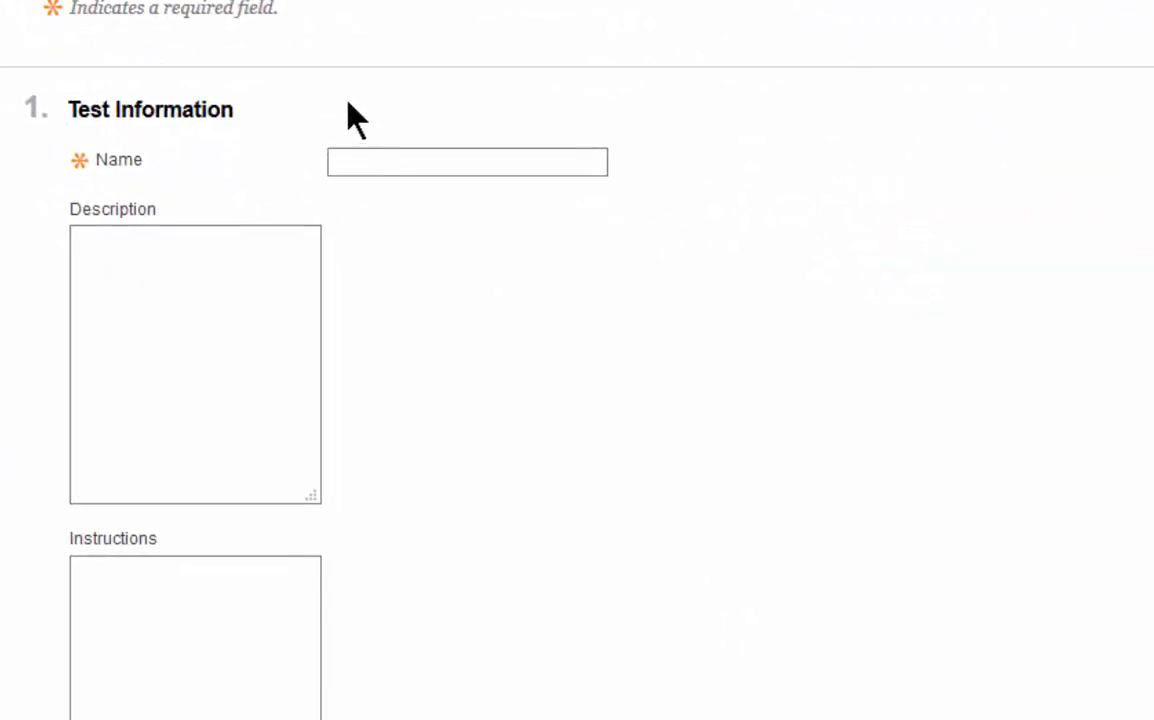
{"action": "left_click", "coordinate": [372, 152]}
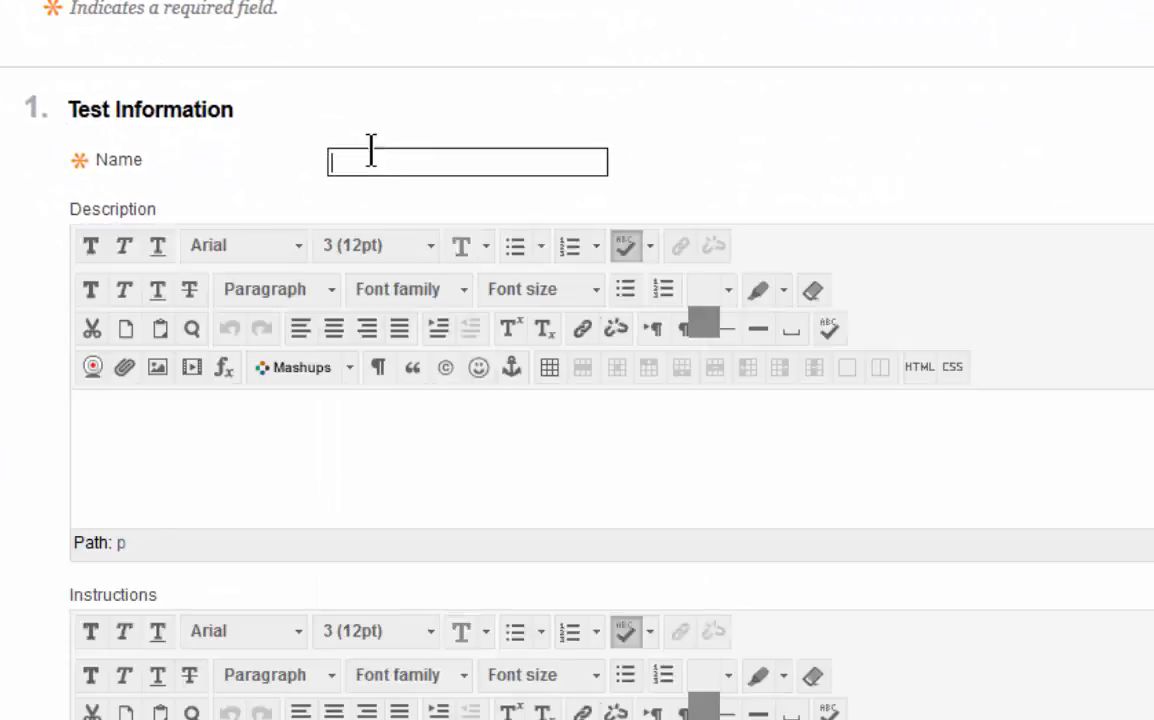
{"action": "left_click", "coordinate": [377, 217]}
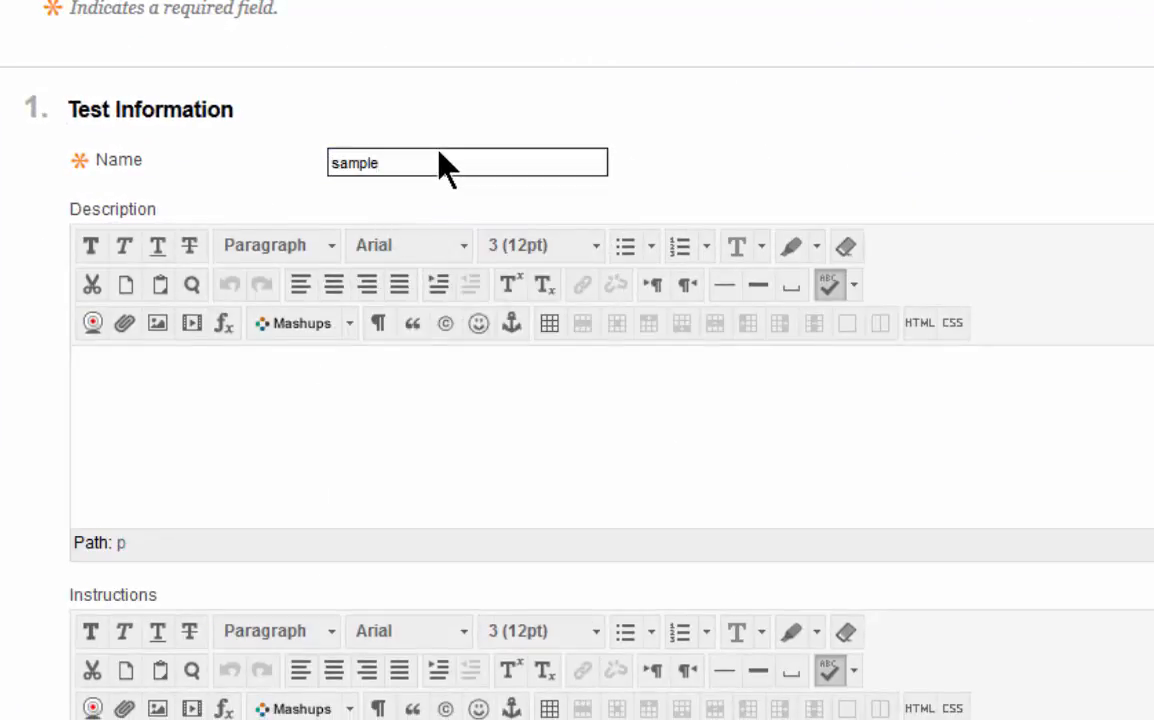
{"action": "type", "text": "2"}
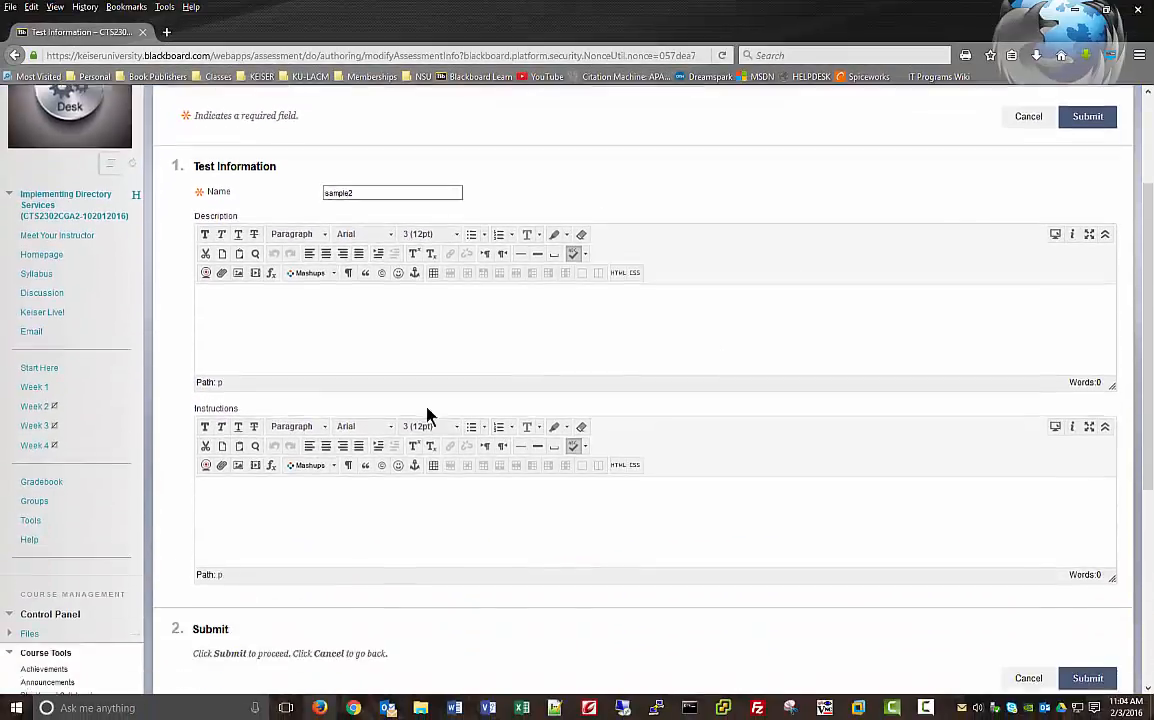
{"action": "scroll", "coordinate": [1015, 625], "scroll_direction": "down", "scroll_amount": 1}
{"action": "left_click", "coordinate": [1106, 610]}
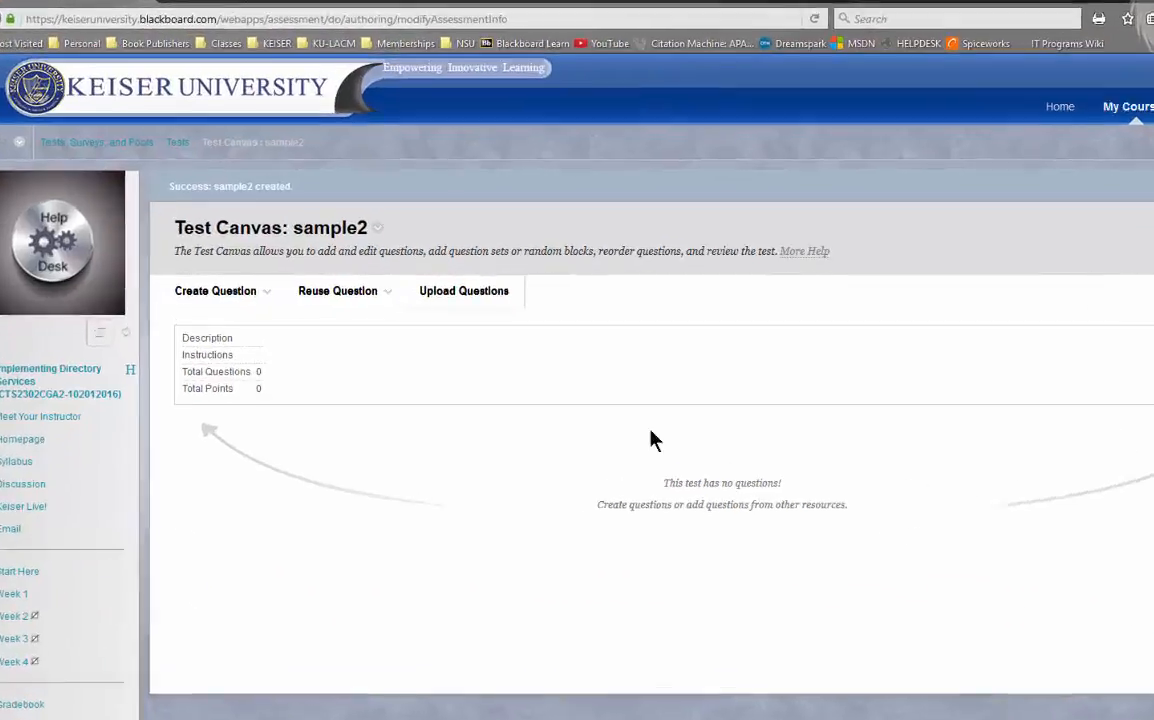
Create a random block in the sample2 test from the Sample pool, using All Pool Questions as the question type.
{"action": "left_click", "coordinate": [336, 289]}
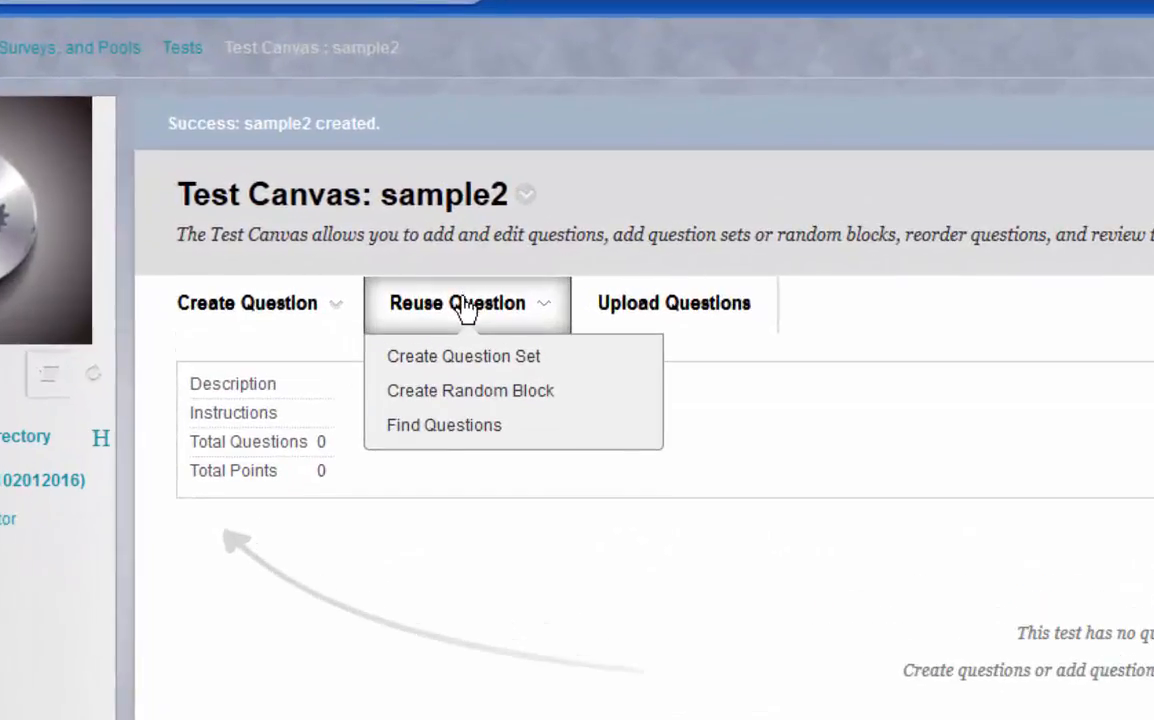
{"action": "left_click", "coordinate": [466, 397]}
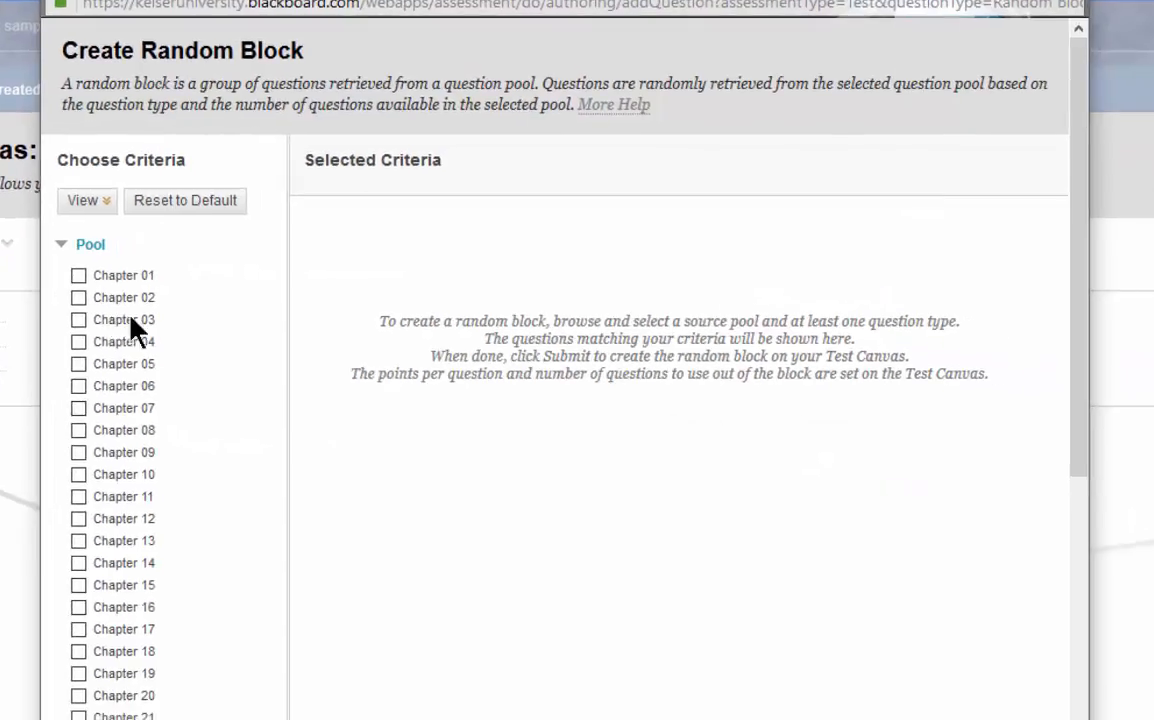
{"action": "scroll", "coordinate": [178, 318], "scroll_direction": "down", "scroll_amount": 5}
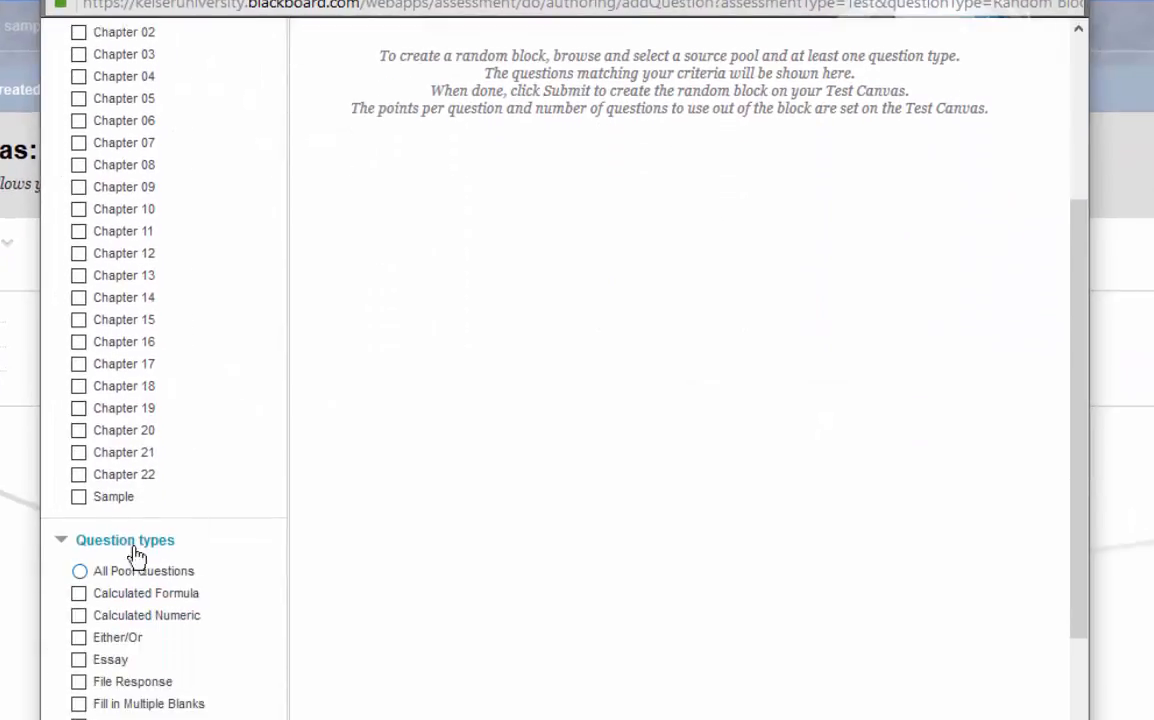
{"action": "left_click", "coordinate": [79, 496]}
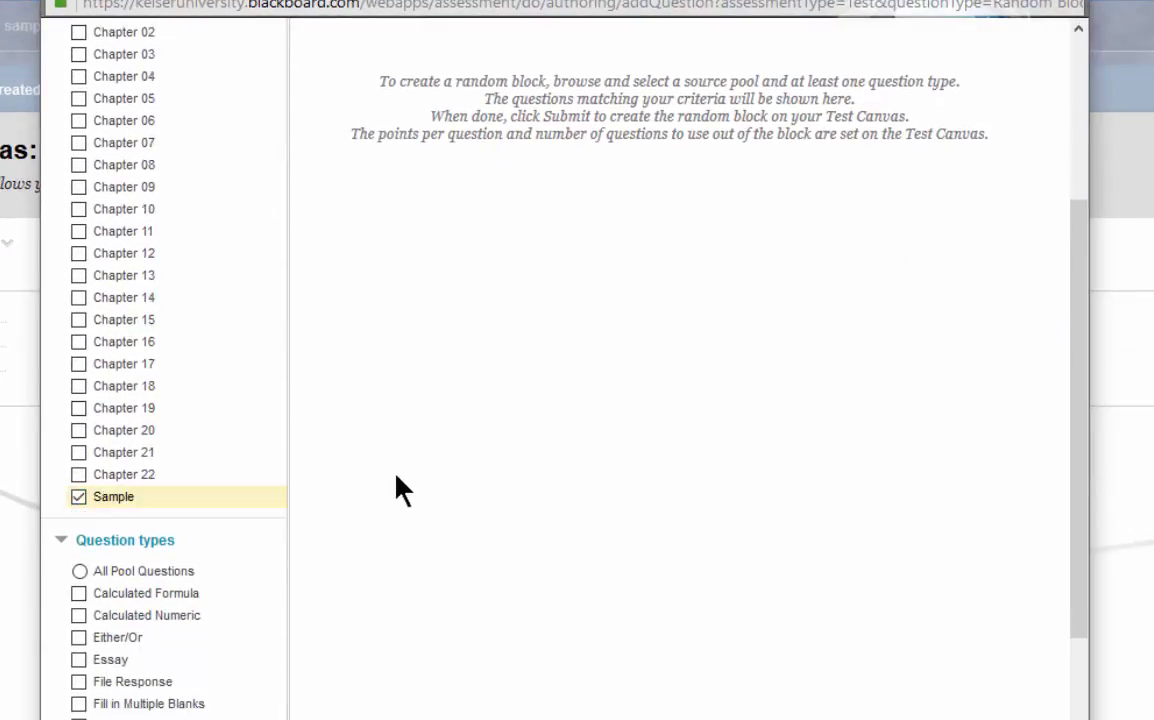
{"action": "scroll", "coordinate": [185, 528], "scroll_direction": "down", "scroll_amount": 3}
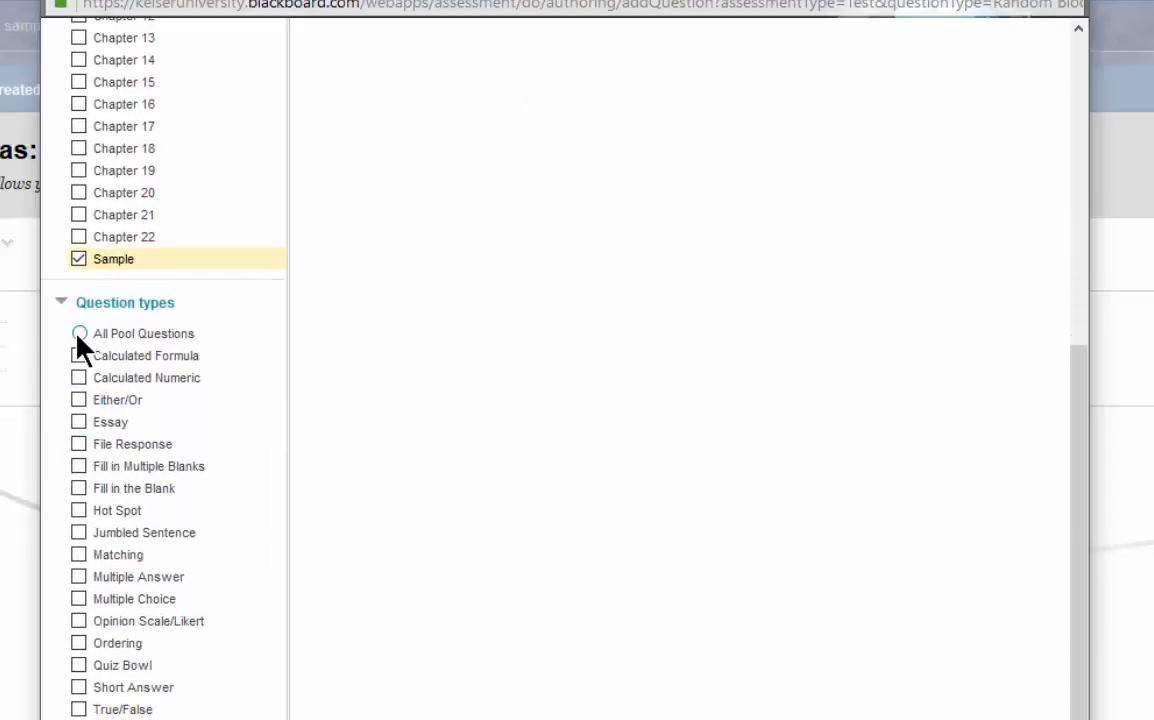
{"action": "left_click", "coordinate": [79, 334]}
{"action": "scroll", "coordinate": [494, 440], "scroll_direction": "up", "scroll_amount": 3}
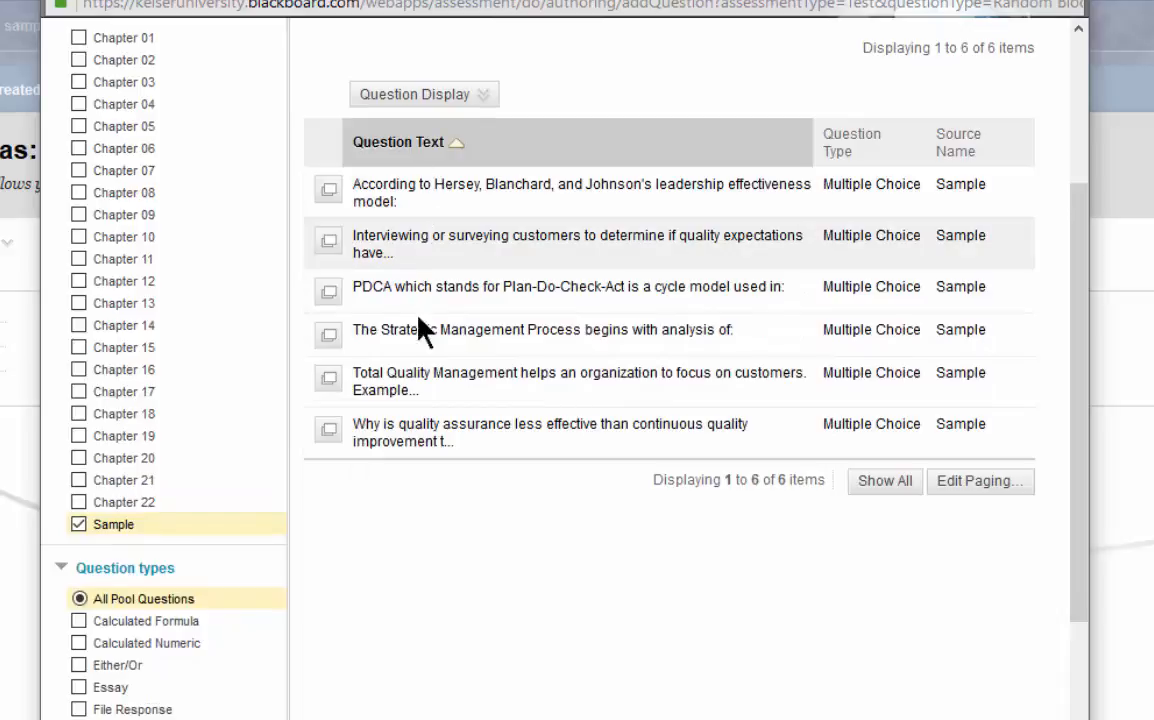
{"action": "scroll", "coordinate": [445, 354], "scroll_direction": "up", "scroll_amount": 3}
{"action": "scroll", "coordinate": [309, 227], "scroll_direction": "down", "scroll_amount": 5}
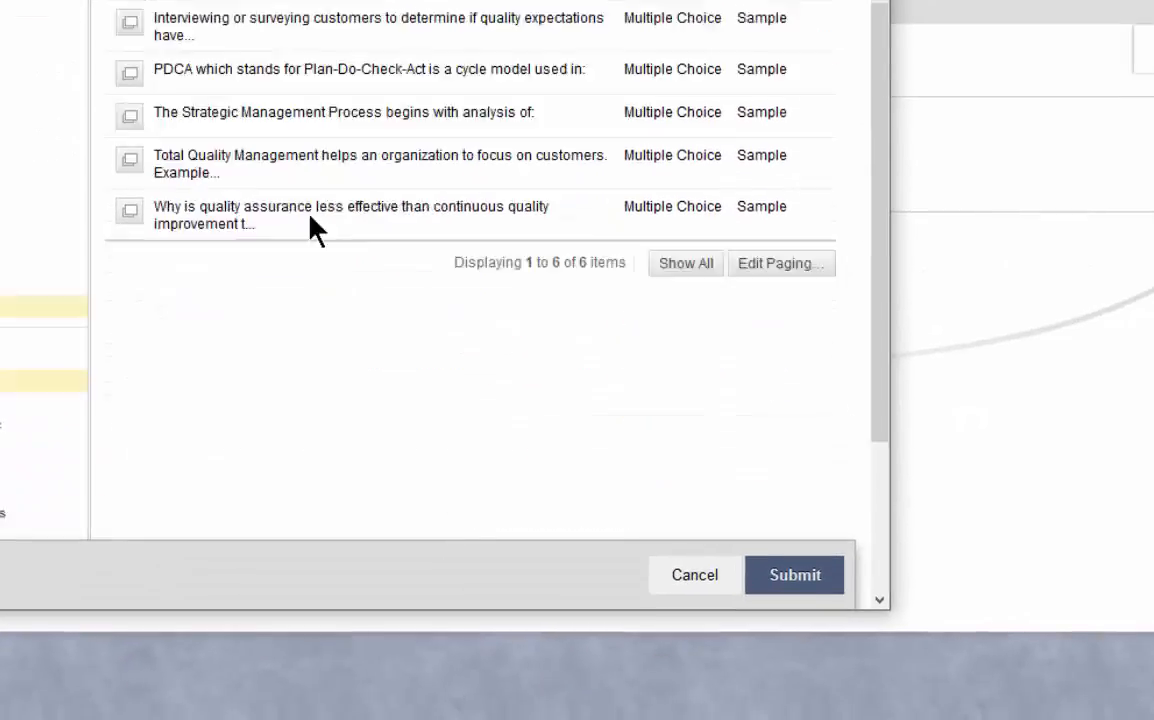
{"action": "left_click", "coordinate": [808, 583]}
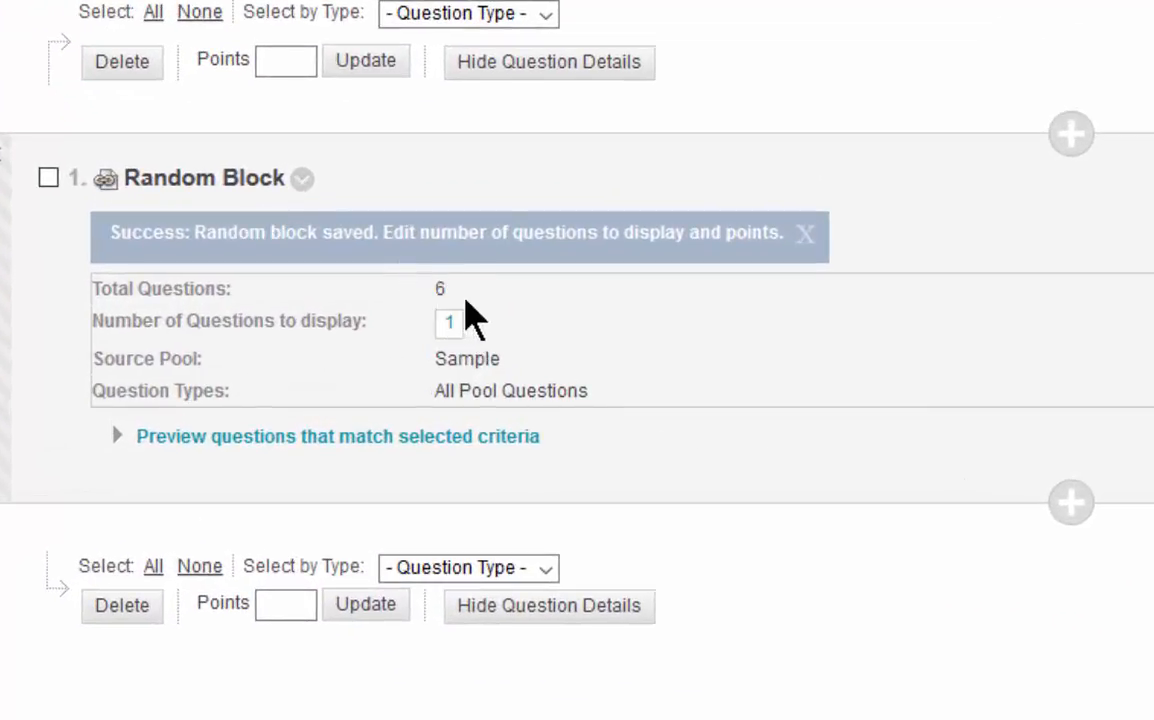
Set the number of questions to display in the random block to 5.
{"action": "left_click", "coordinate": [450, 324]}
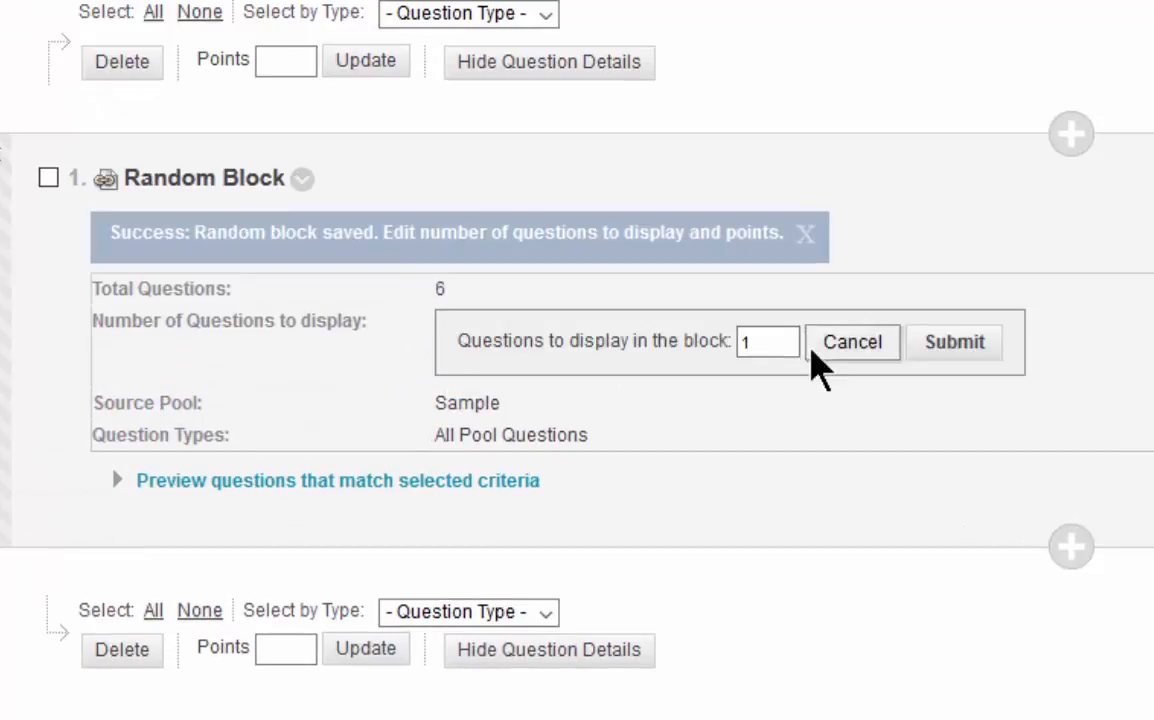
{"action": "double_click", "coordinate": [742, 342]}
{"action": "type", "text": "5"}
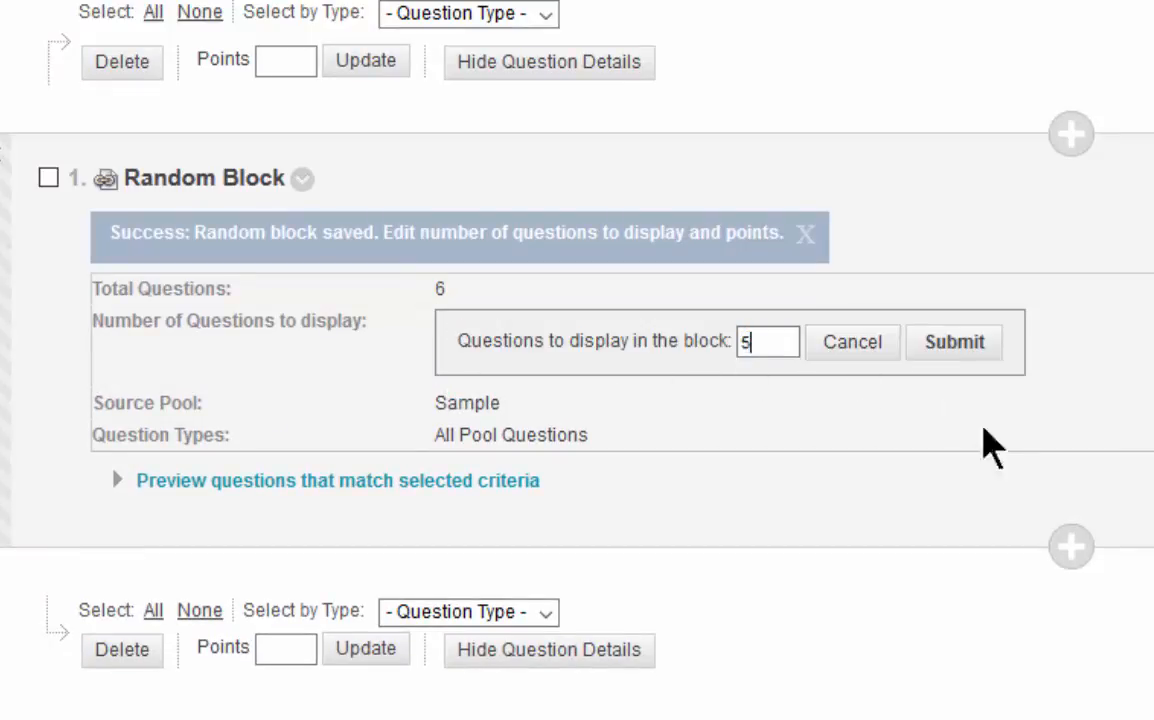
{"action": "left_click", "coordinate": [948, 345]}
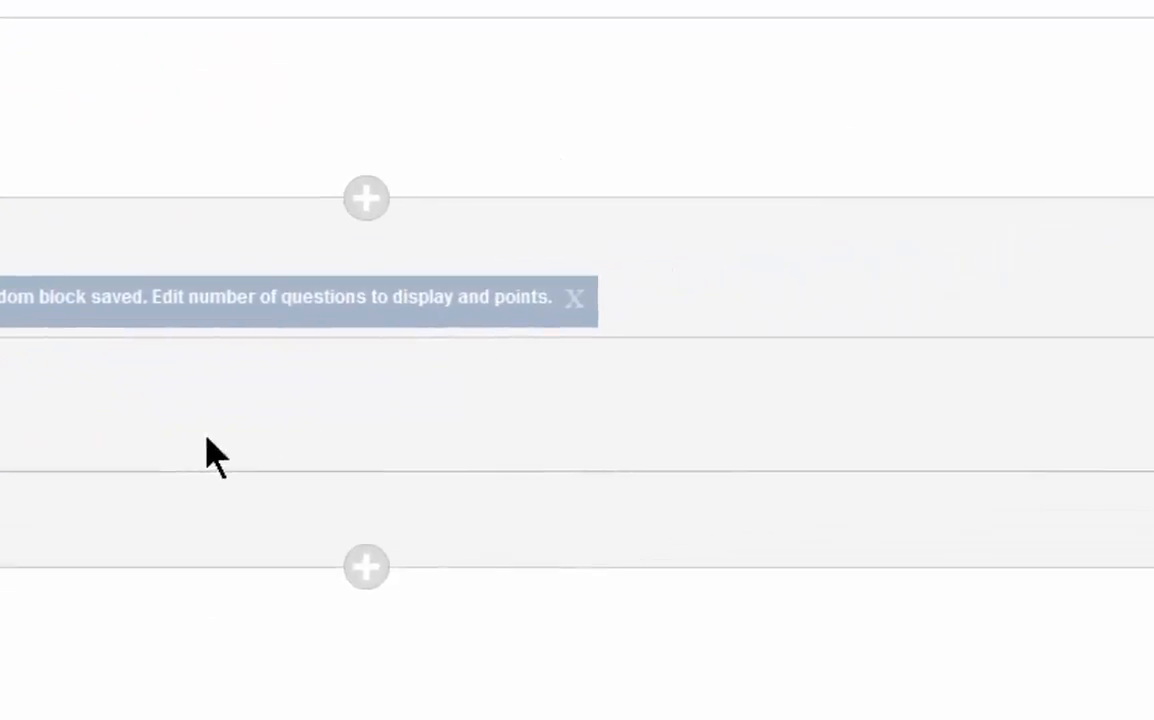
Set the random block's points per question to 20, and return from the sample2 test to the test list.
{"action": "left_click", "coordinate": [1002, 271]}
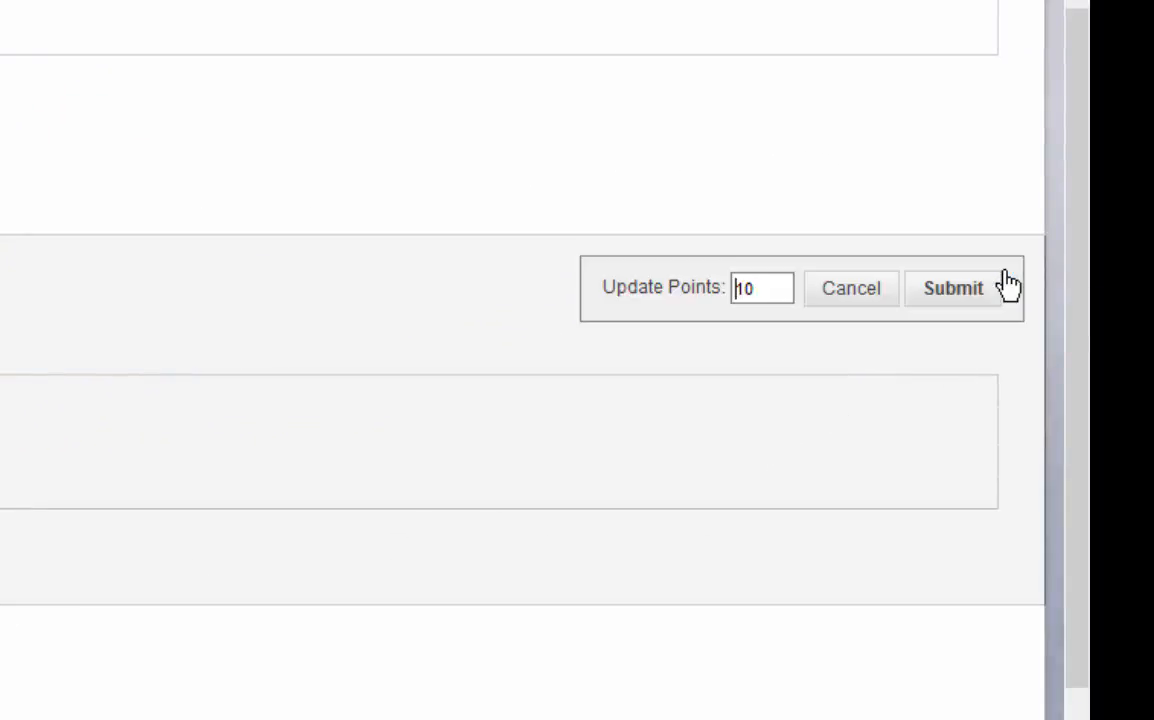
{"action": "double_click", "coordinate": [762, 290]}
{"action": "type", "text": "20"}
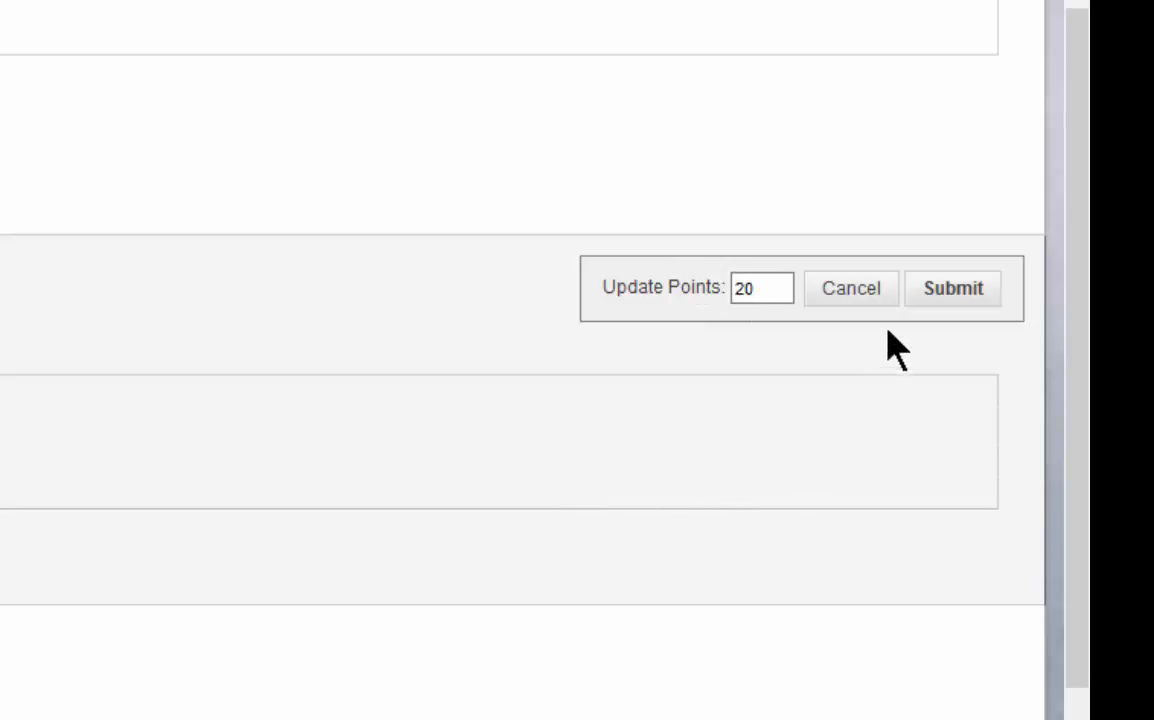
{"action": "left_click", "coordinate": [977, 302]}
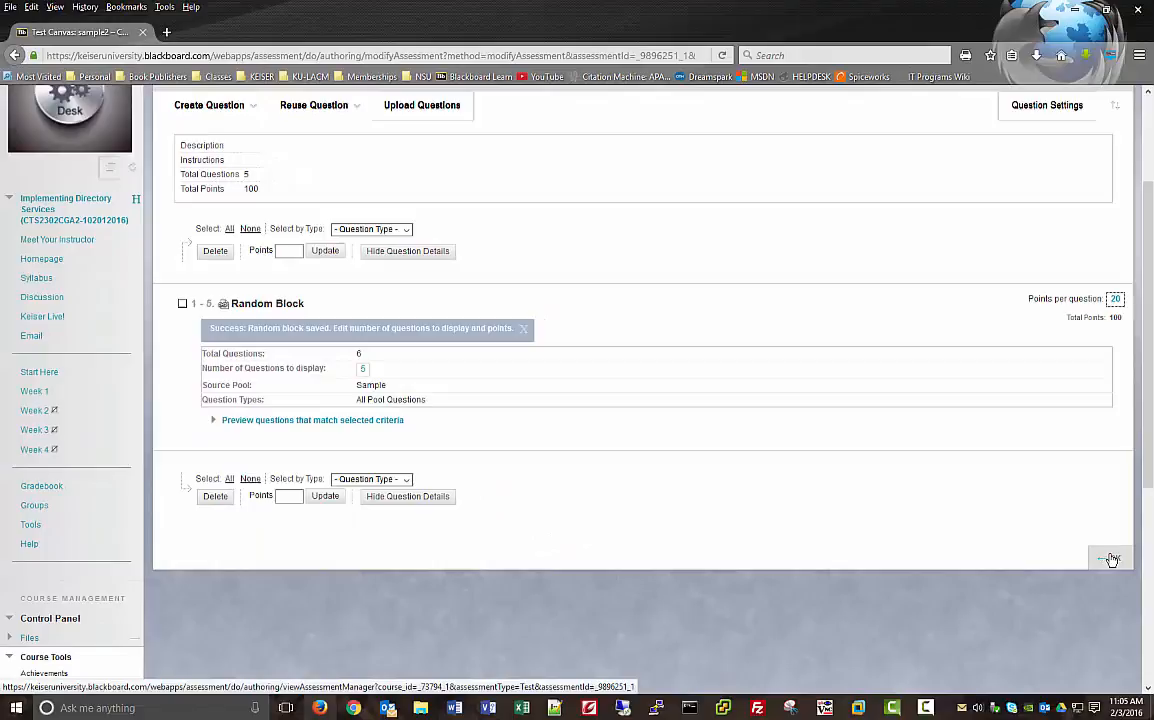
{"action": "left_click", "coordinate": [1111, 558]}
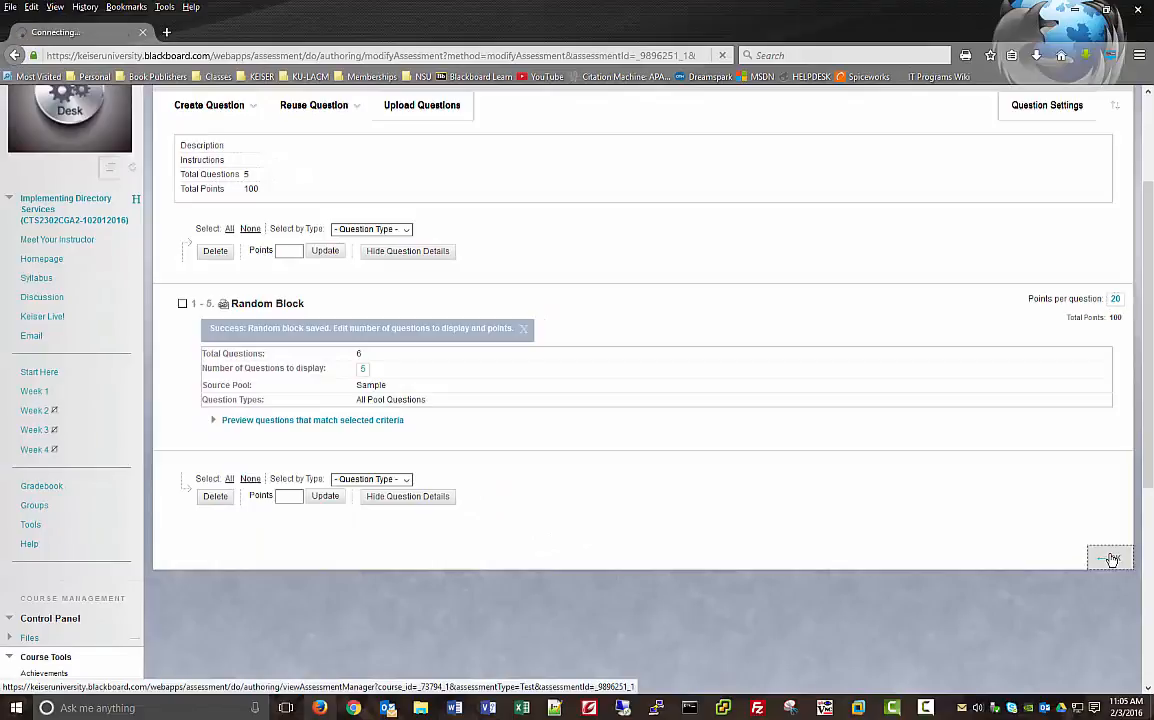